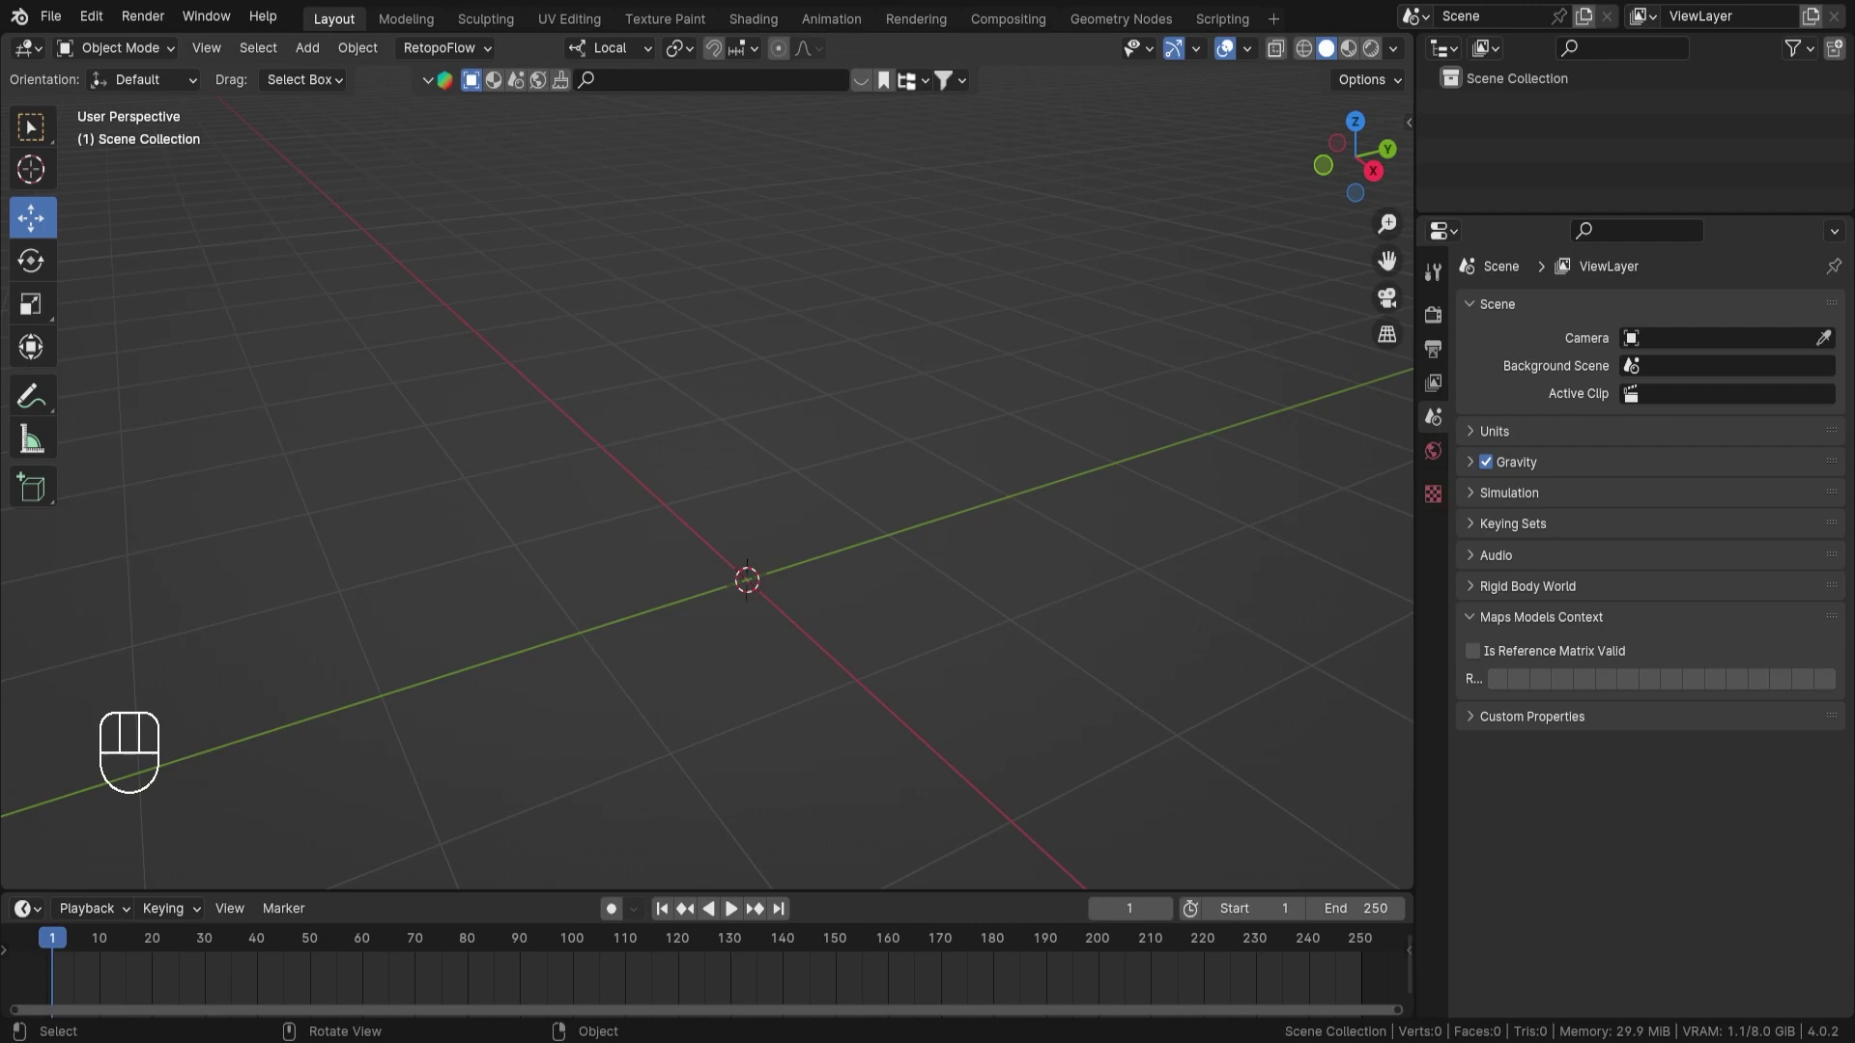
# Add a single-bone armature at the world origin and enter Edit Mode
pyautogui.hotkey('shift', 'a')
pyautogui.moveTo(796, 506)
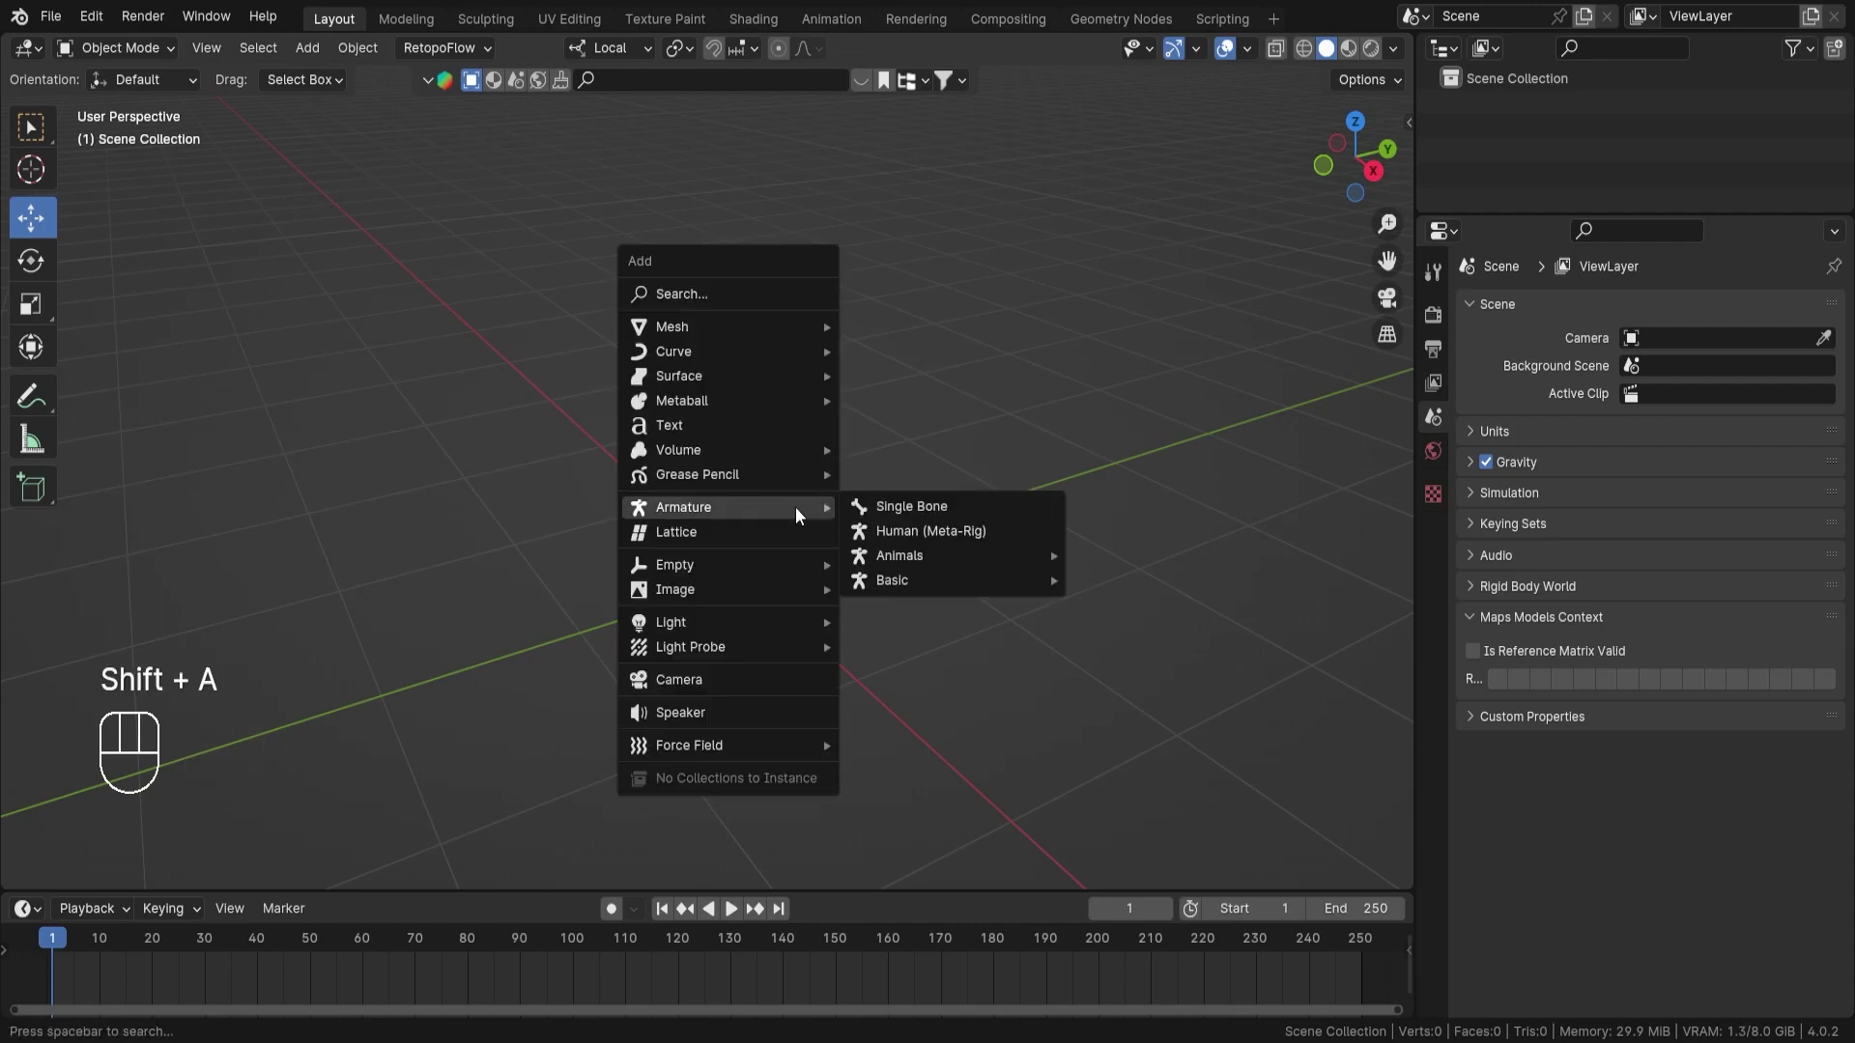
pyautogui.click(930, 508)
pyautogui.press('Tab')
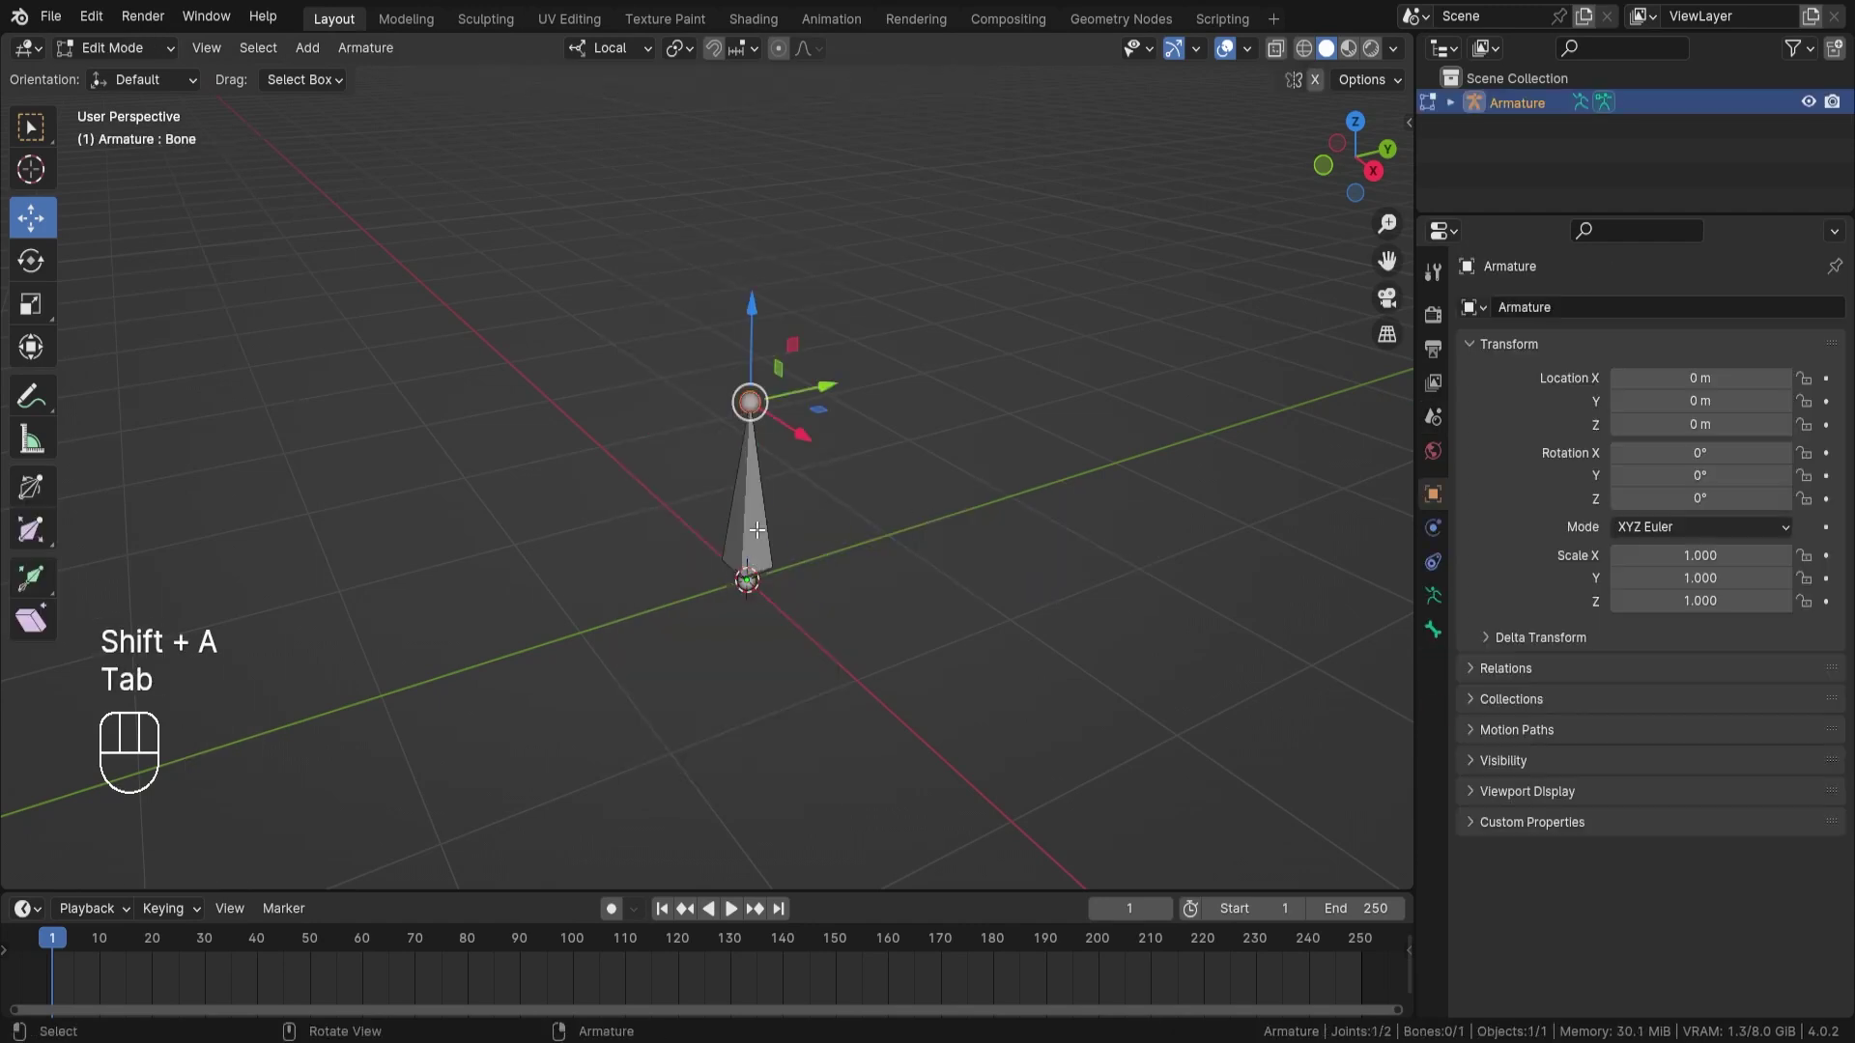
# Duplicate the bone and place the copy 2 m away along the positive Y axis
pyautogui.click(755, 531)
pyautogui.moveTo(942, 536); pyautogui.dragTo(865, 542, button='middle')
pyautogui.scroll(-2, 867, 541)
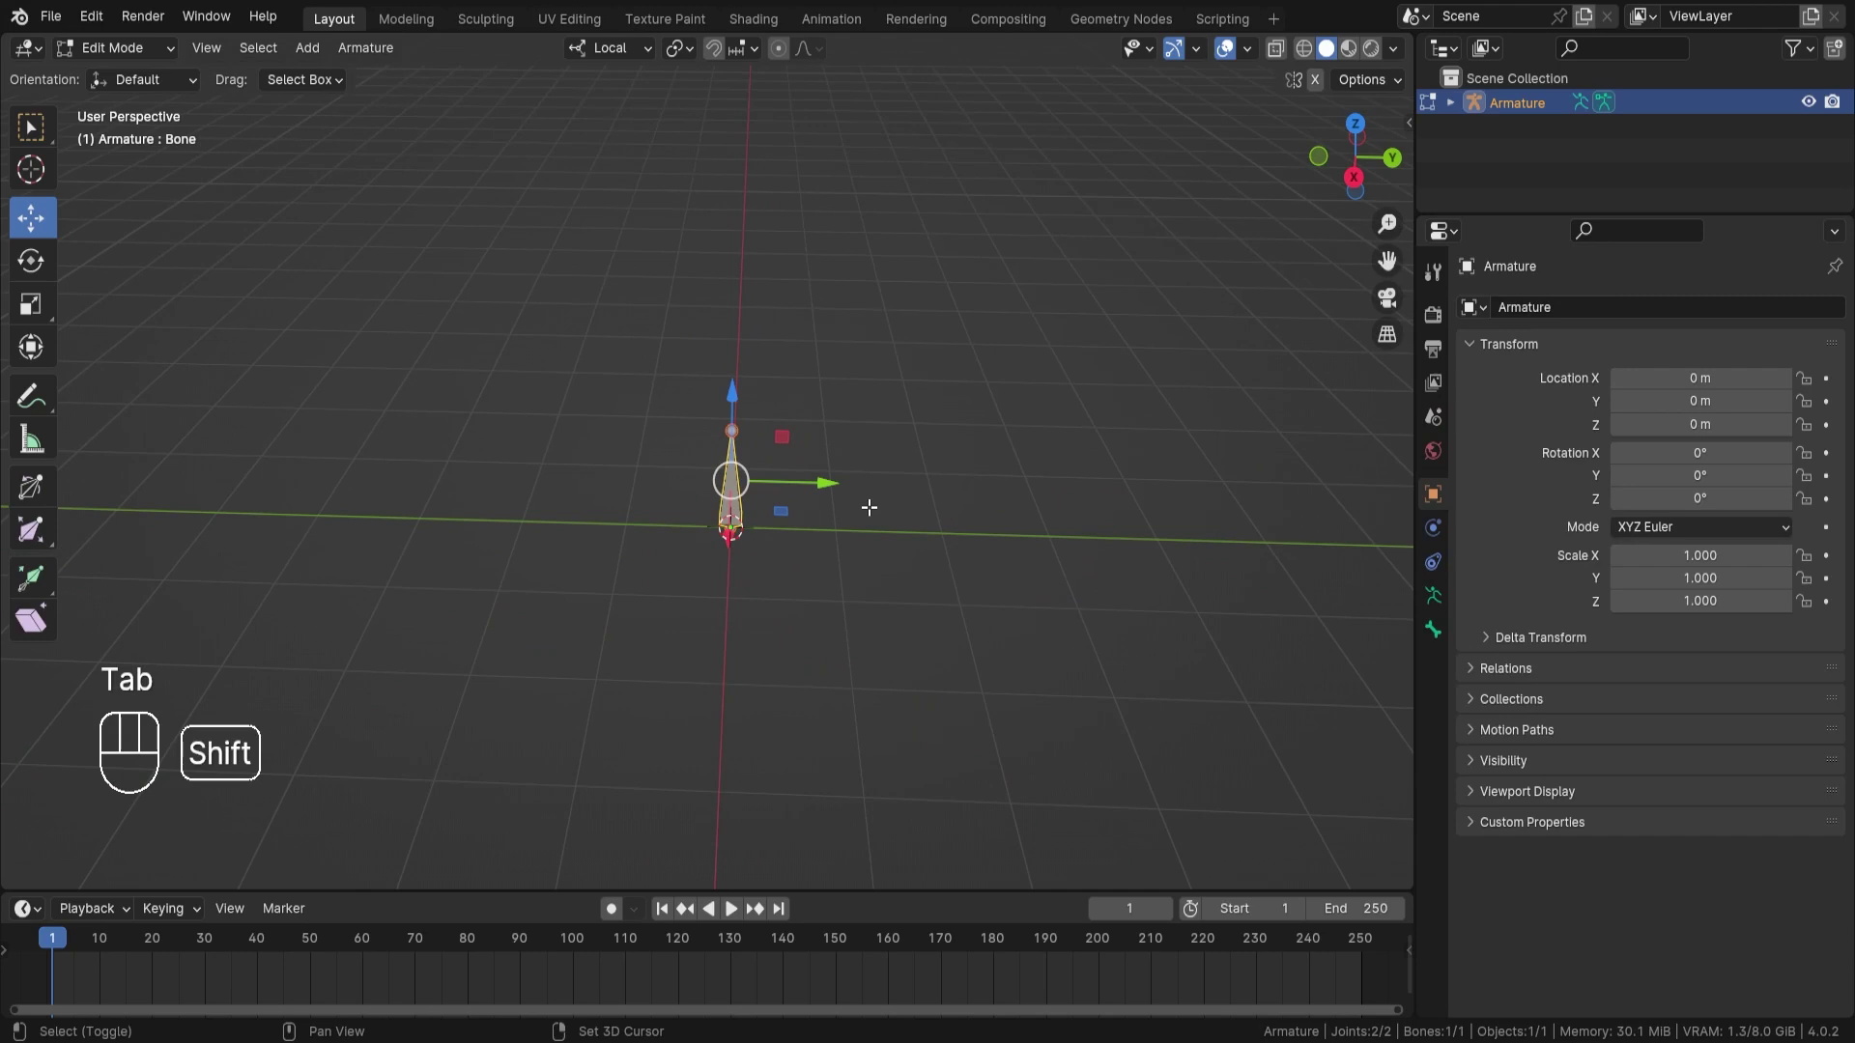
pyautogui.hotkey('shift', 'd')
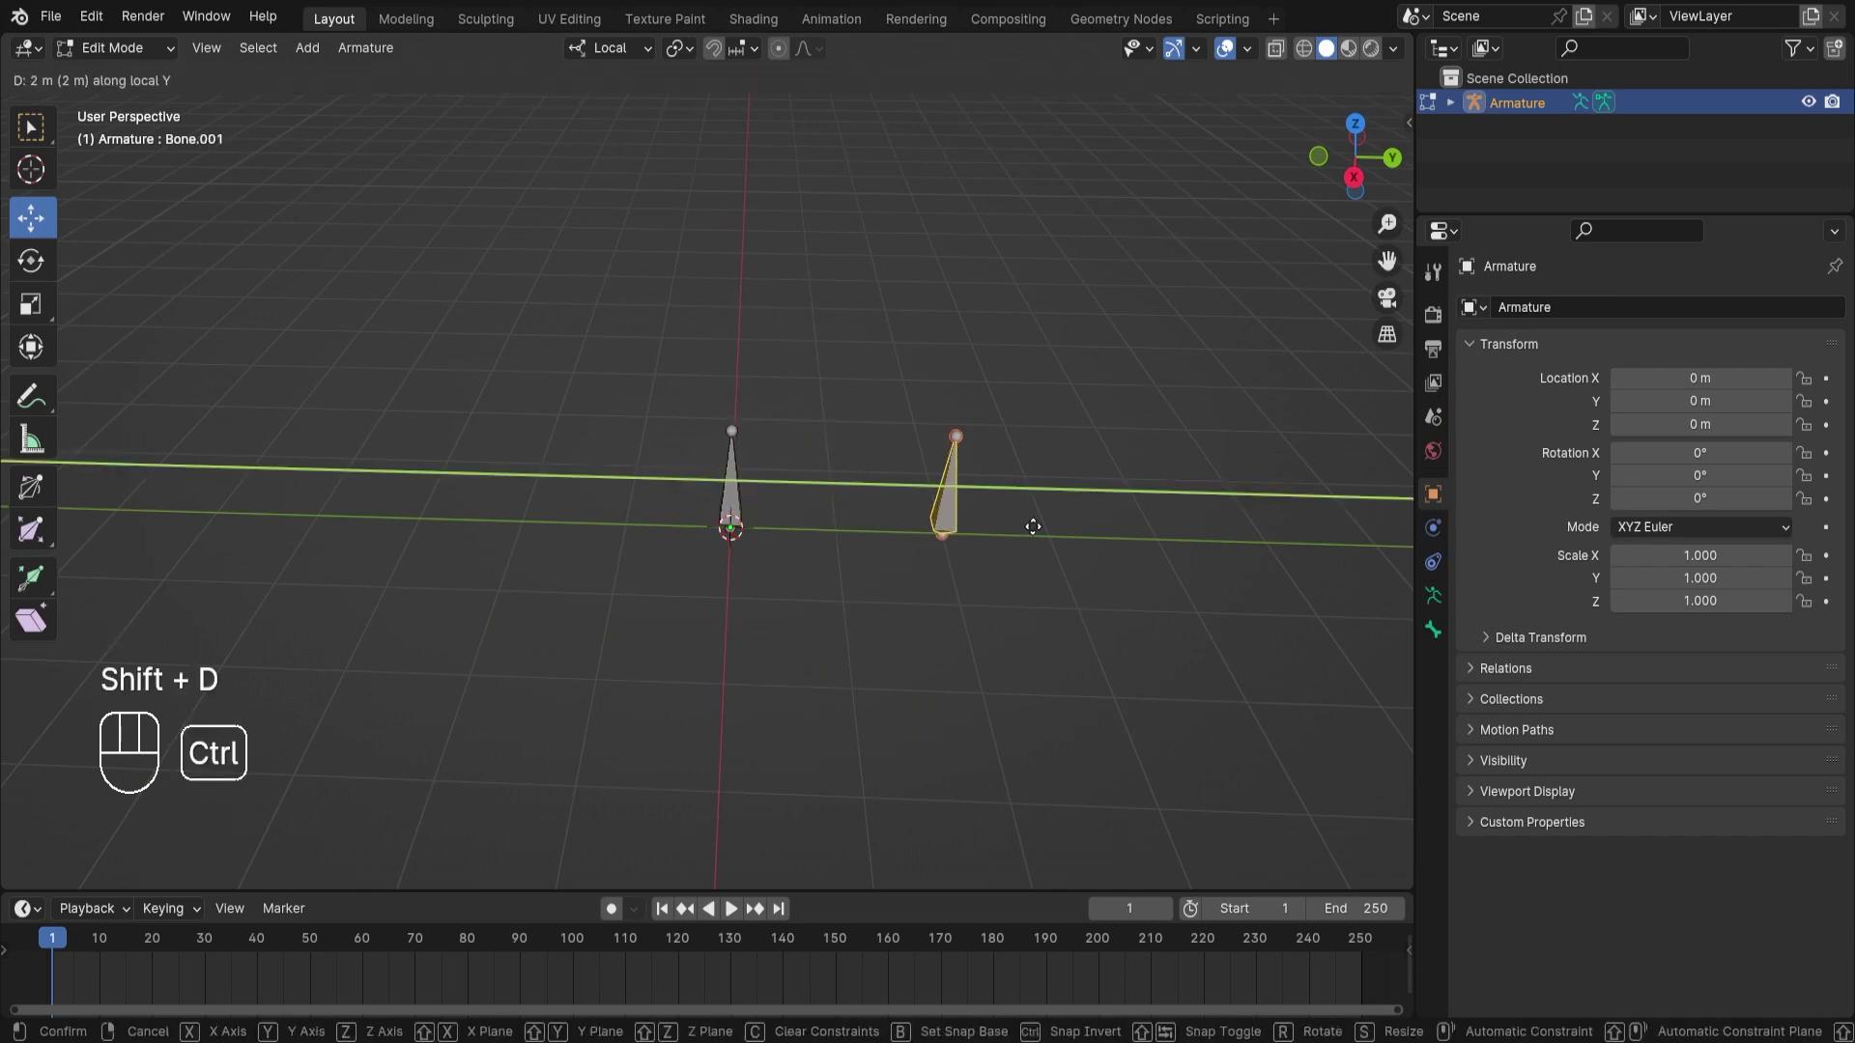
pyautogui.click(978, 526)
# Duplicate the central bone again and place the copy along the Y axis on the opposite side from the first copy
pyautogui.click(731, 483)
pyautogui.moveTo(732, 483); pyautogui.dragTo(835, 531, button='middle')
pyautogui.hotkey('shift', 'd')
pyautogui.click(642, 544)
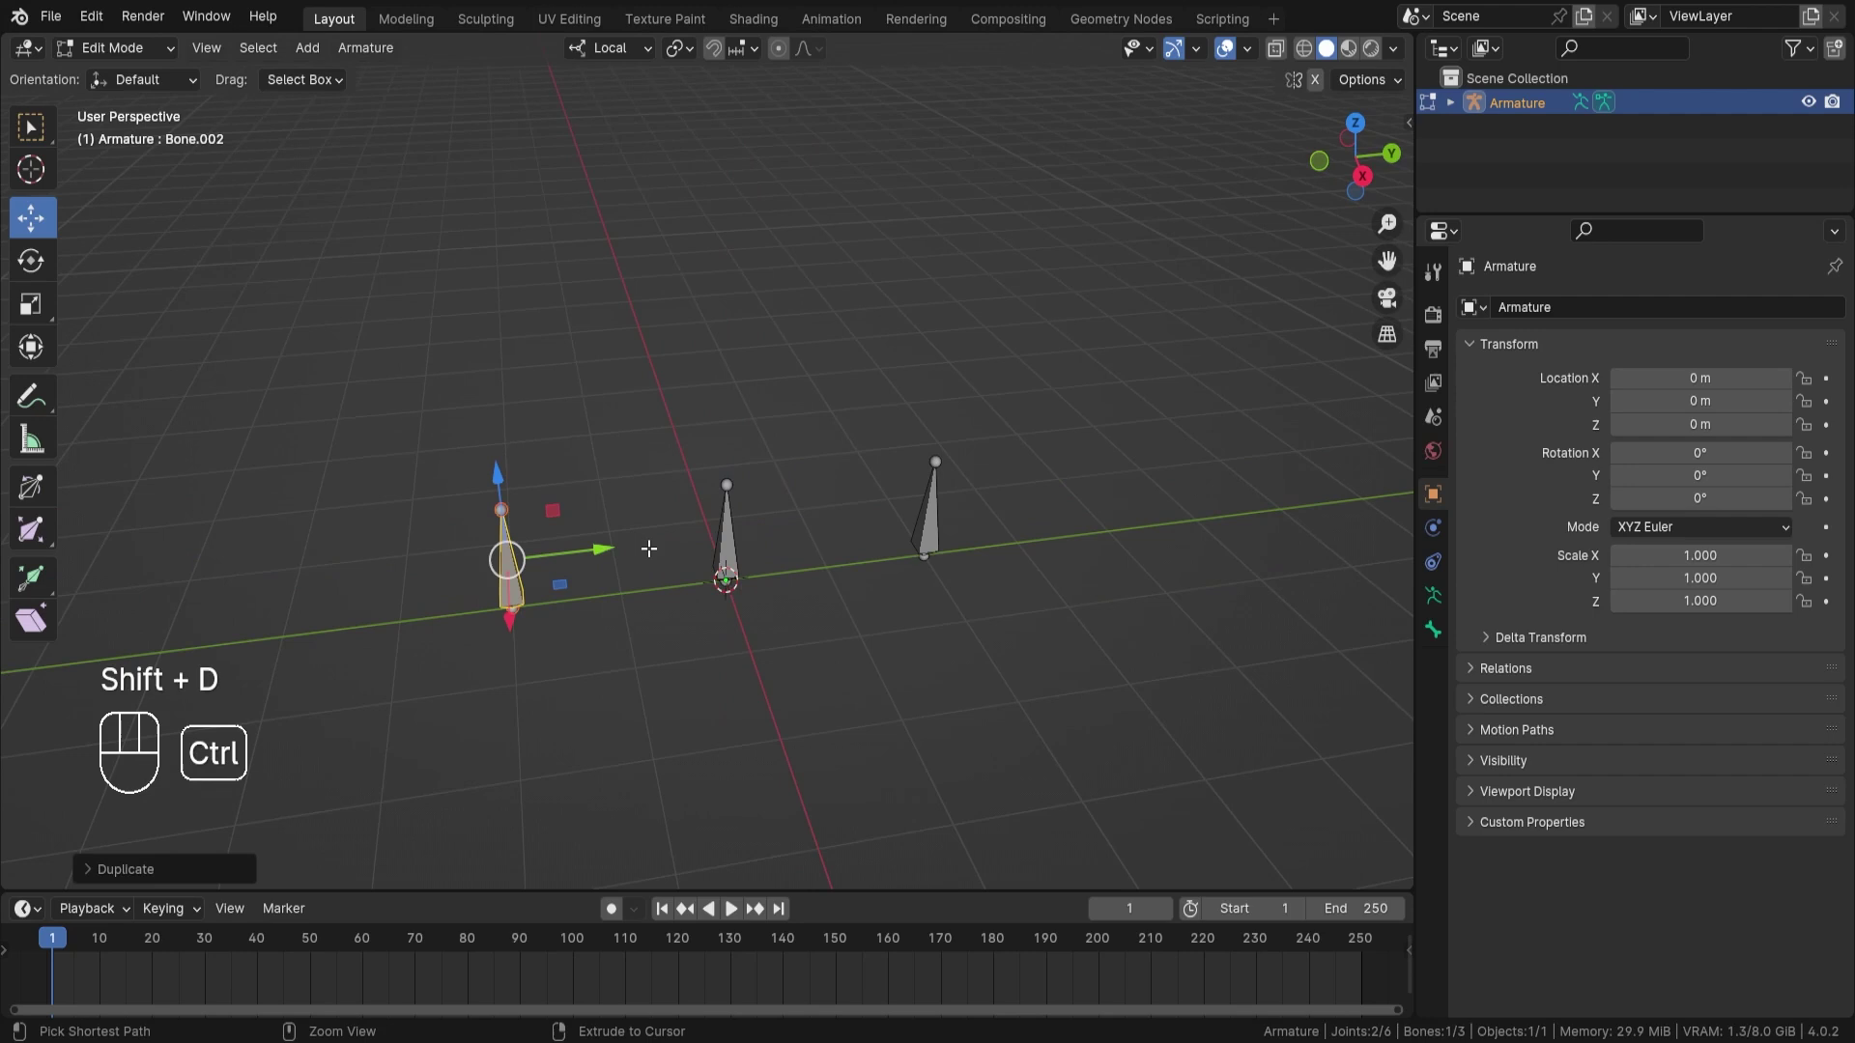
pyautogui.moveTo(642, 544); pyautogui.dragTo(958, 584, button='middle')
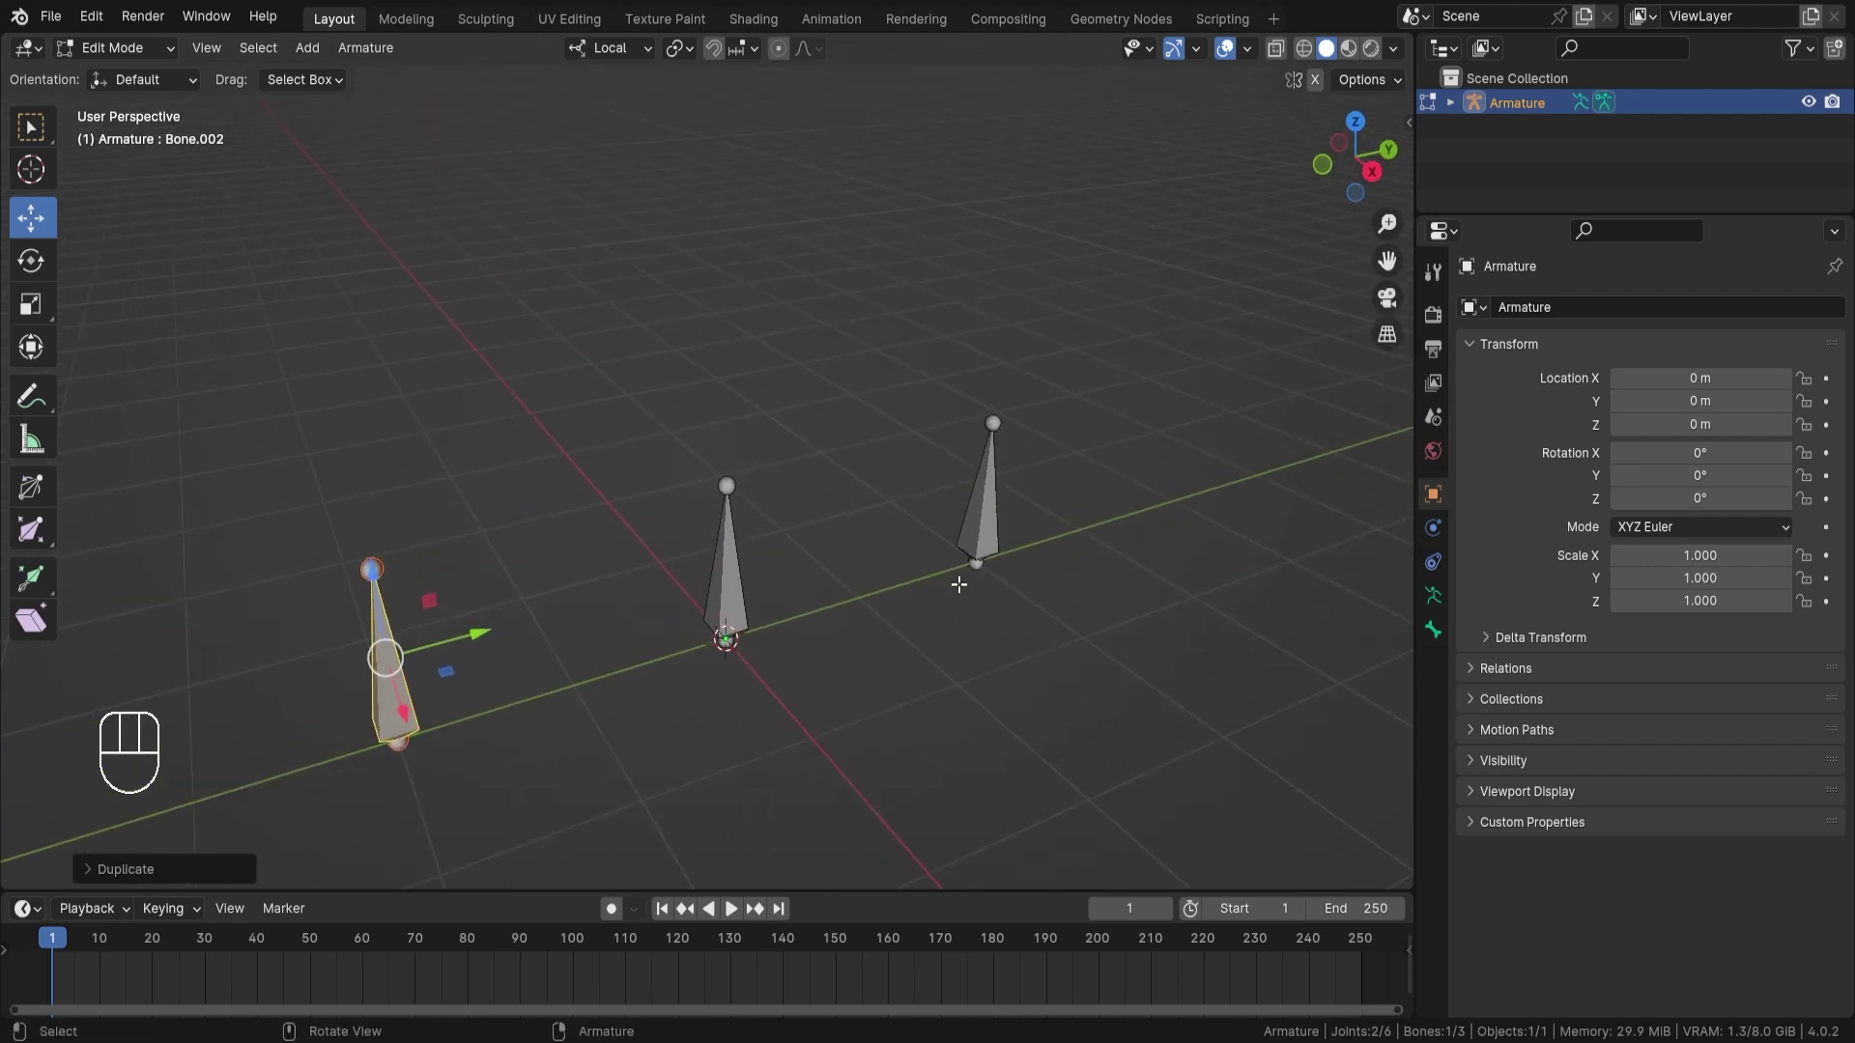
# Switch the armature to Pose Mode and display bone names and axes, with the axes position set to 0.5
pyautogui.hotkey('ctrl', 'Tab')
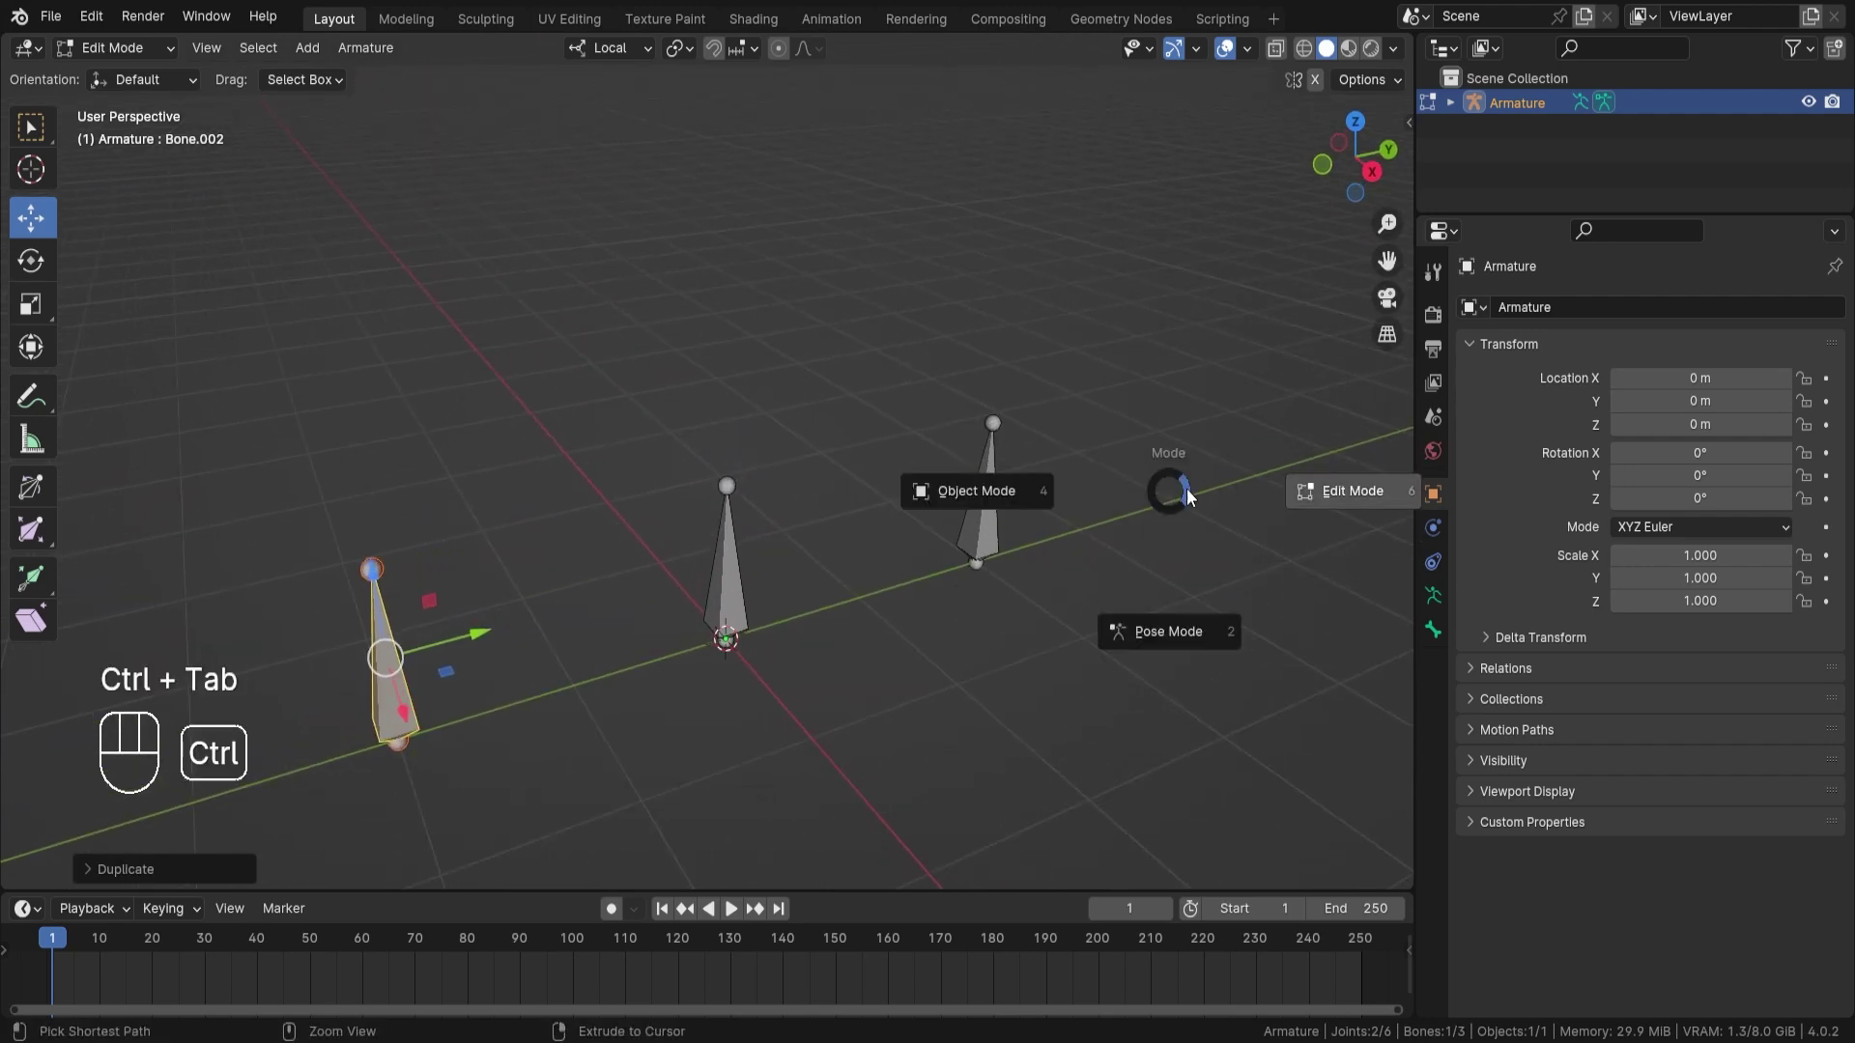
pyautogui.click(1204, 630)
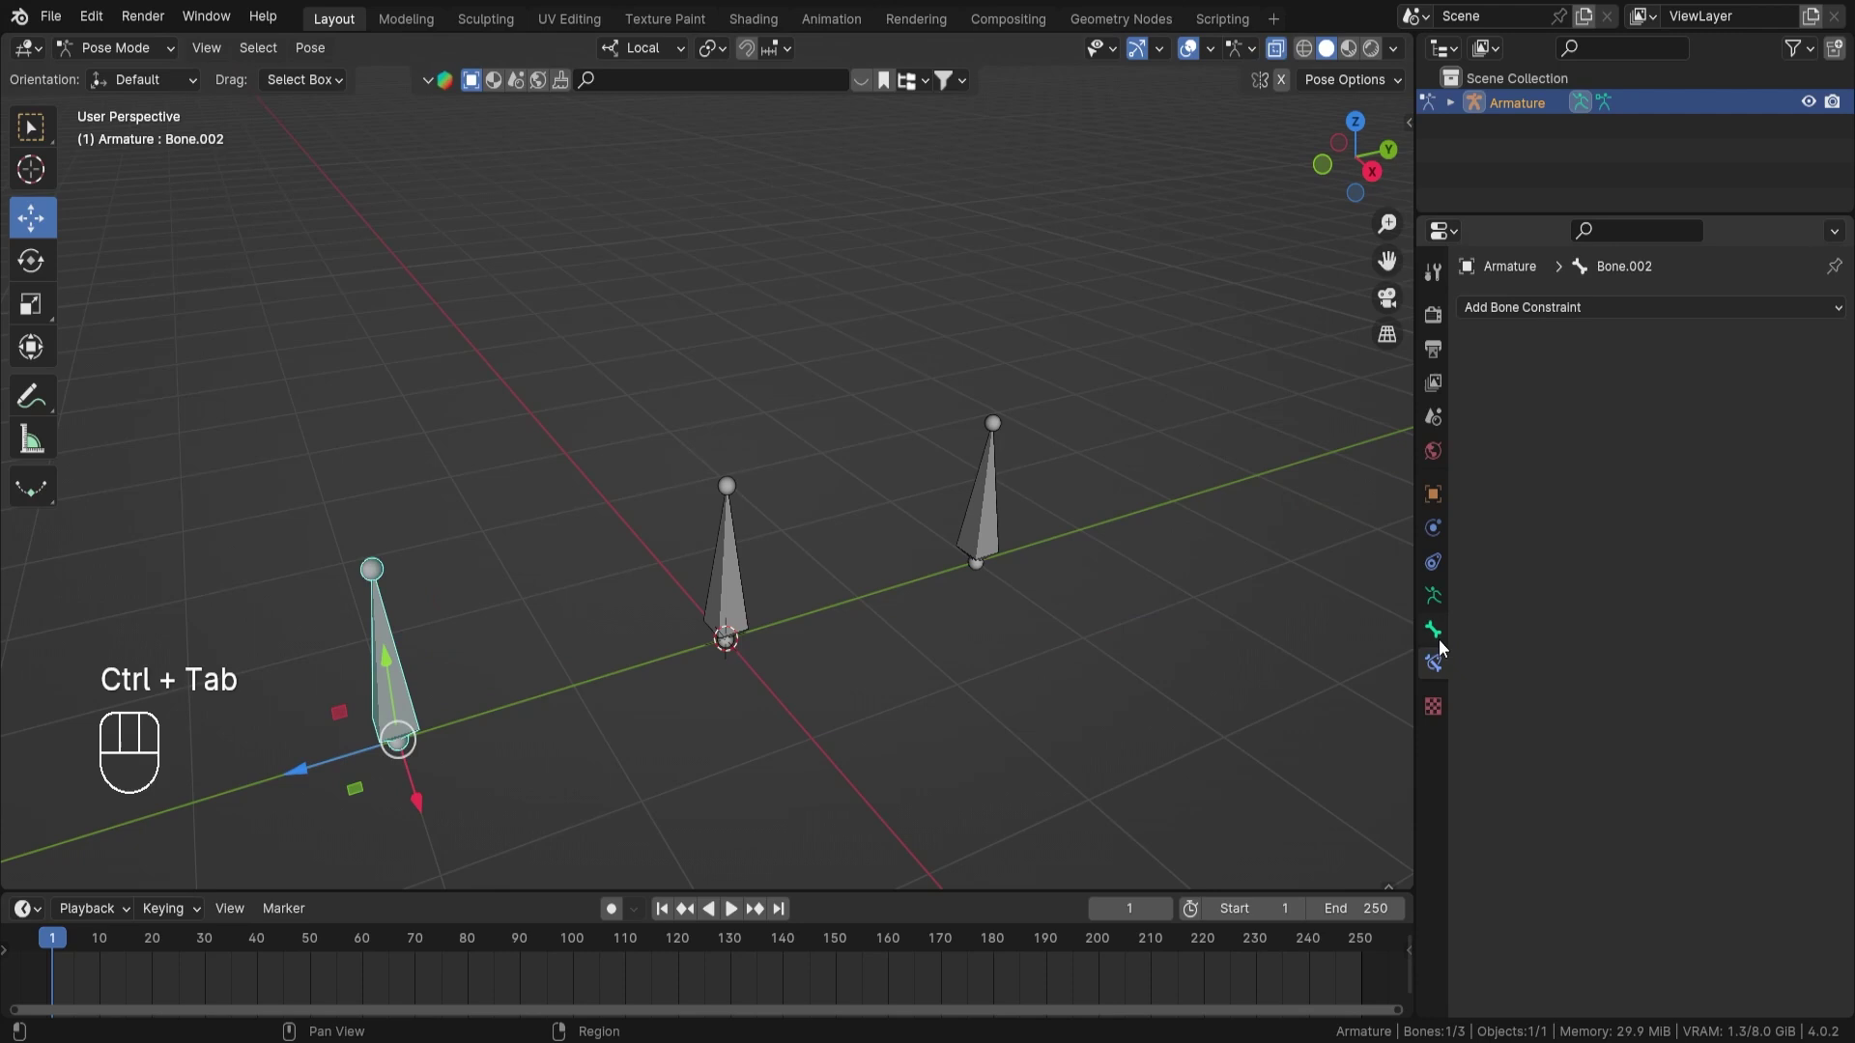
pyautogui.click(1435, 600)
pyautogui.scroll(-3, 1613, 710)
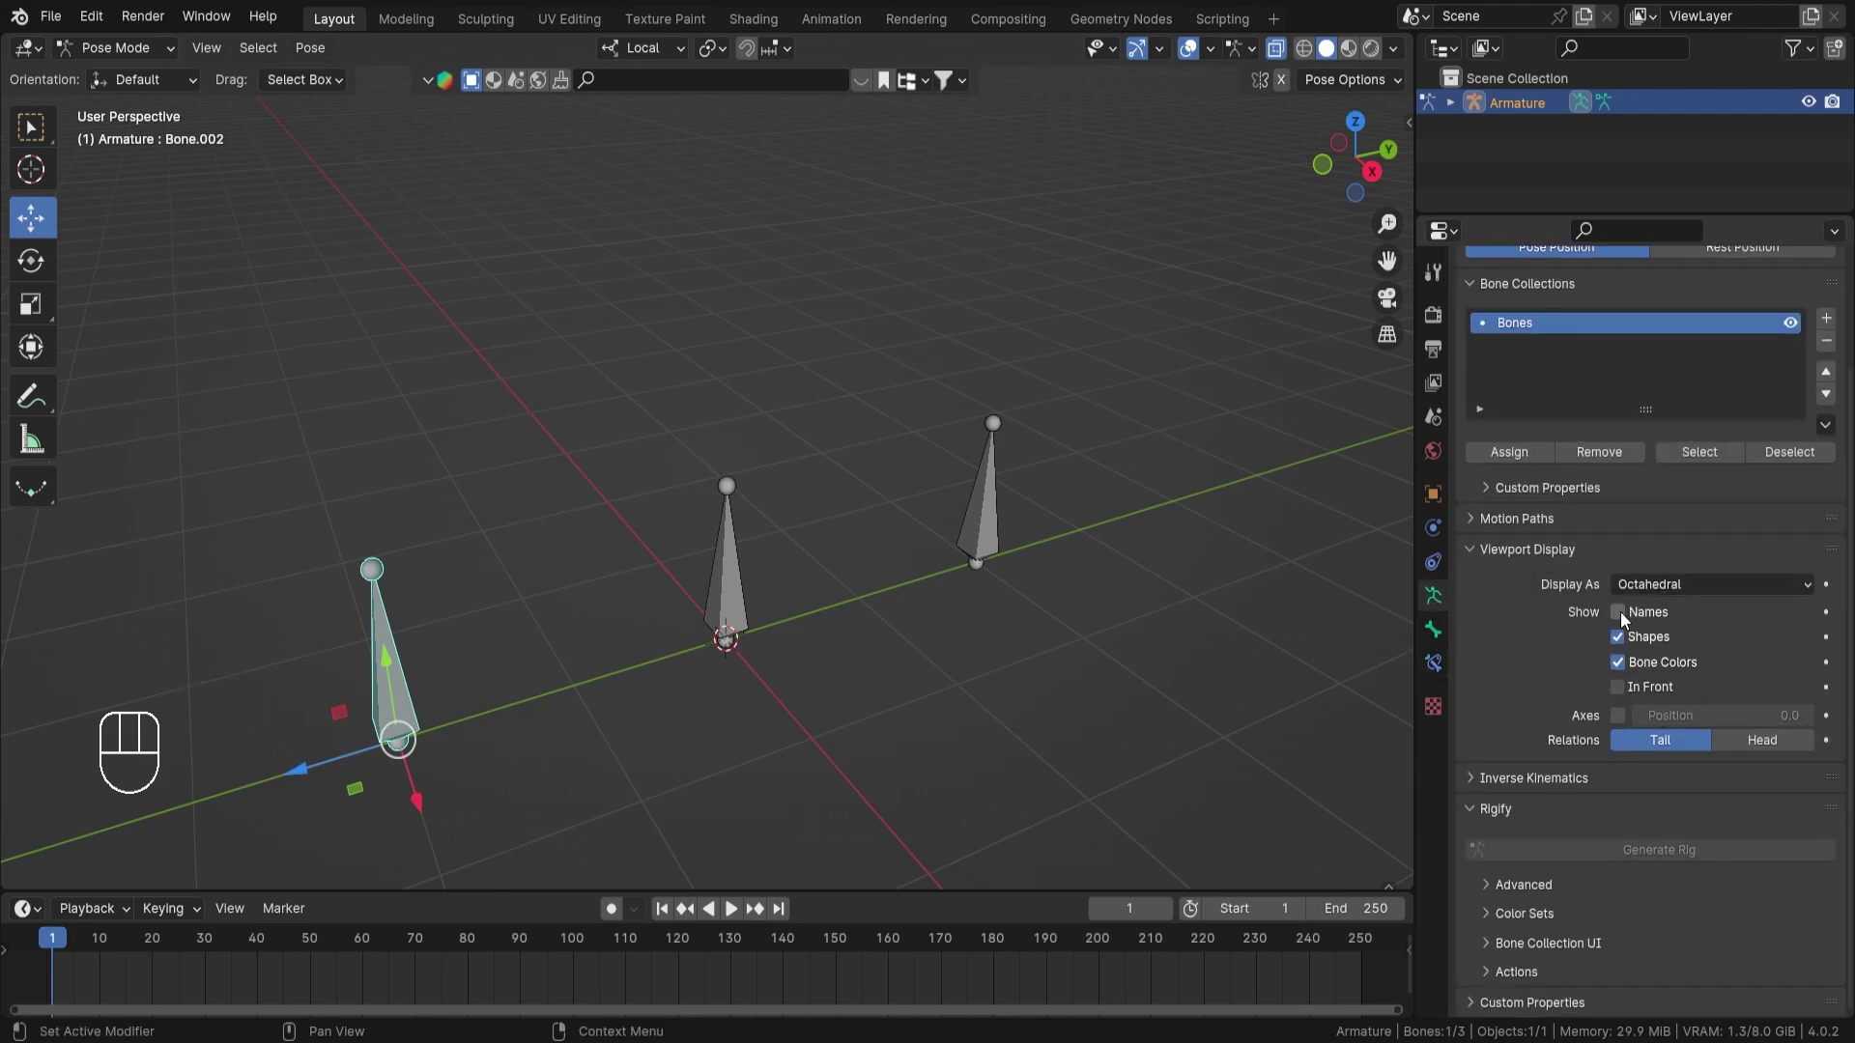
pyautogui.click(1618, 611)
pyautogui.click(1619, 716)
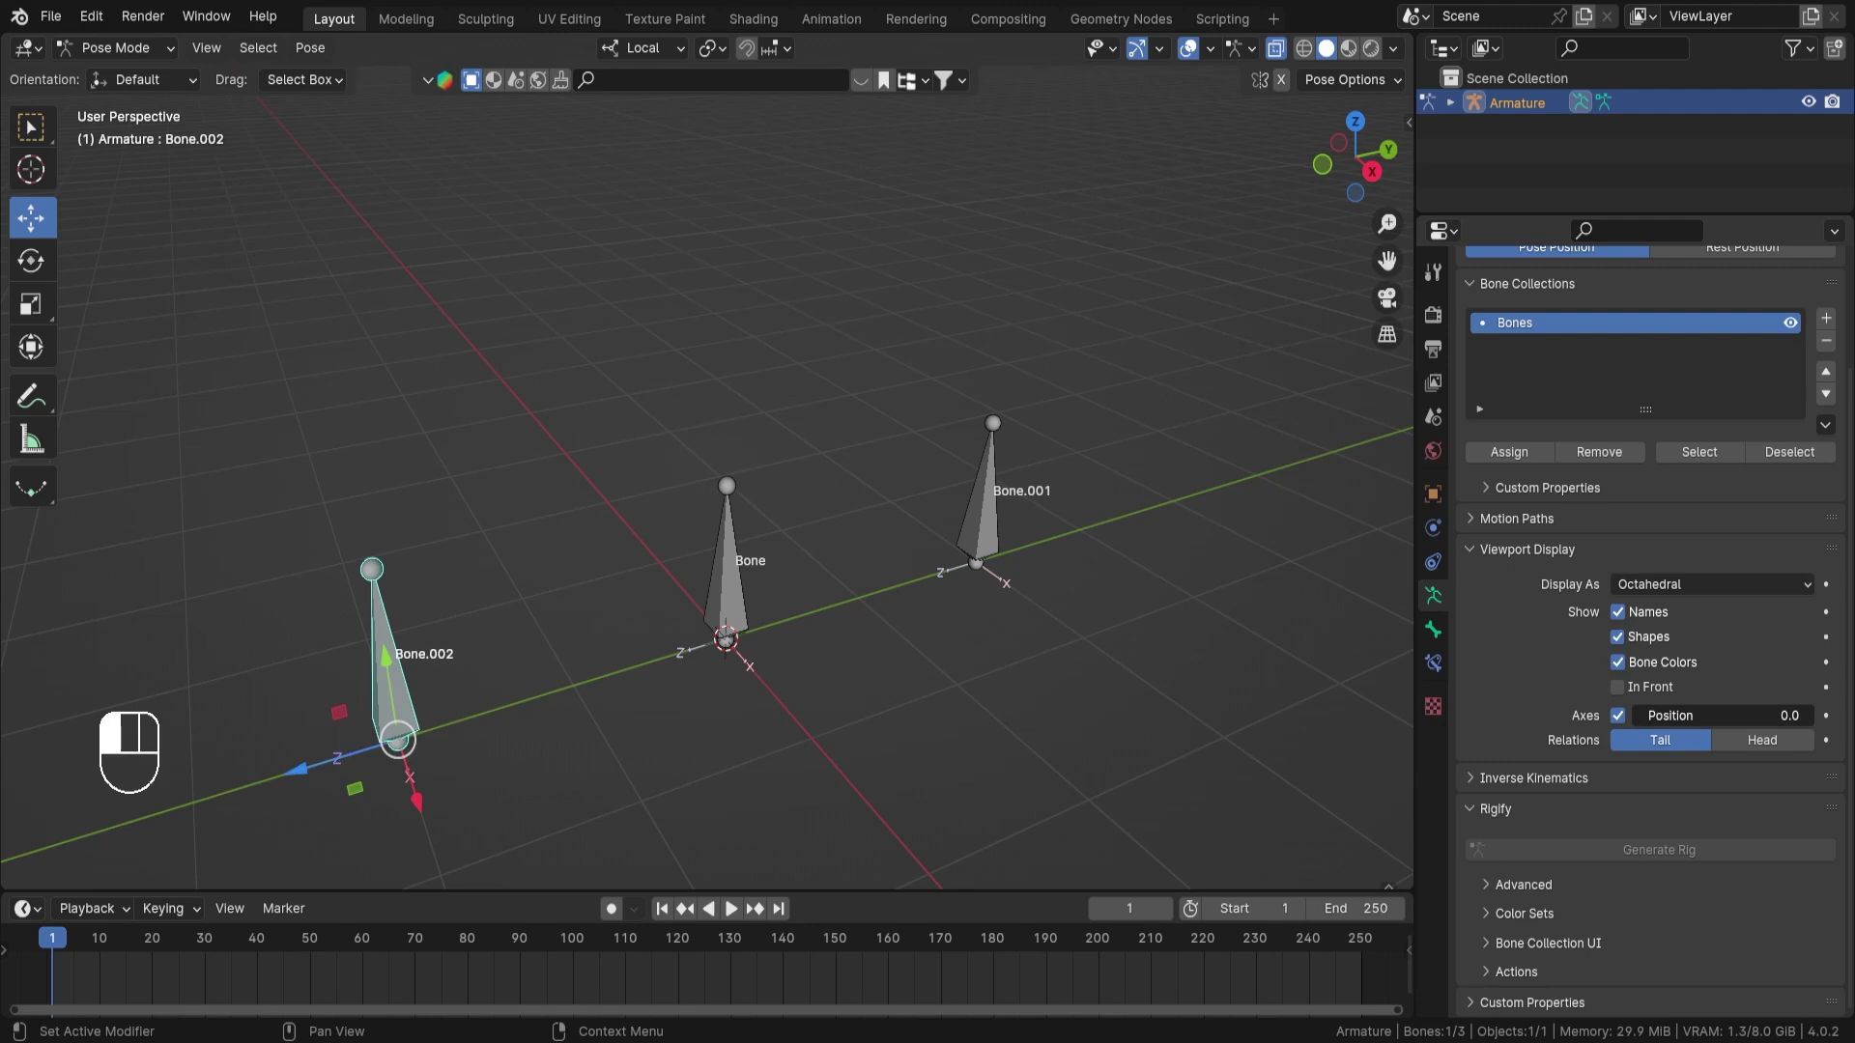
pyautogui.keyDown('ctrl'); pyautogui.moveTo(1642, 716); pyautogui.dragTo(1722, 719); pyautogui.keyUp('ctrl')
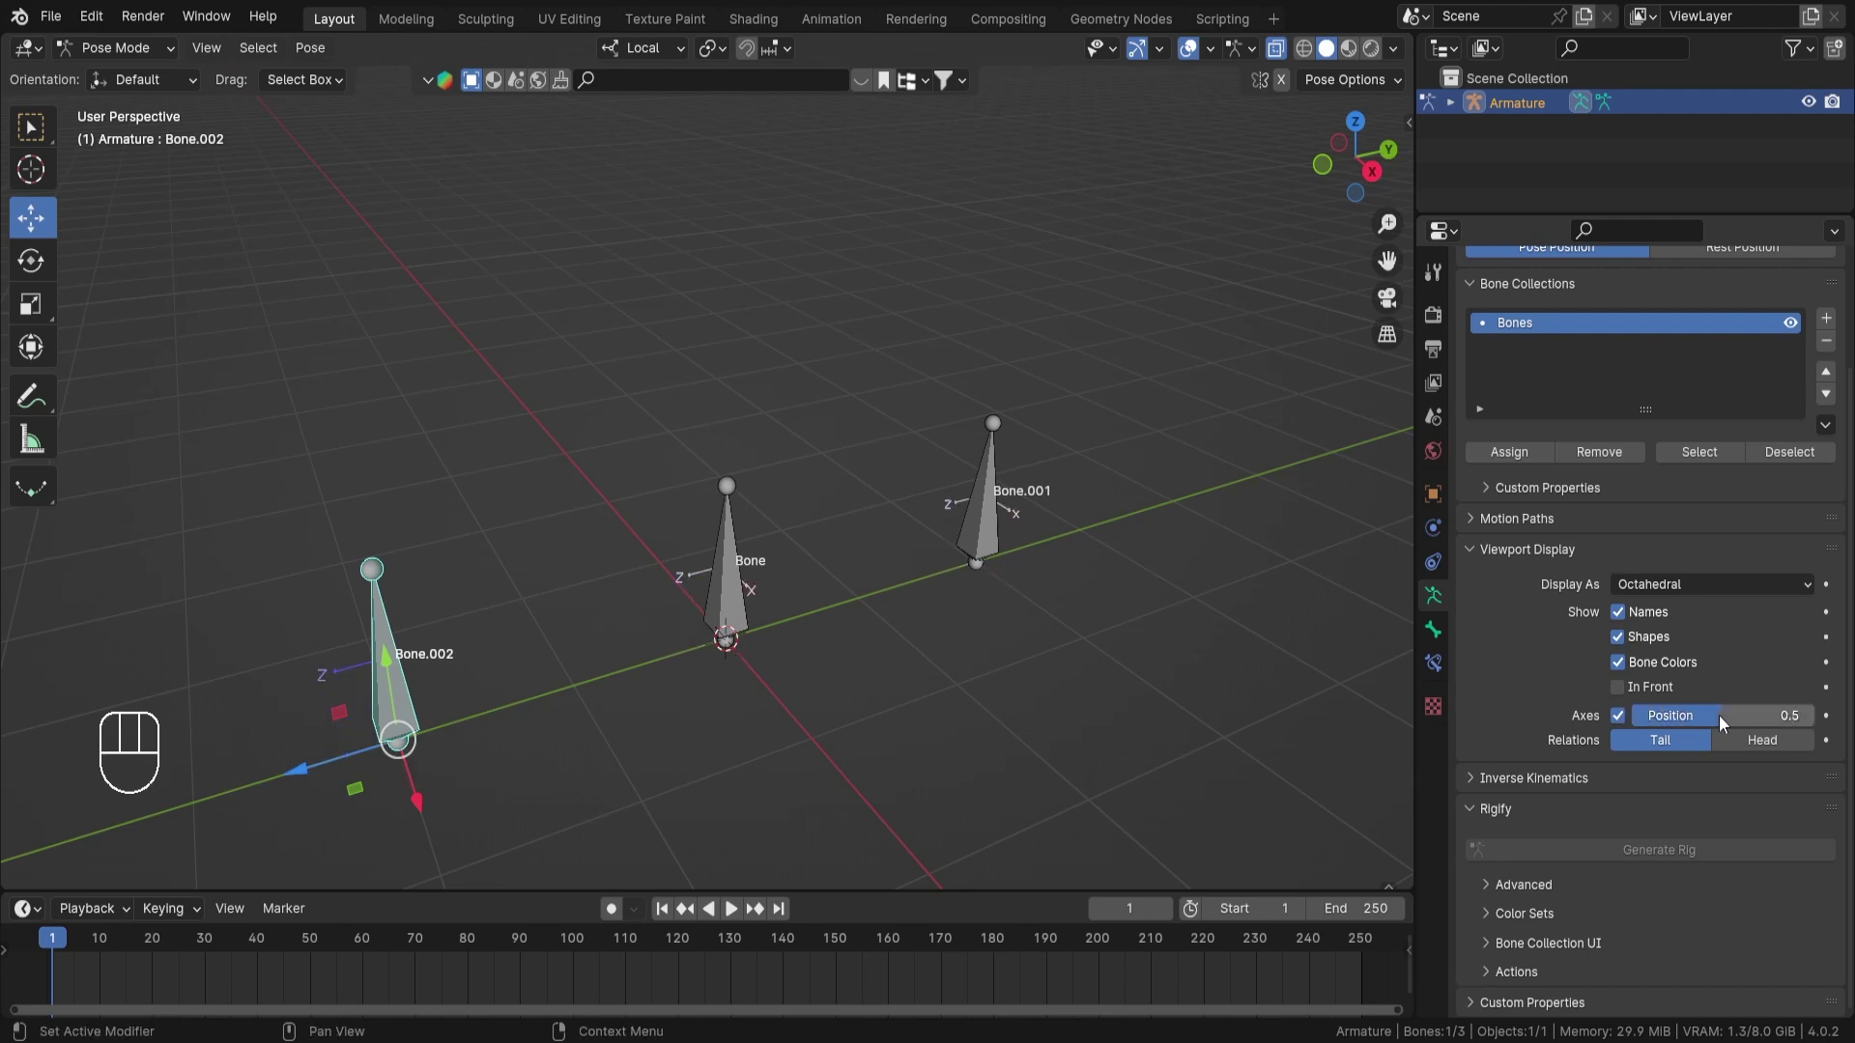
# Add a Damped Track constraint to Bone.001
pyautogui.moveTo(814, 618); pyautogui.dragTo(988, 559, button='middle')
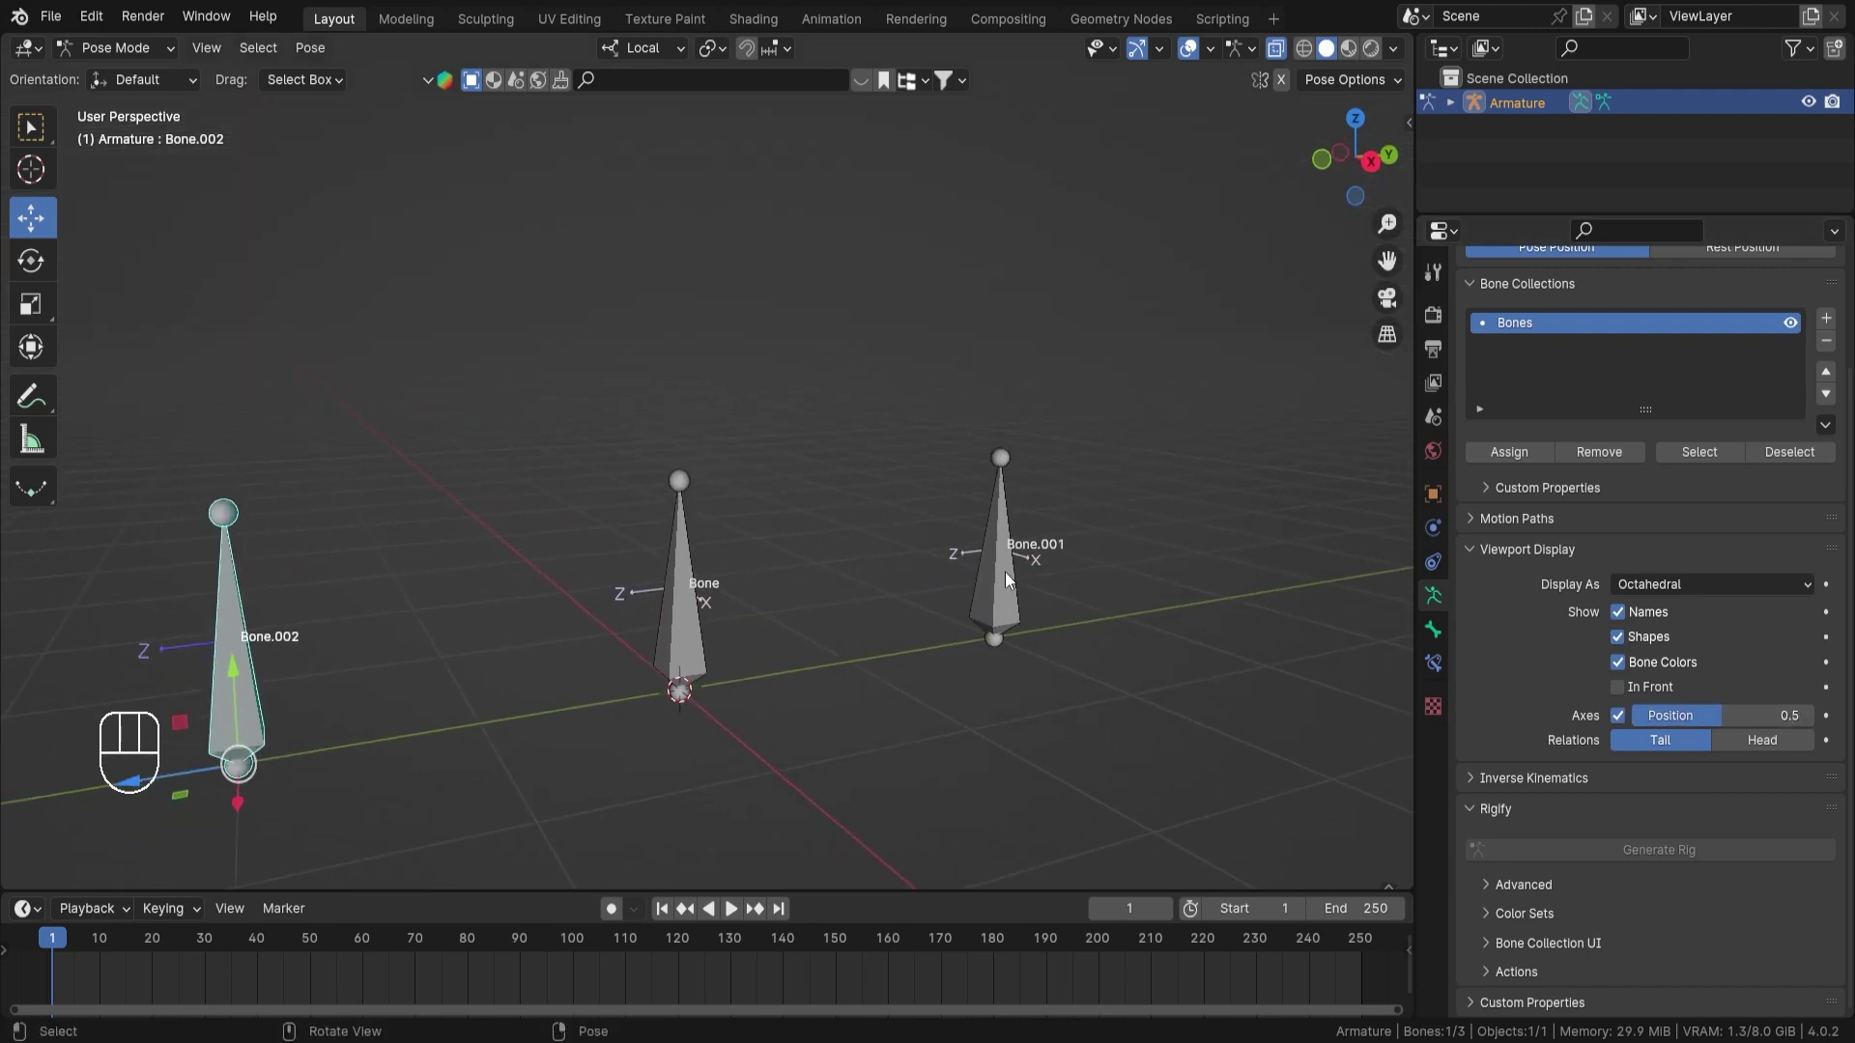
pyautogui.click(1005, 572)
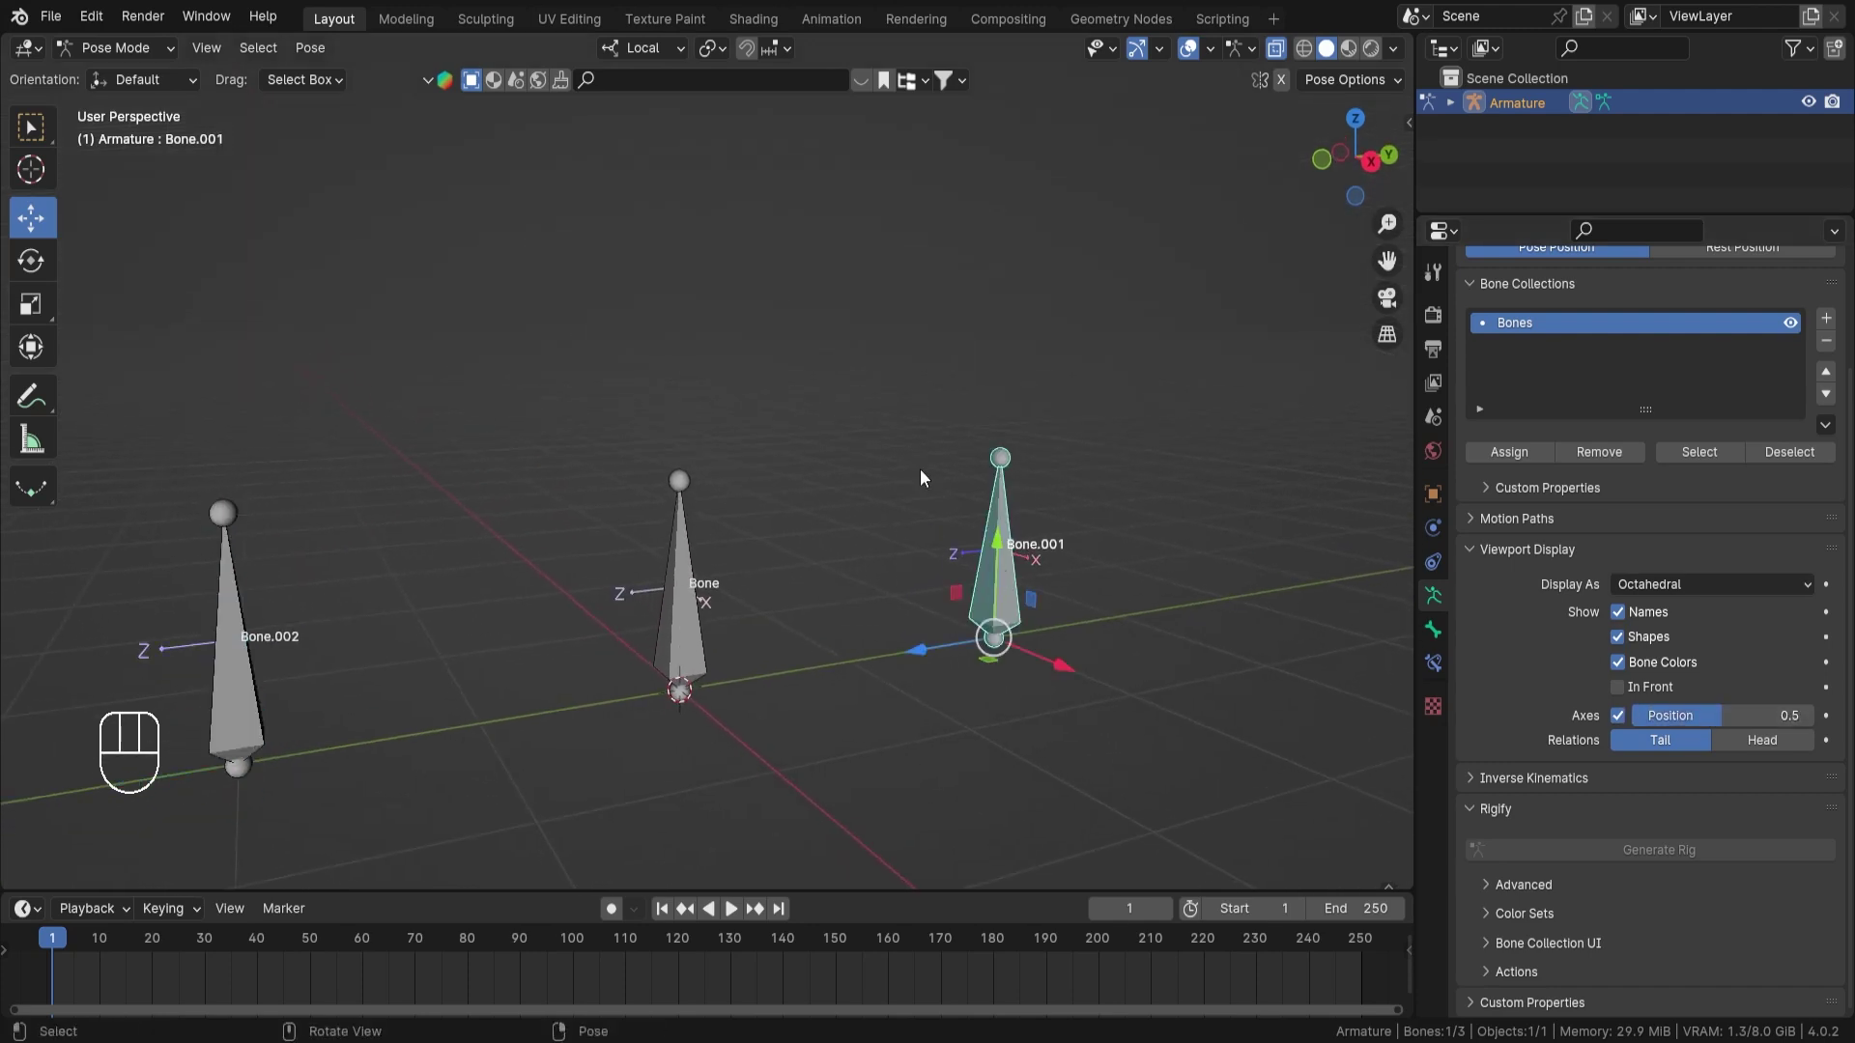
pyautogui.click(1435, 665)
pyautogui.click(1658, 306)
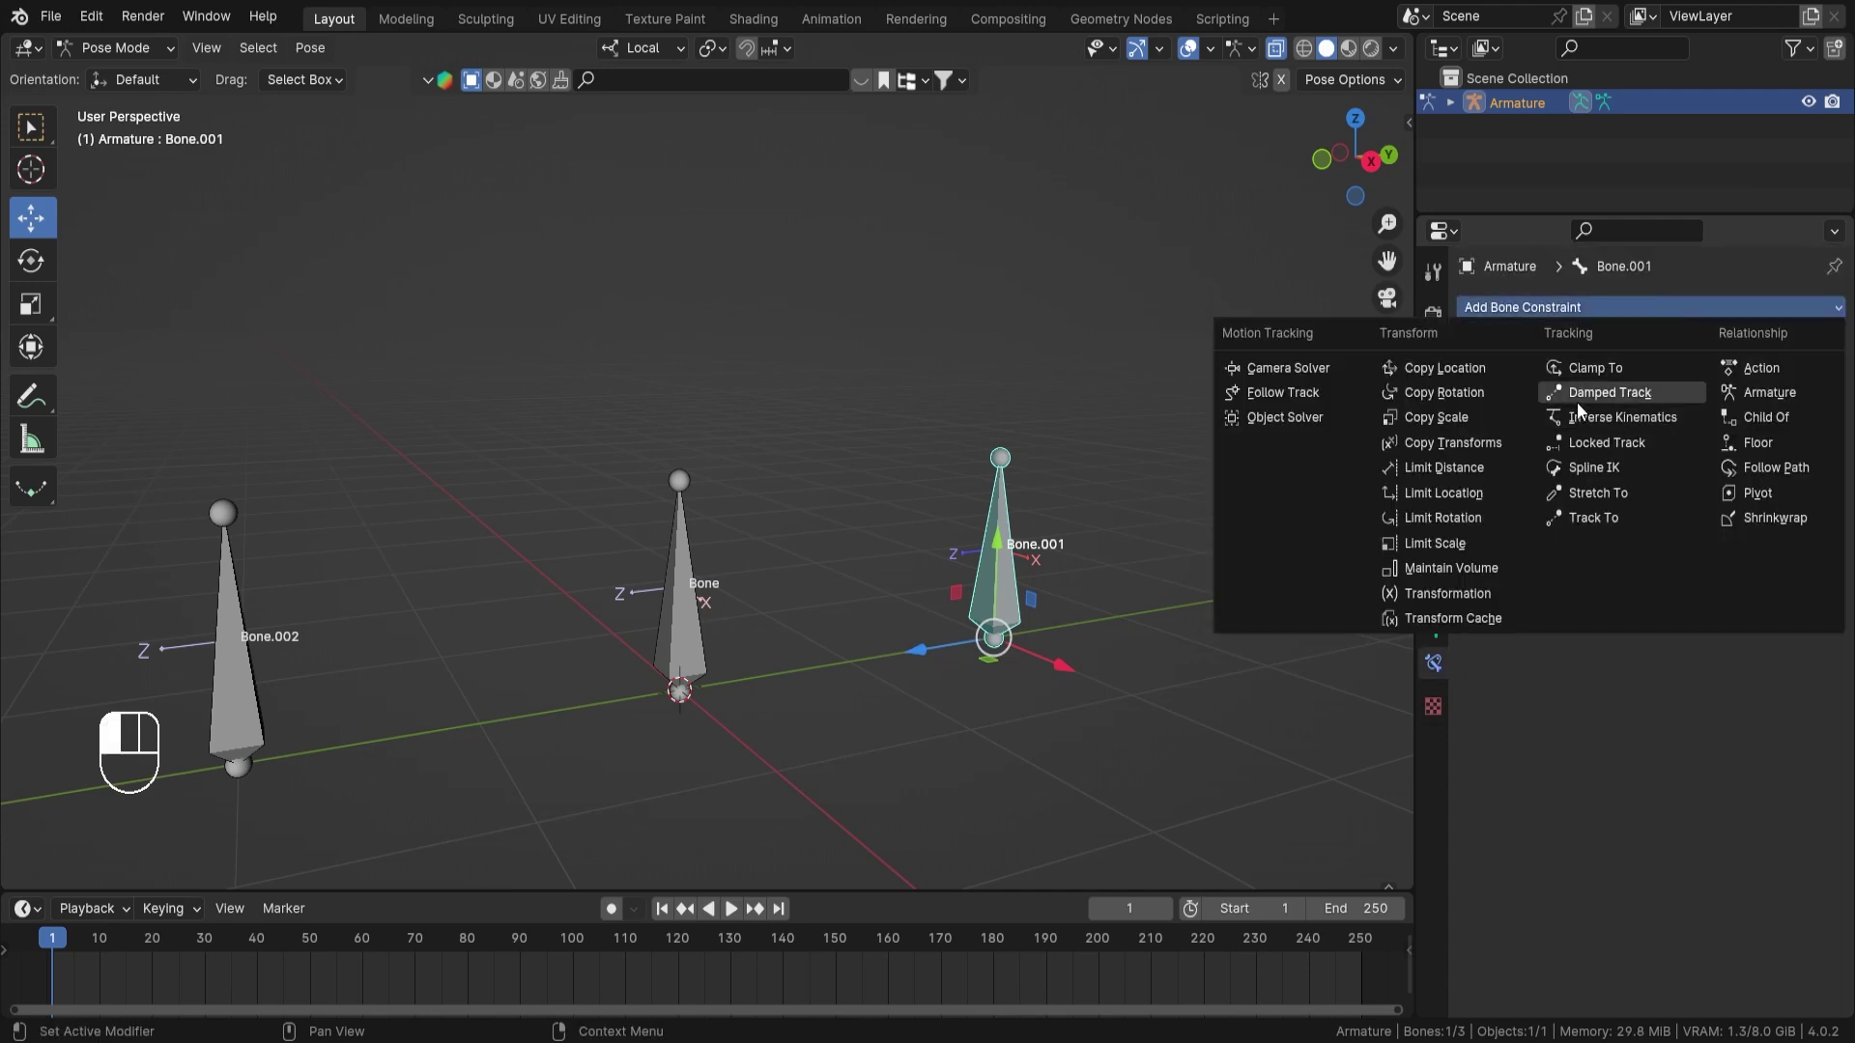
pyautogui.click(1613, 392)
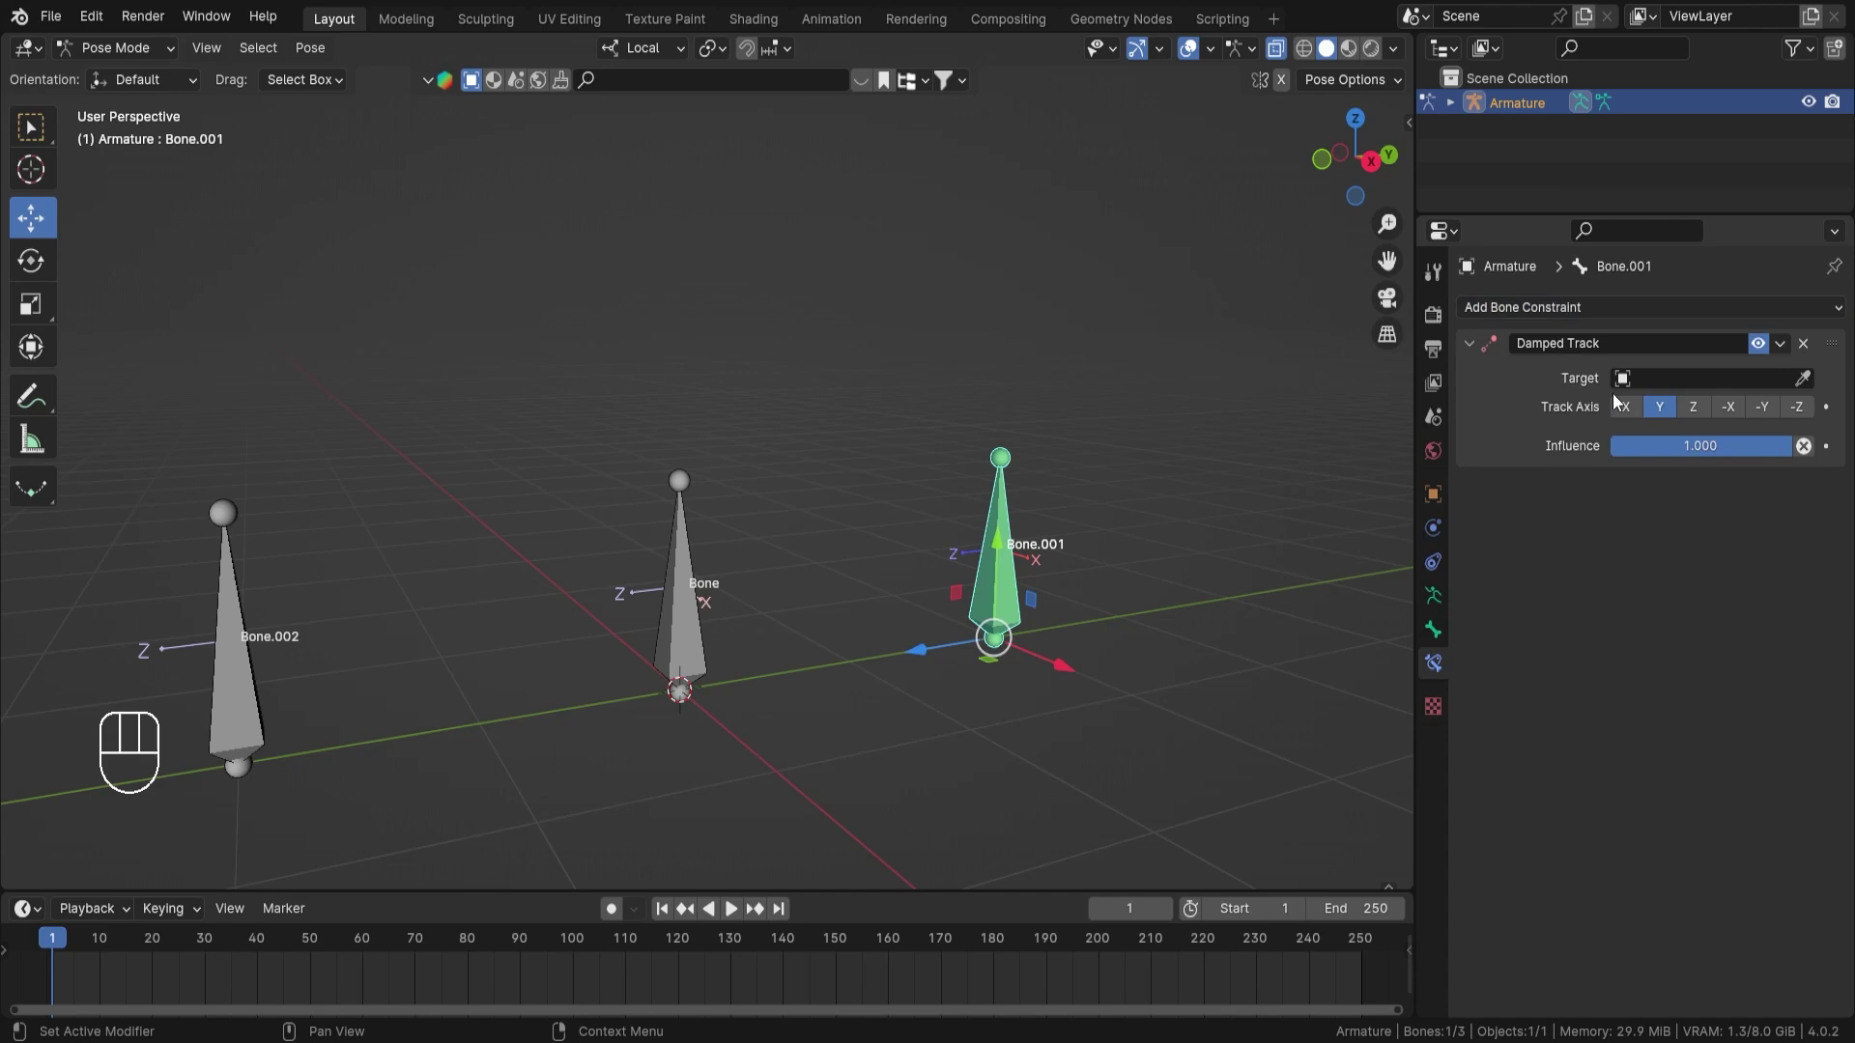
# Set the Damped Track target of Bone.001 to the Armature object and its central bone, Bone
pyautogui.moveTo(1111, 483); pyautogui.dragTo(1059, 588, button='middle')
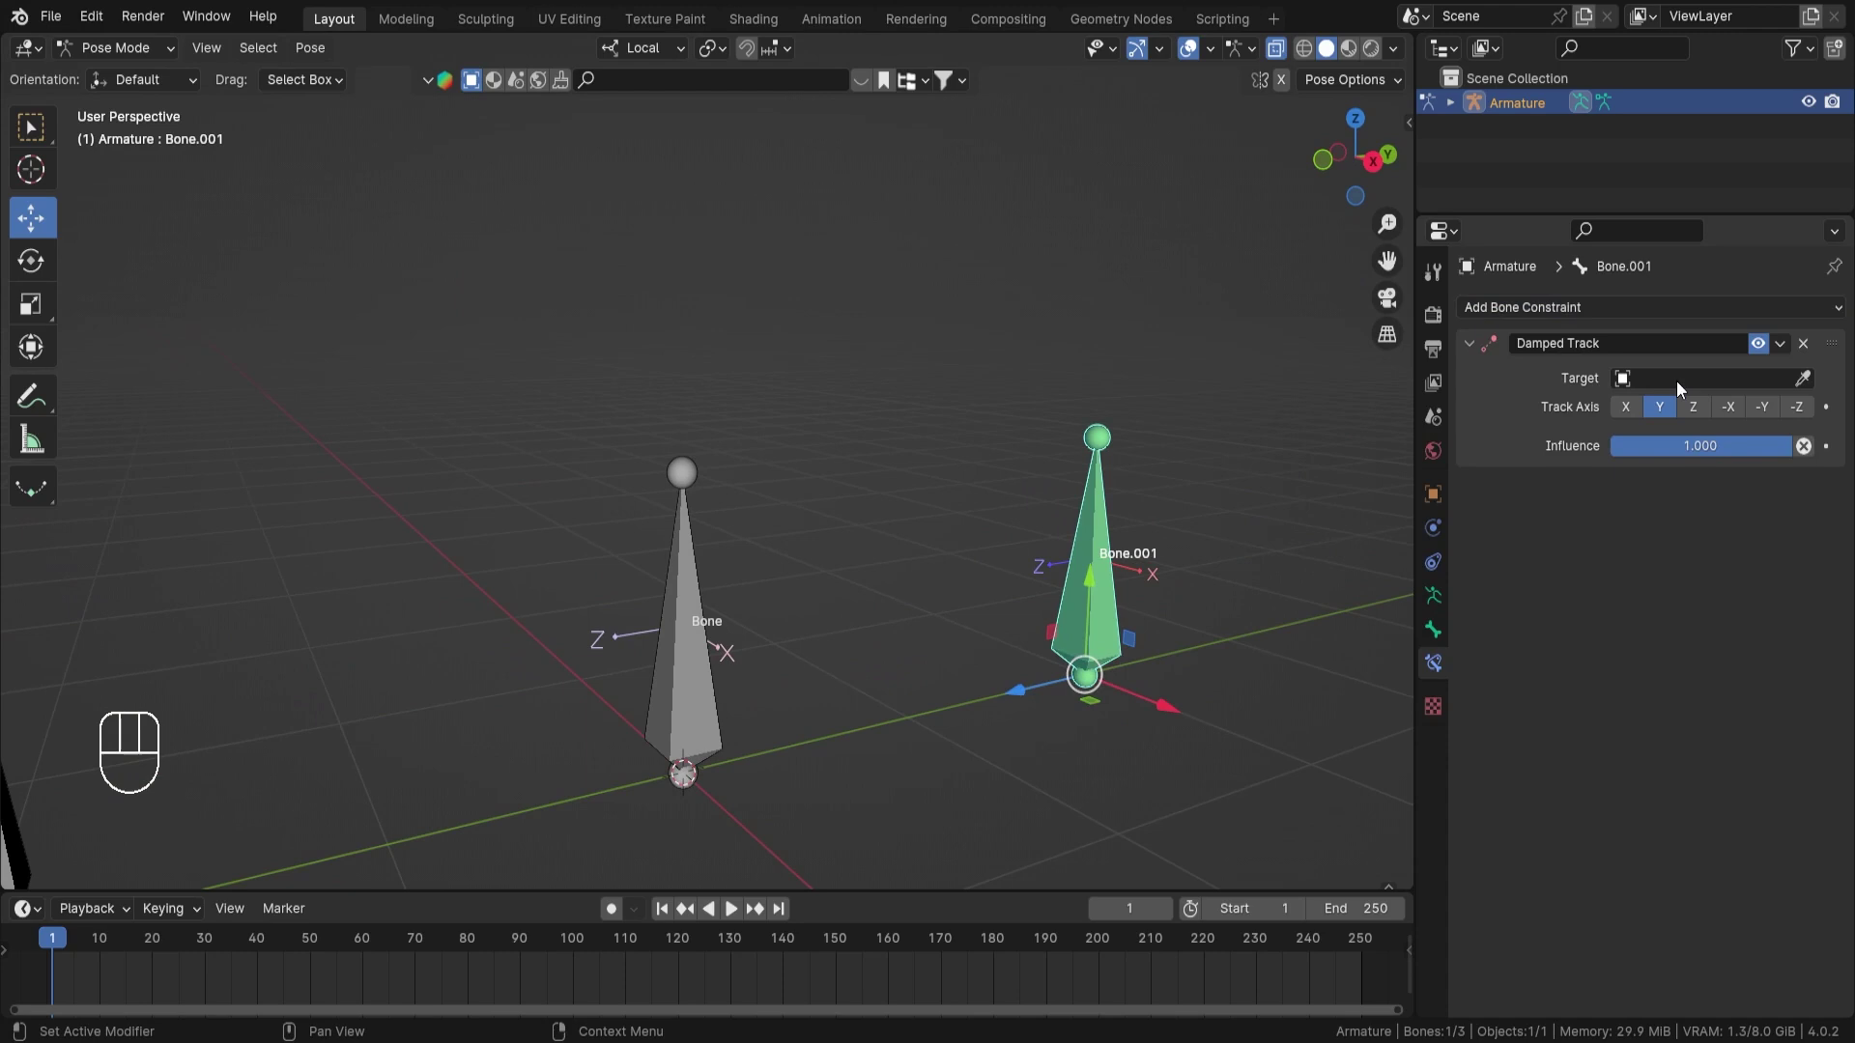
pyautogui.click(1803, 379)
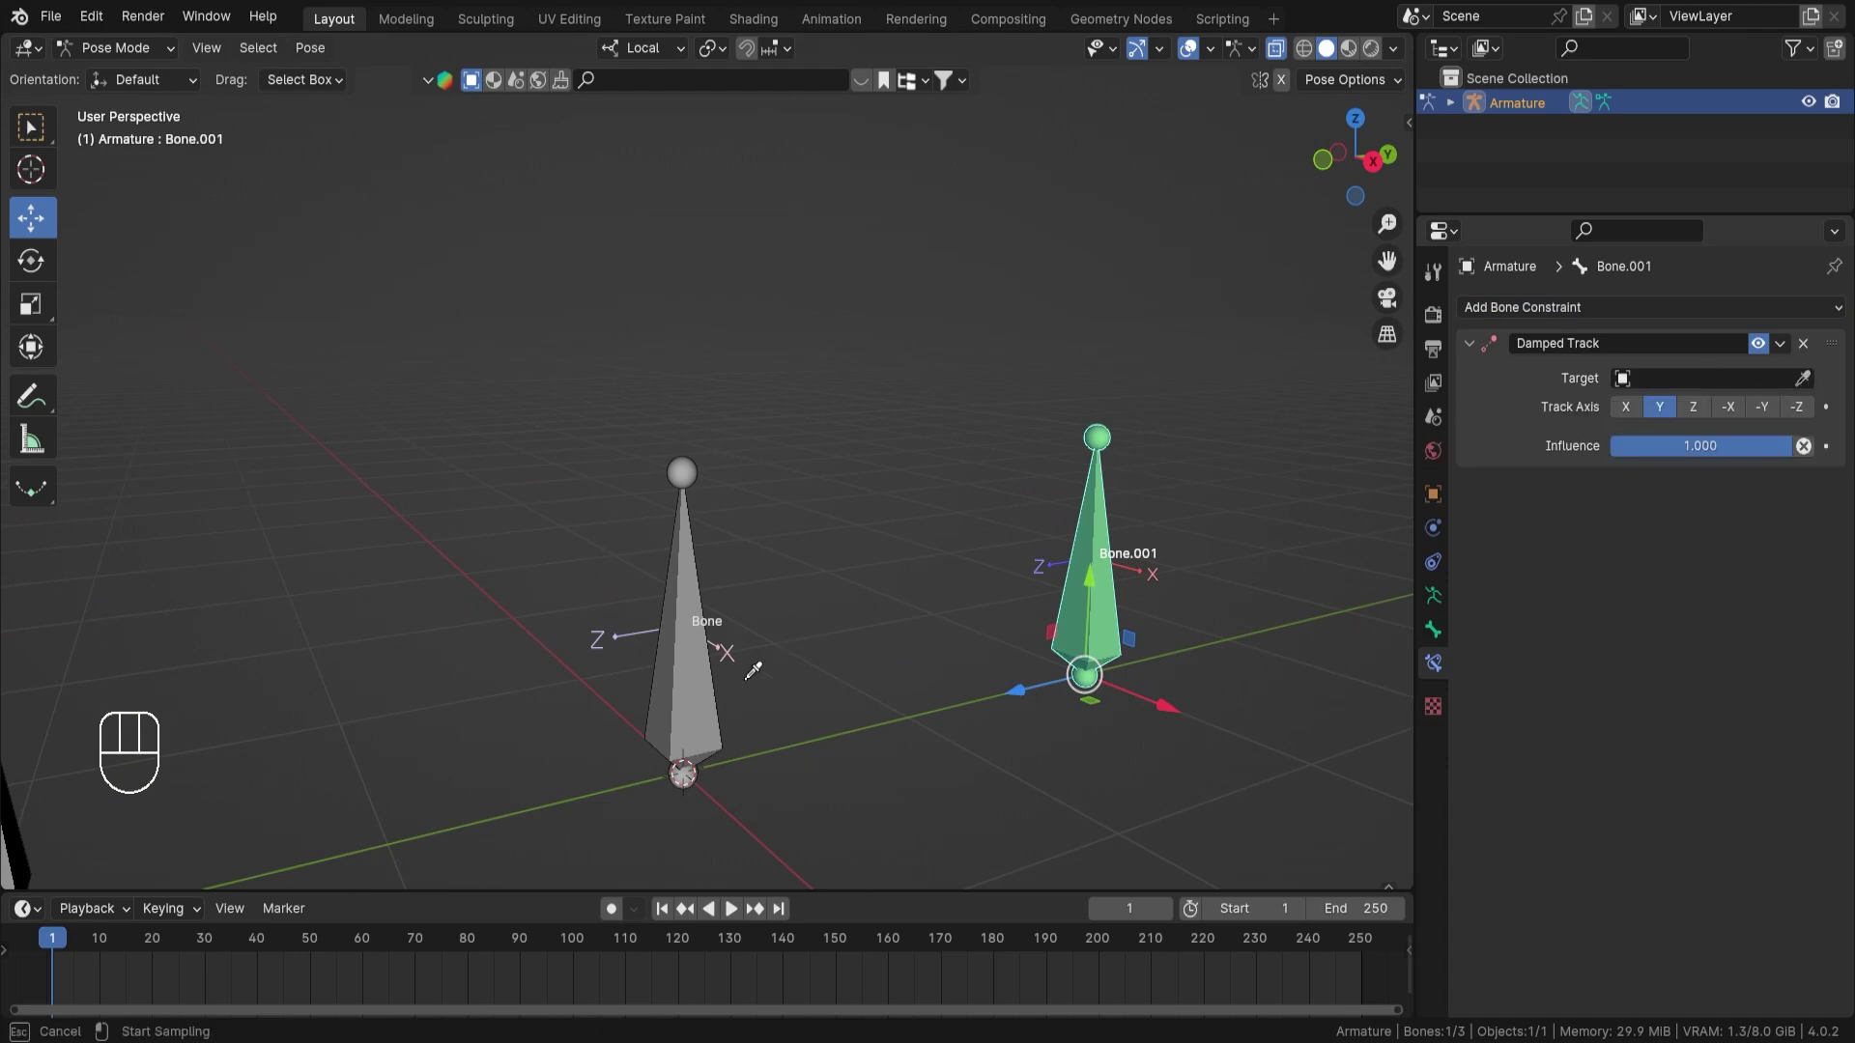
pyautogui.click(715, 678)
pyautogui.moveTo(715, 681); pyautogui.dragTo(918, 584, button='middle')
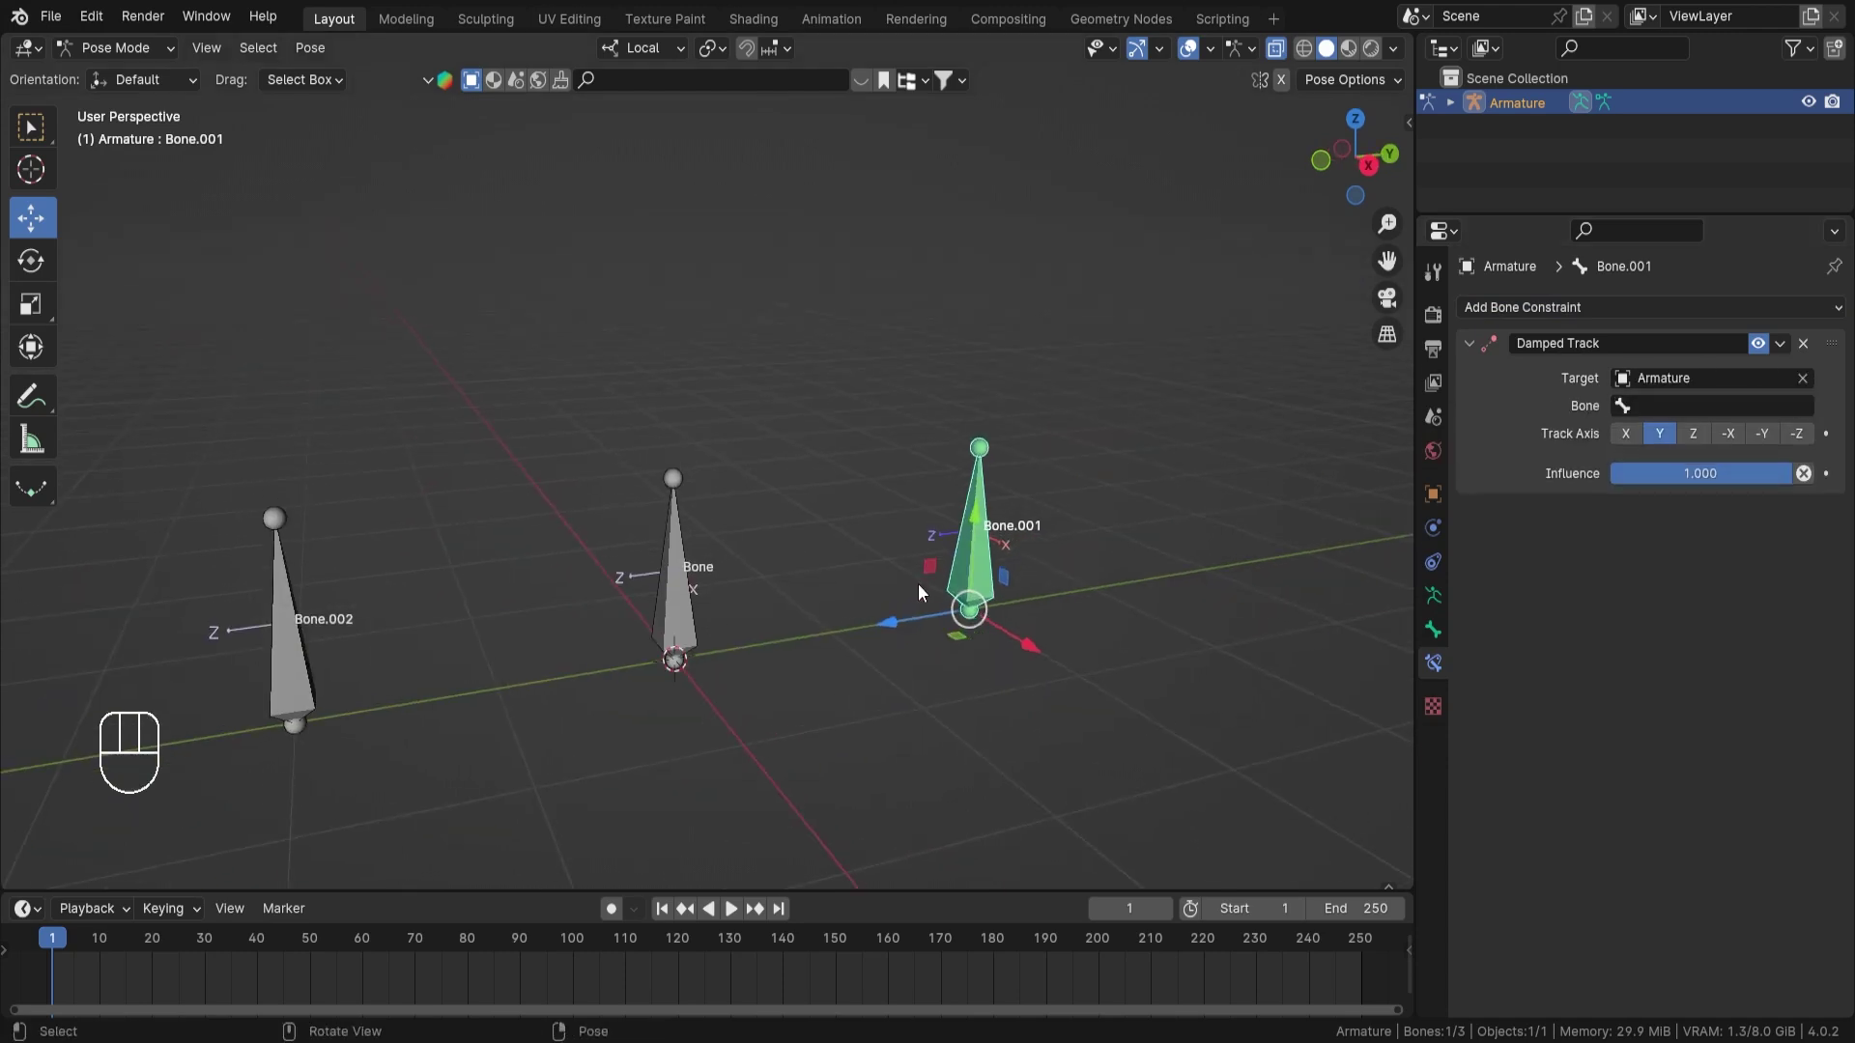
pyautogui.scroll(1, 918, 584)
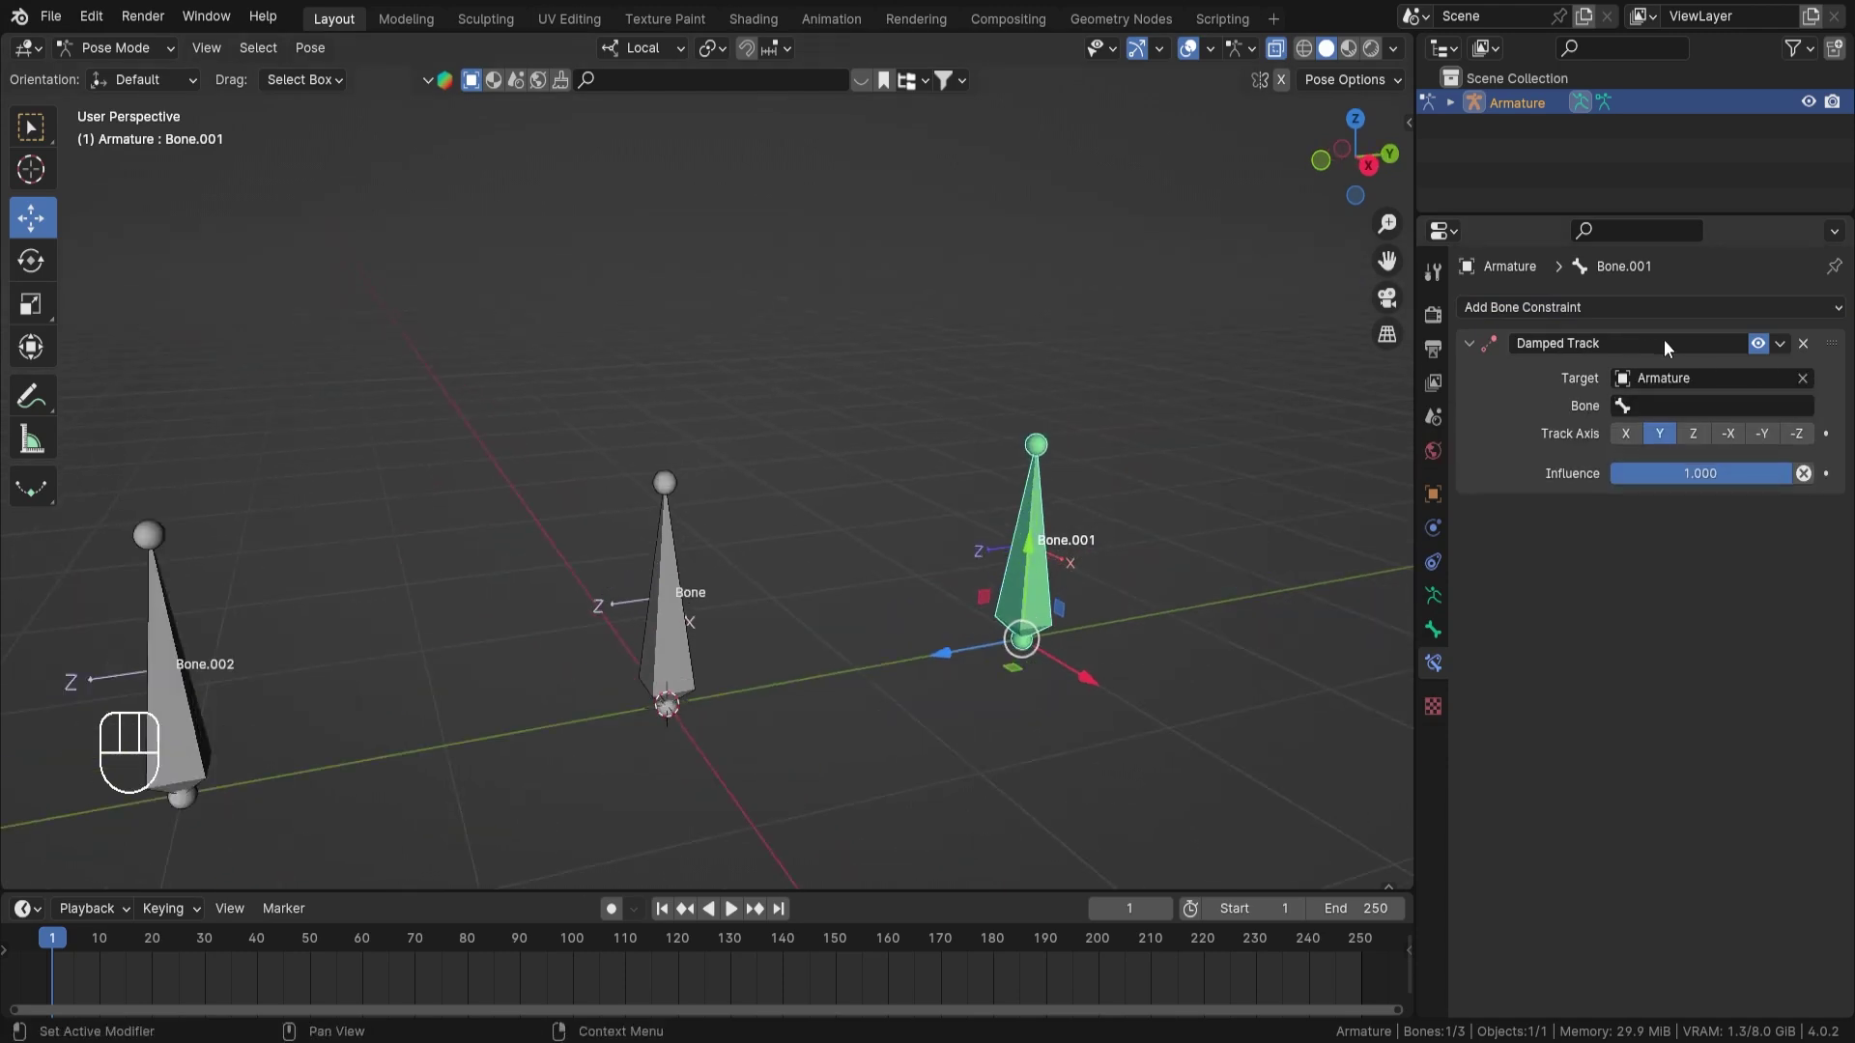
pyautogui.click(1690, 406)
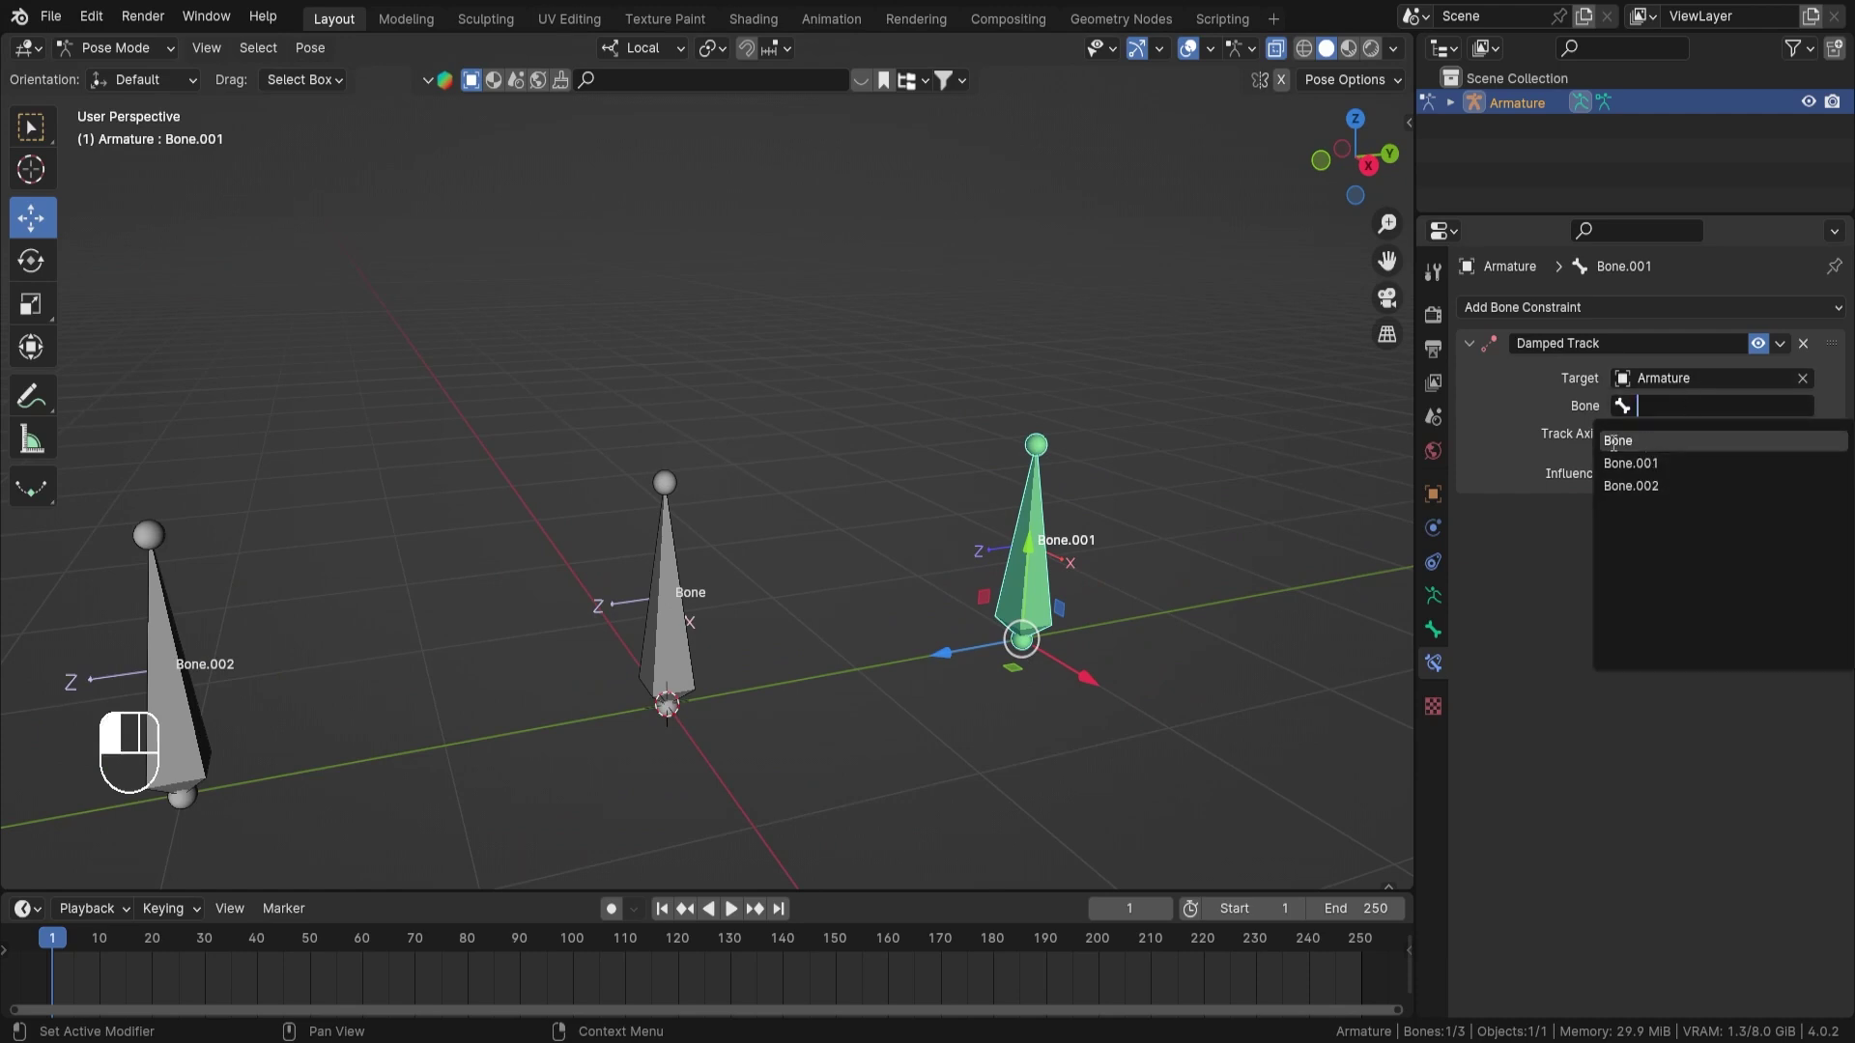
pyautogui.click(1614, 442)
# Set the viewport to wireframe shading and view Bone.001 close up with its local axes
pyautogui.moveTo(1160, 522); pyautogui.dragTo(960, 489, button='middle')
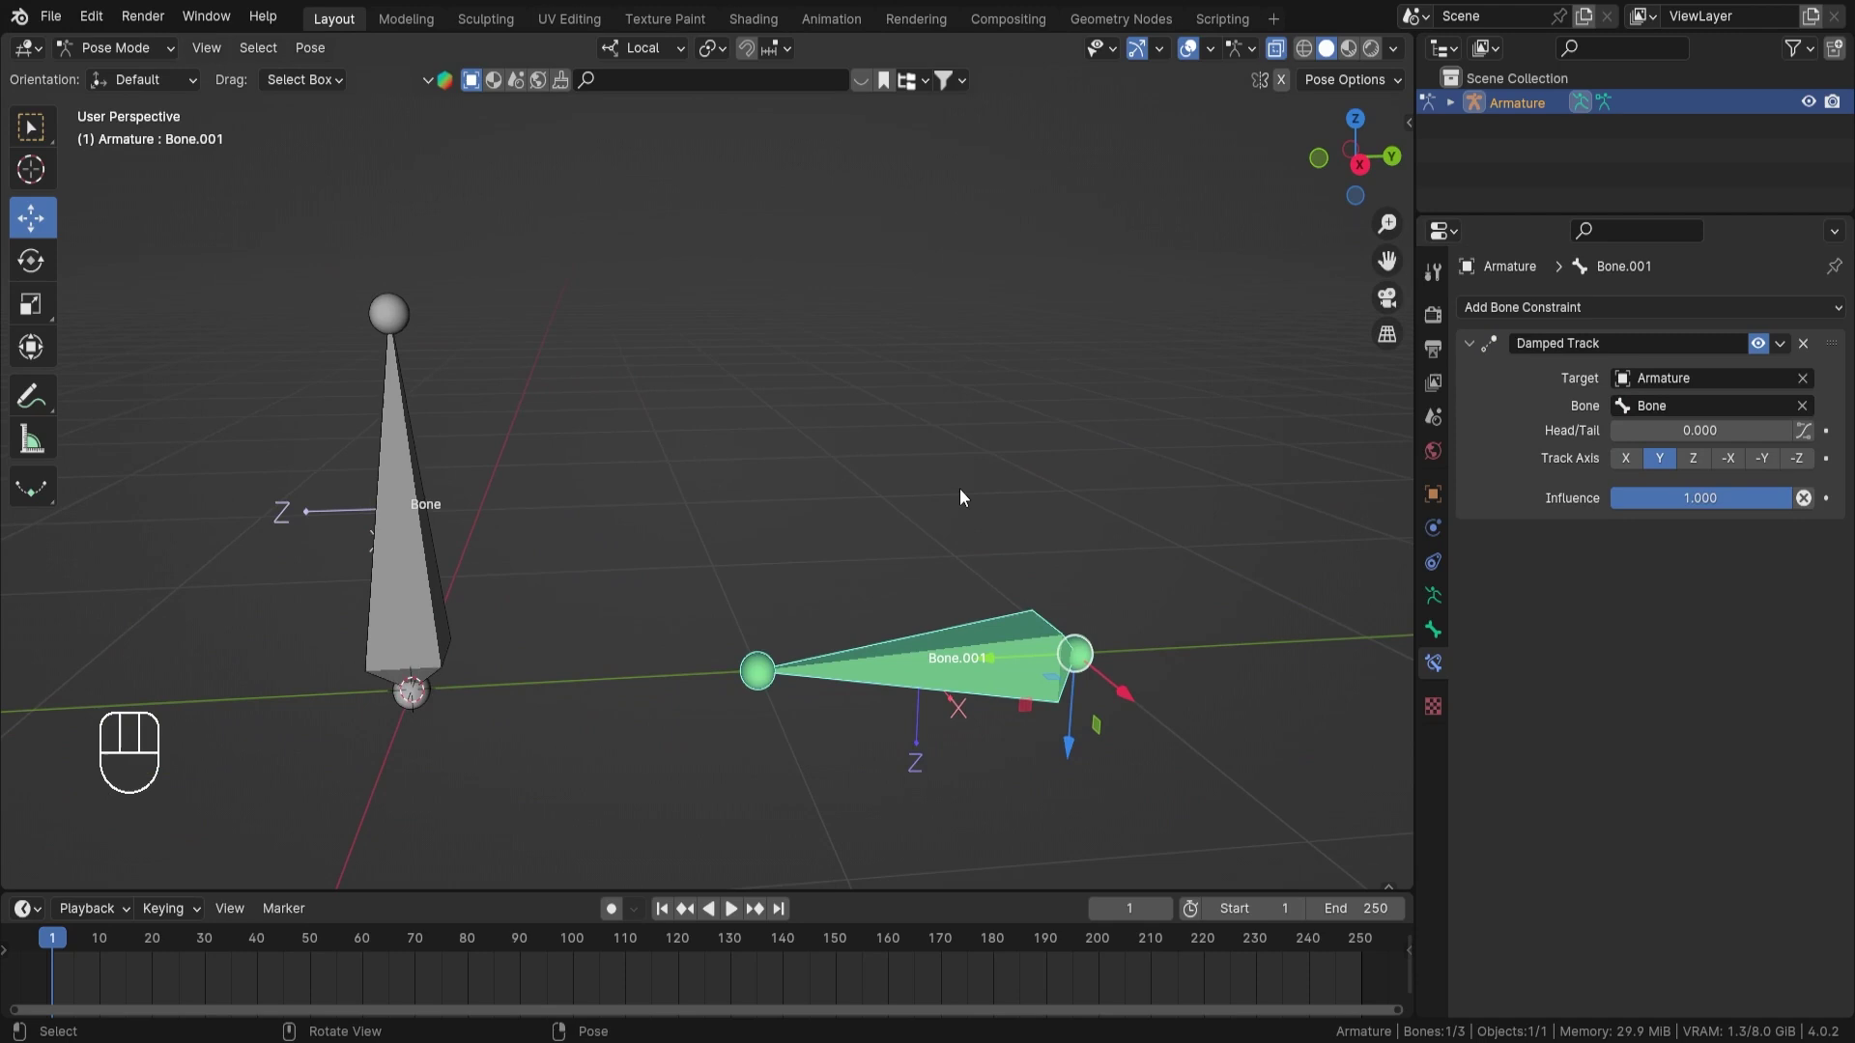
pyautogui.moveTo(1066, 574); pyautogui.dragTo(1061, 542, button='middle')
pyautogui.scroll(1, 1034, 555)
pyautogui.moveTo(995, 597)
pyautogui.keyDown('shift'); pyautogui.mouseDown(button='middle')
pyautogui.moveTo(993, 571)
pyautogui.moveTo(894, 496)
pyautogui.moveTo(960, 665)
pyautogui.moveTo(972, 628)
pyautogui.mouseUp(button='middle'); pyautogui.keyUp('shift')
pyautogui.press('z')
pyautogui.click(938, 526)
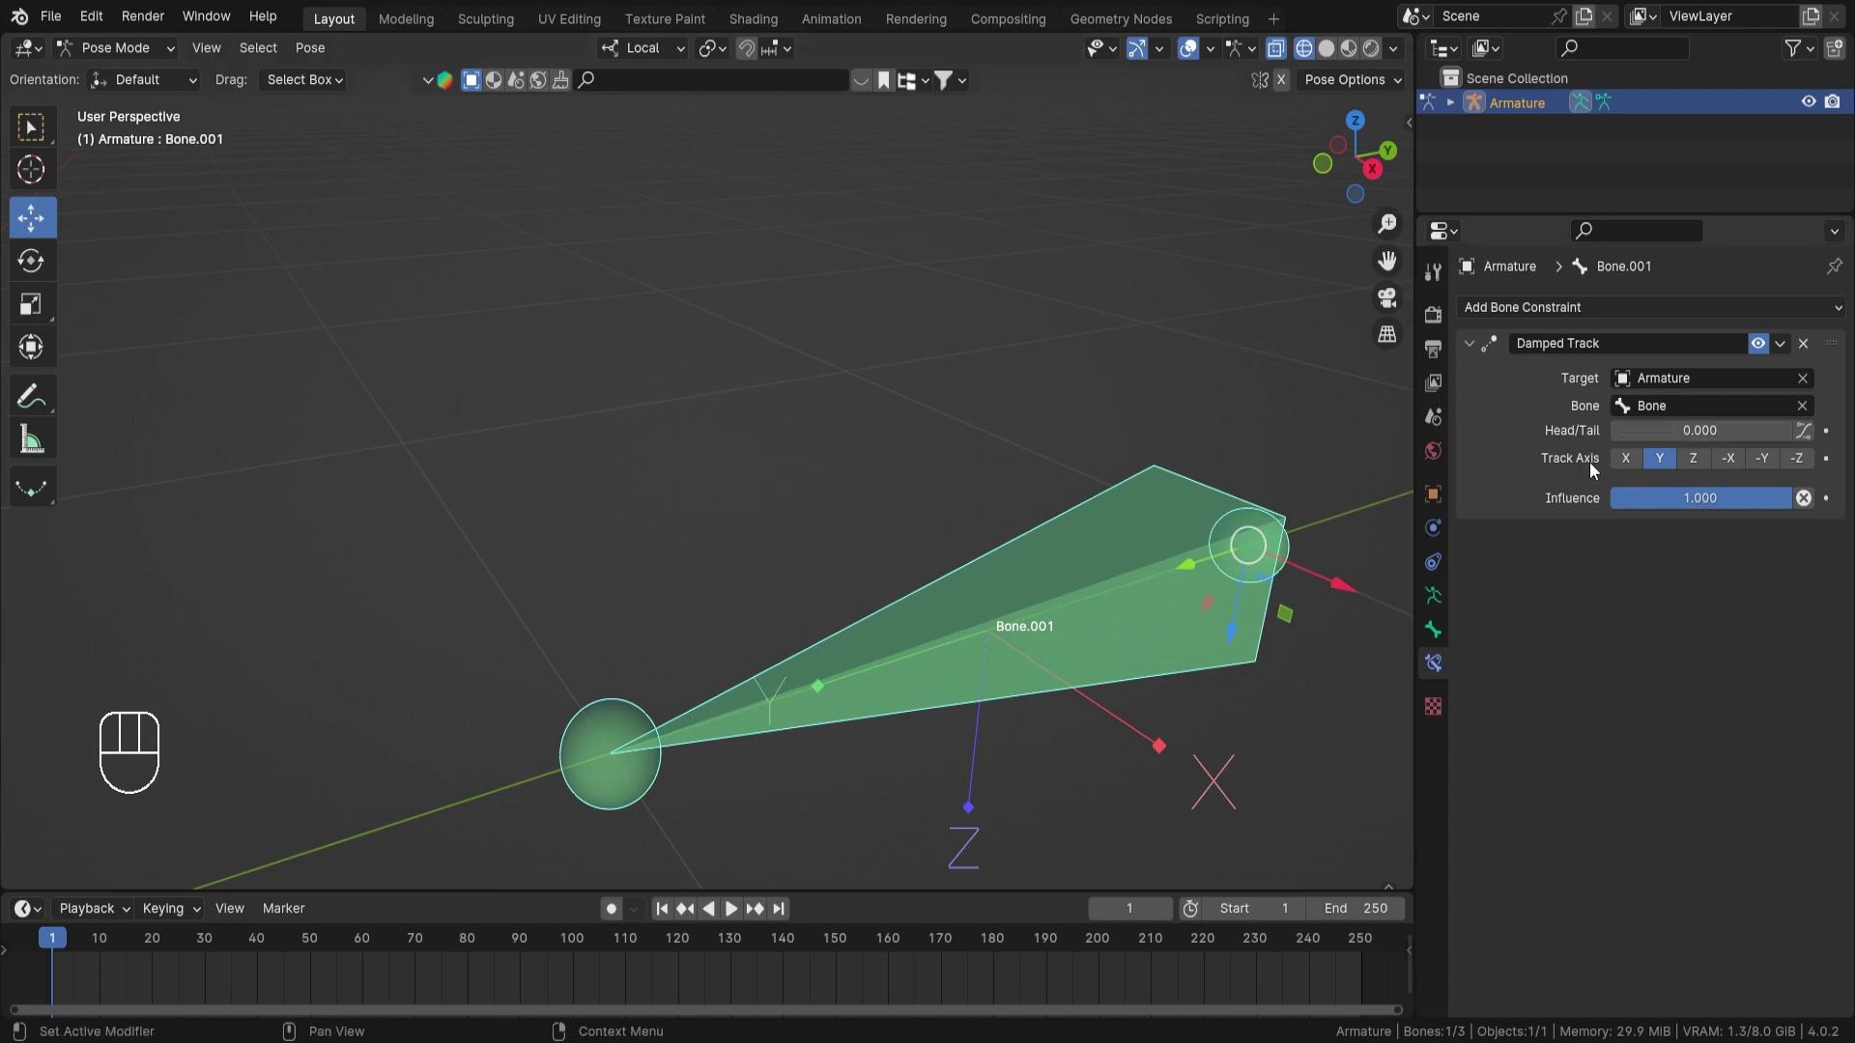
# Try moving Bone.001 freely around the central bone to test its tracking, restoring its original position
pyautogui.scroll(-7, 804, 664)
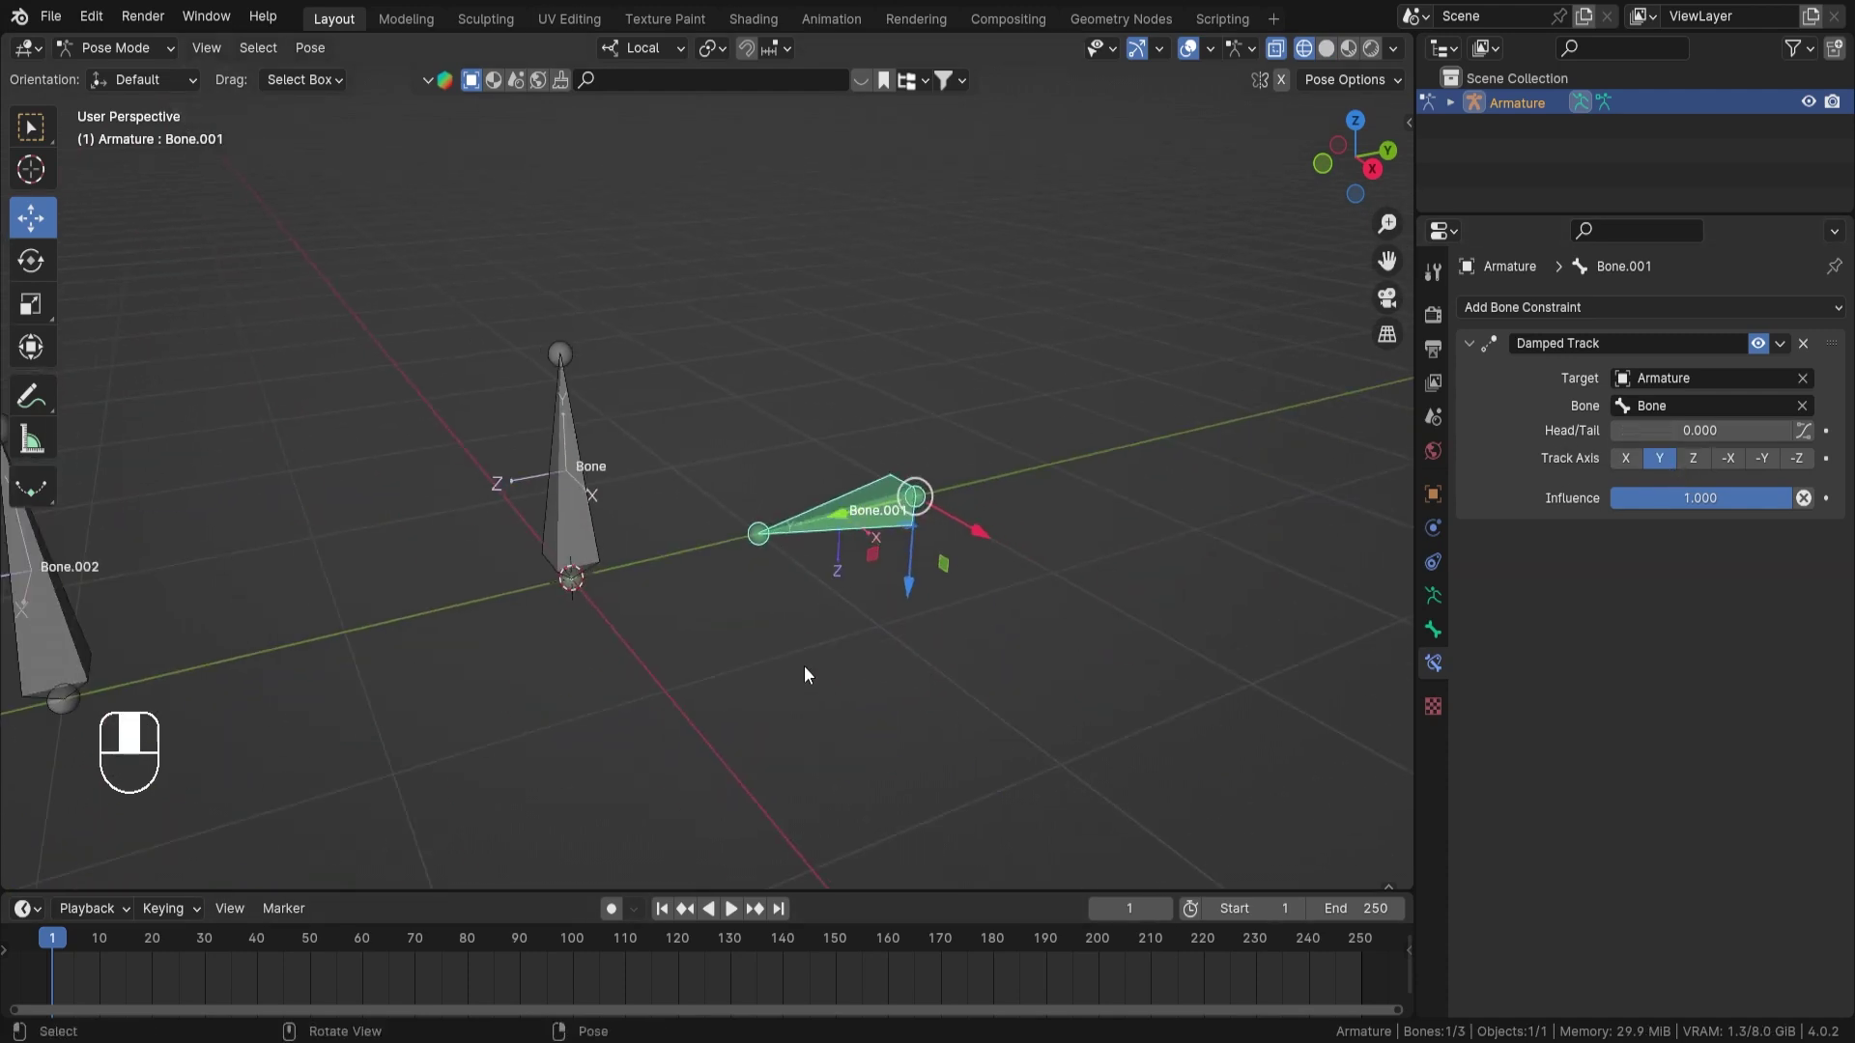
pyautogui.keyDown('shift'); pyautogui.moveTo(697, 416); pyautogui.dragTo(709, 454, button='middle'); pyautogui.keyUp('shift')
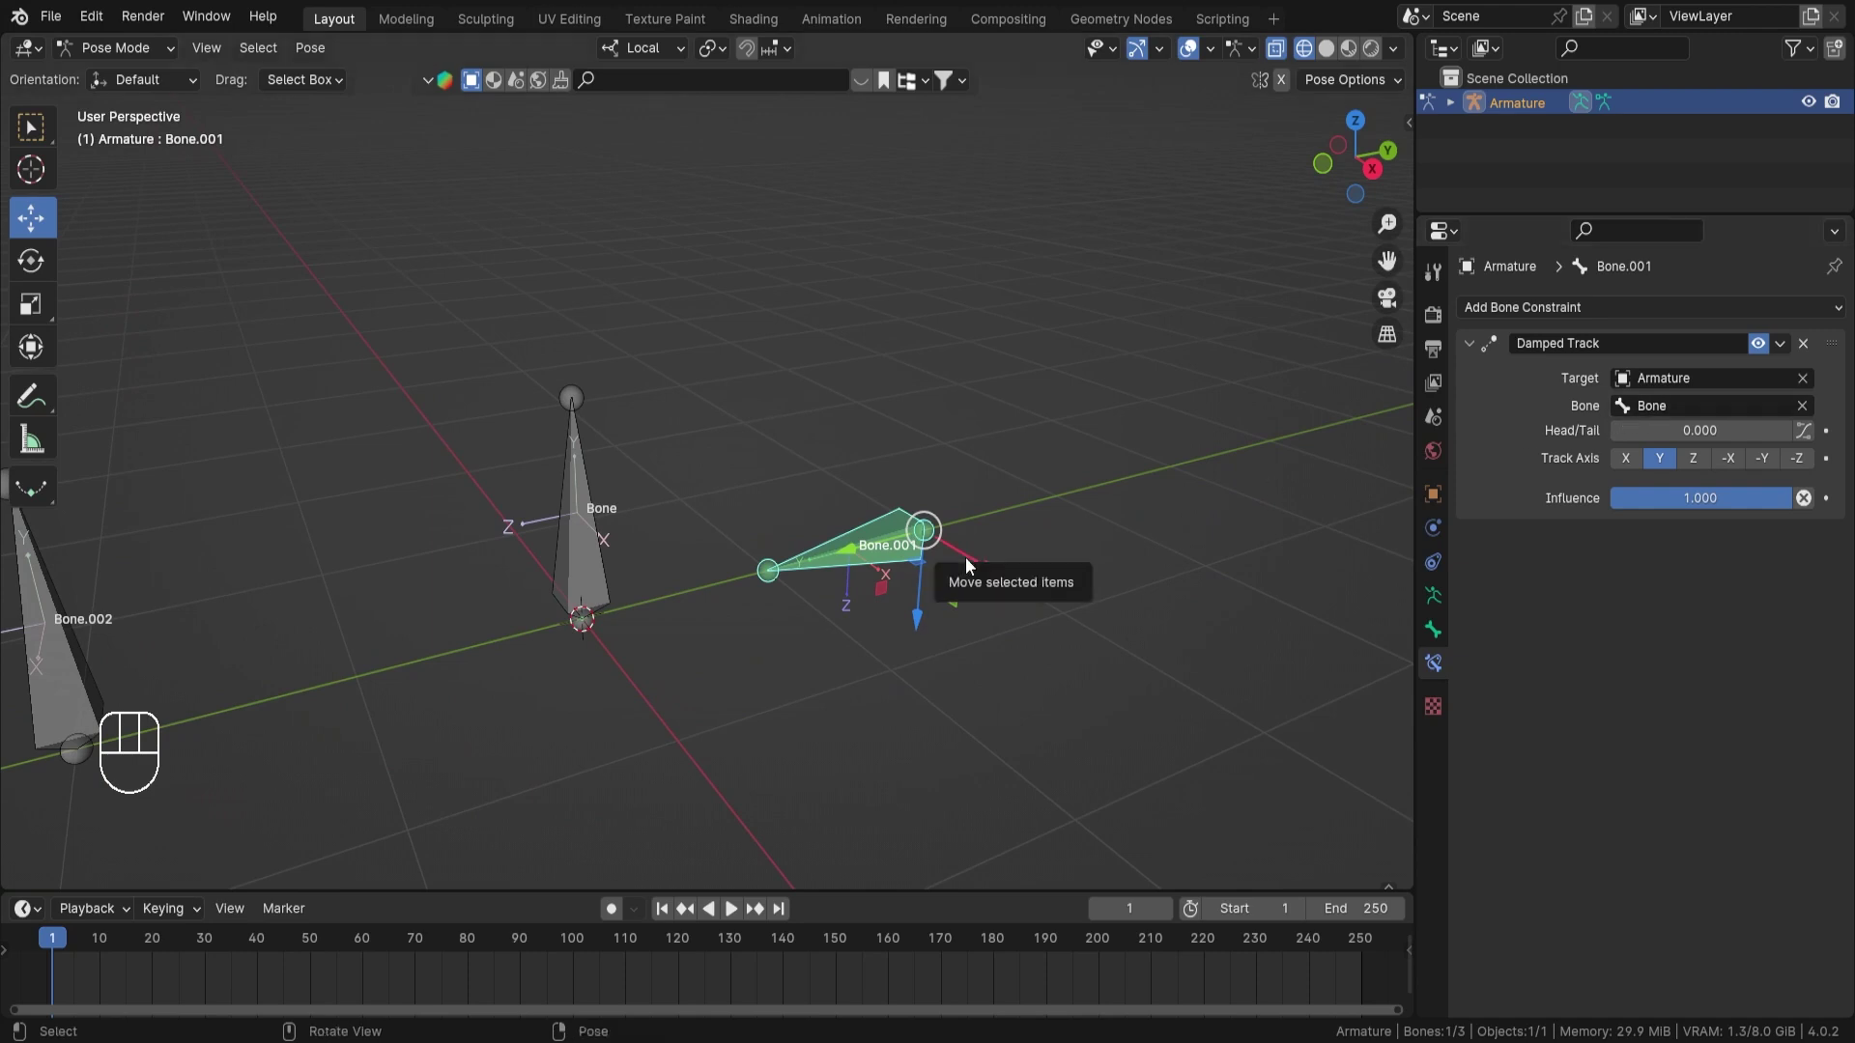
pyautogui.press('g')
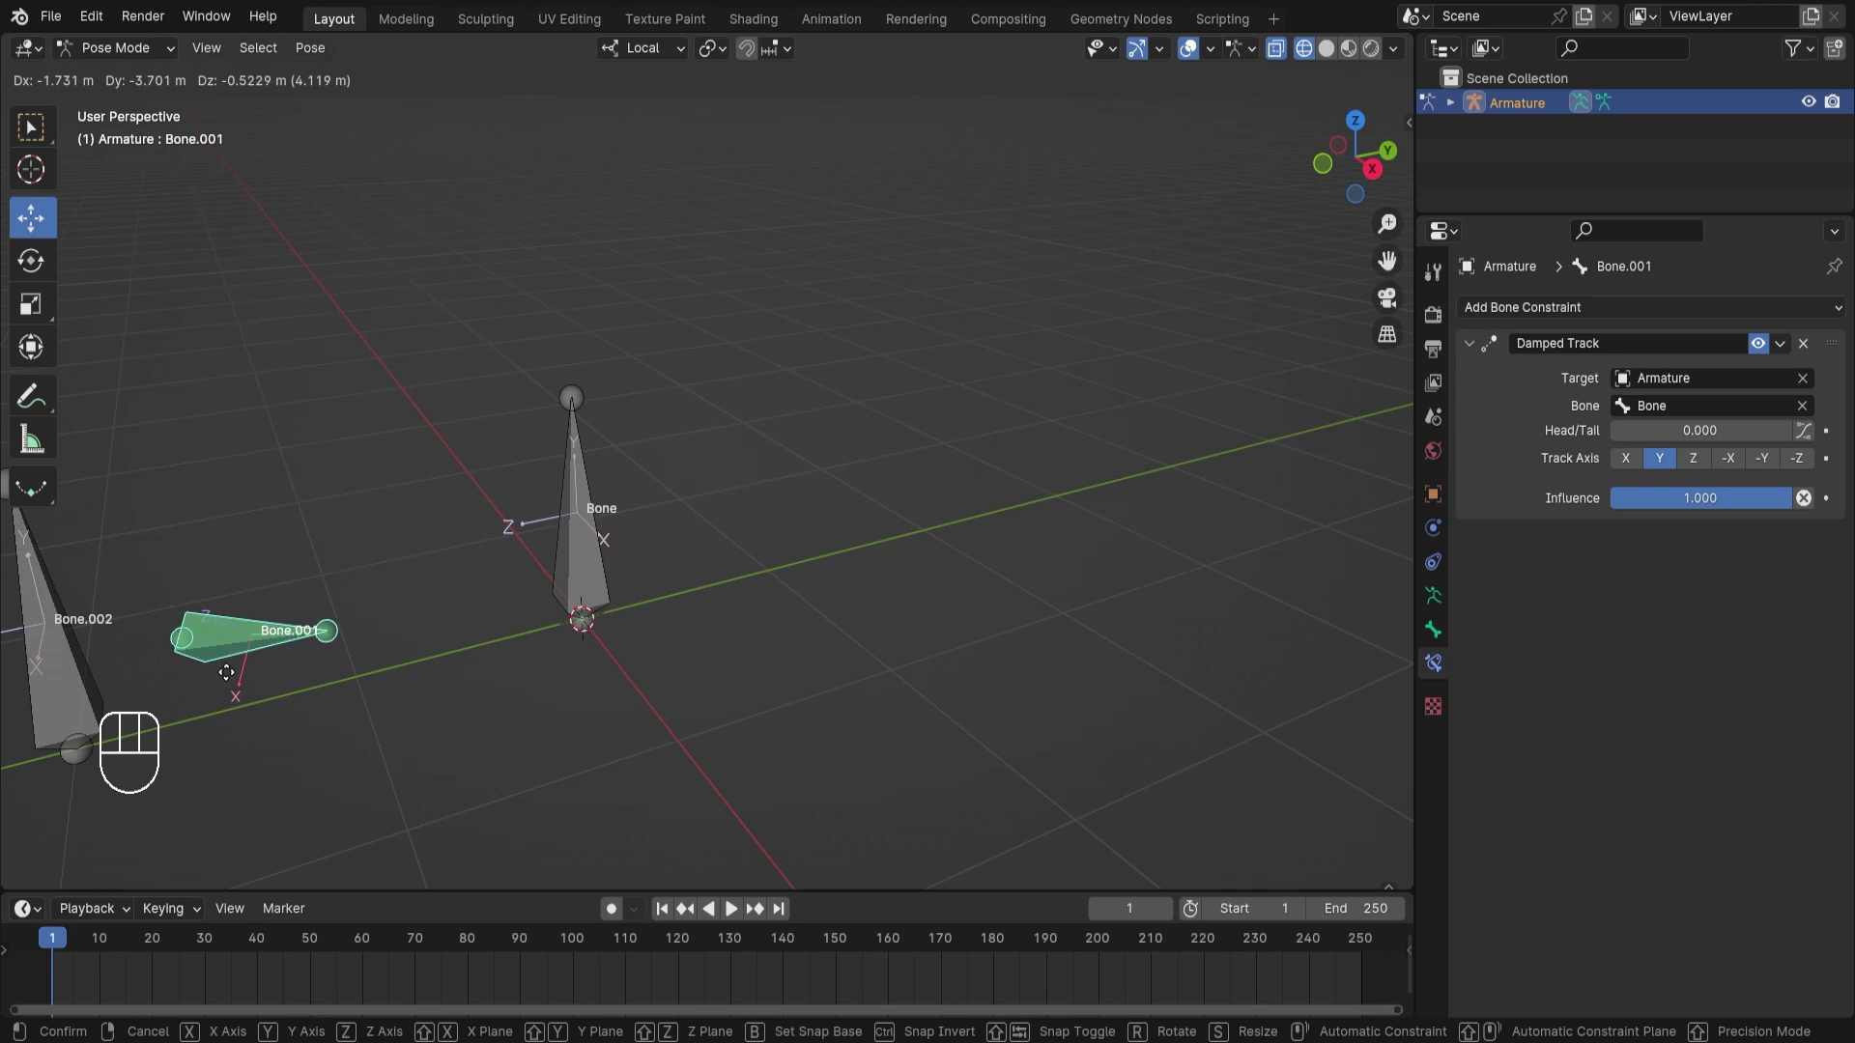
pyautogui.click(997, 483)
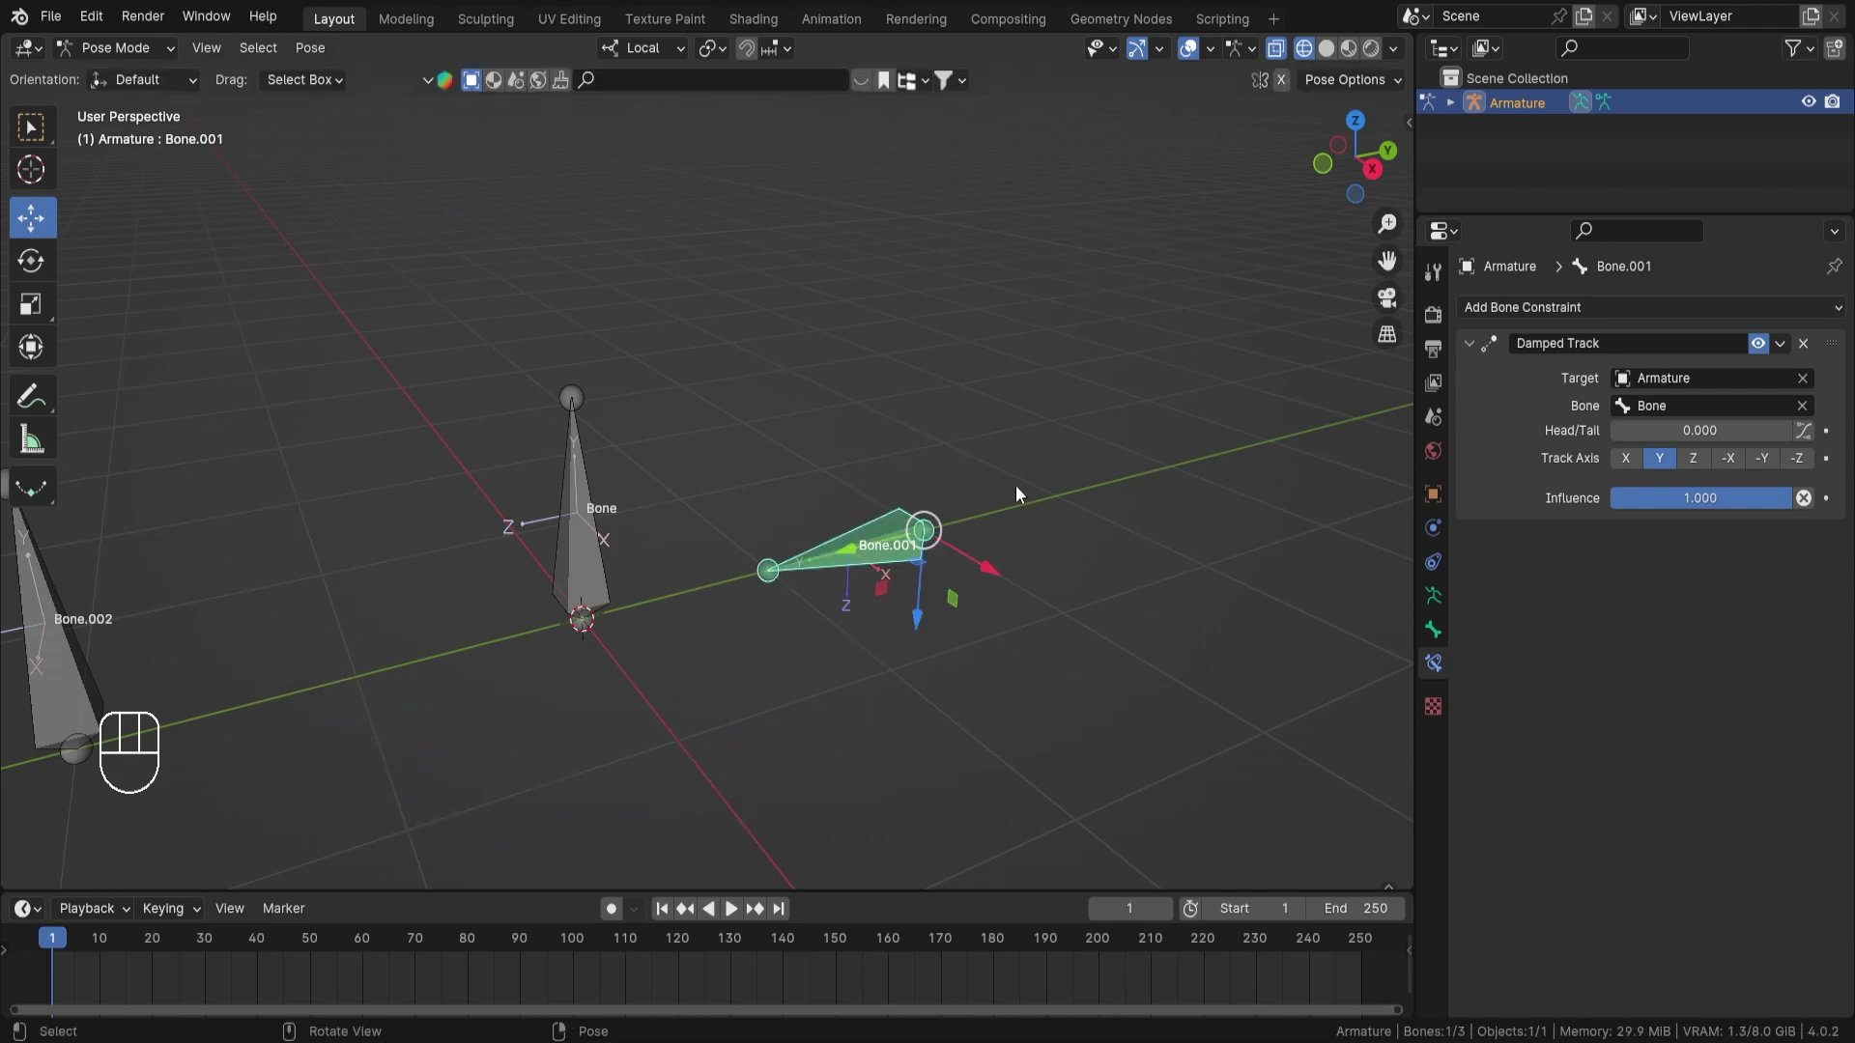
# Copy the Damped Track constraint from Bone.001 to Bone.002 with Copy Constraints to Selected Bones
pyautogui.scroll(-3, 1016, 485)
pyautogui.keyDown('shift'); pyautogui.moveTo(735, 479); pyautogui.dragTo(808, 456, button='middle'); pyautogui.keyUp('shift')
pyautogui.scroll(2, 692, 518)
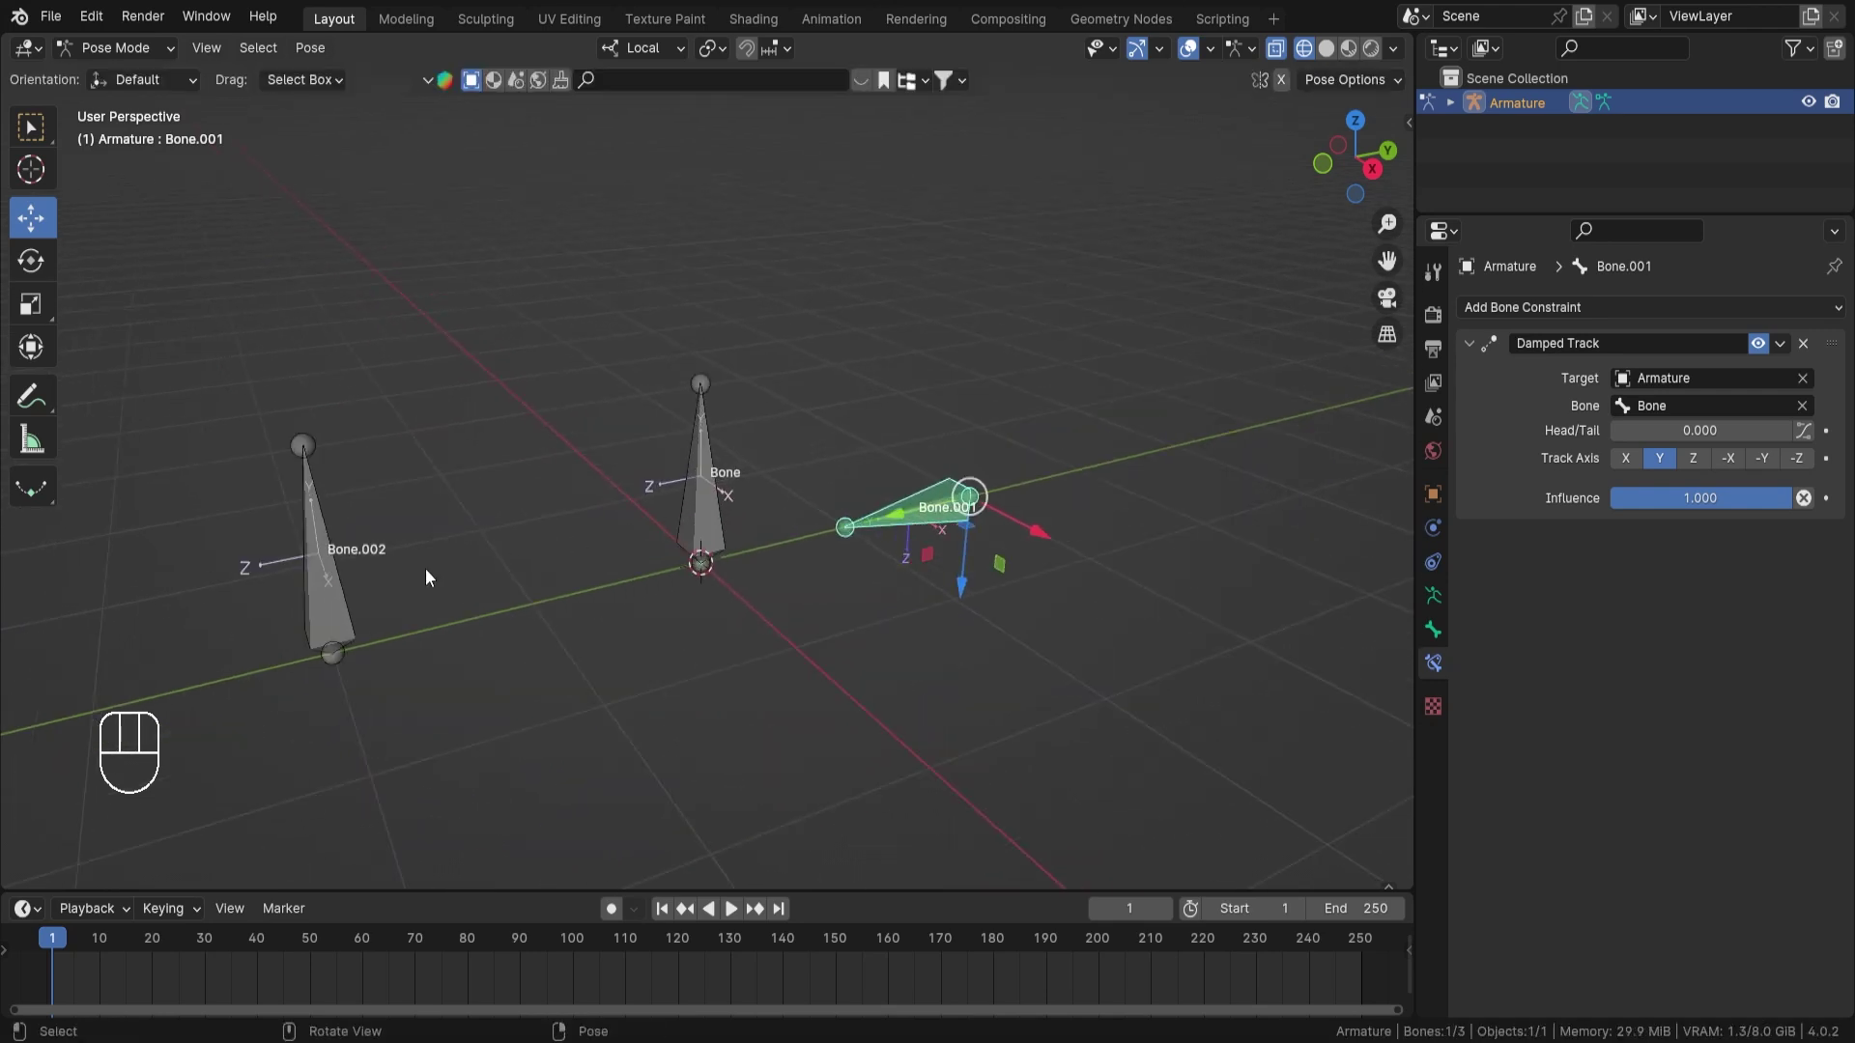
pyautogui.click(321, 610)
pyautogui.click(964, 515)
pyautogui.click(307, 594)
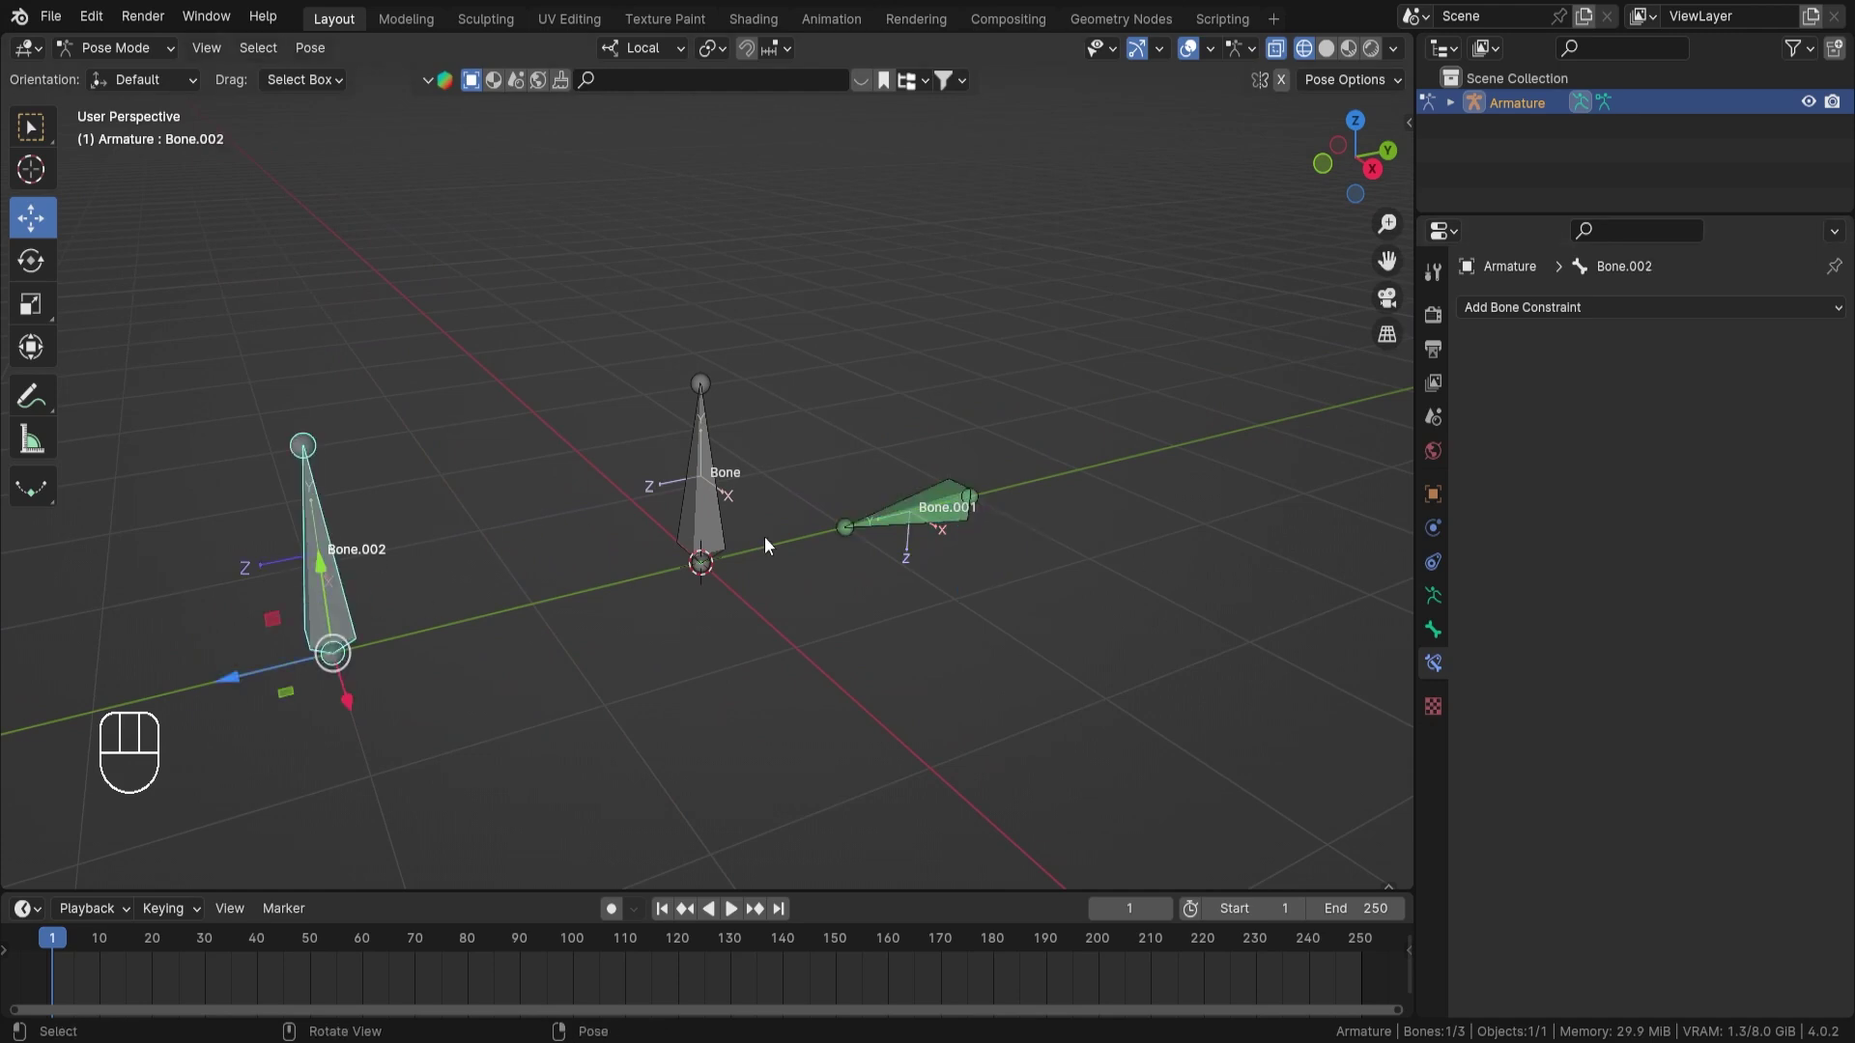
pyautogui.keyDown('shift'); pyautogui.click(942, 508); pyautogui.keyUp('shift')
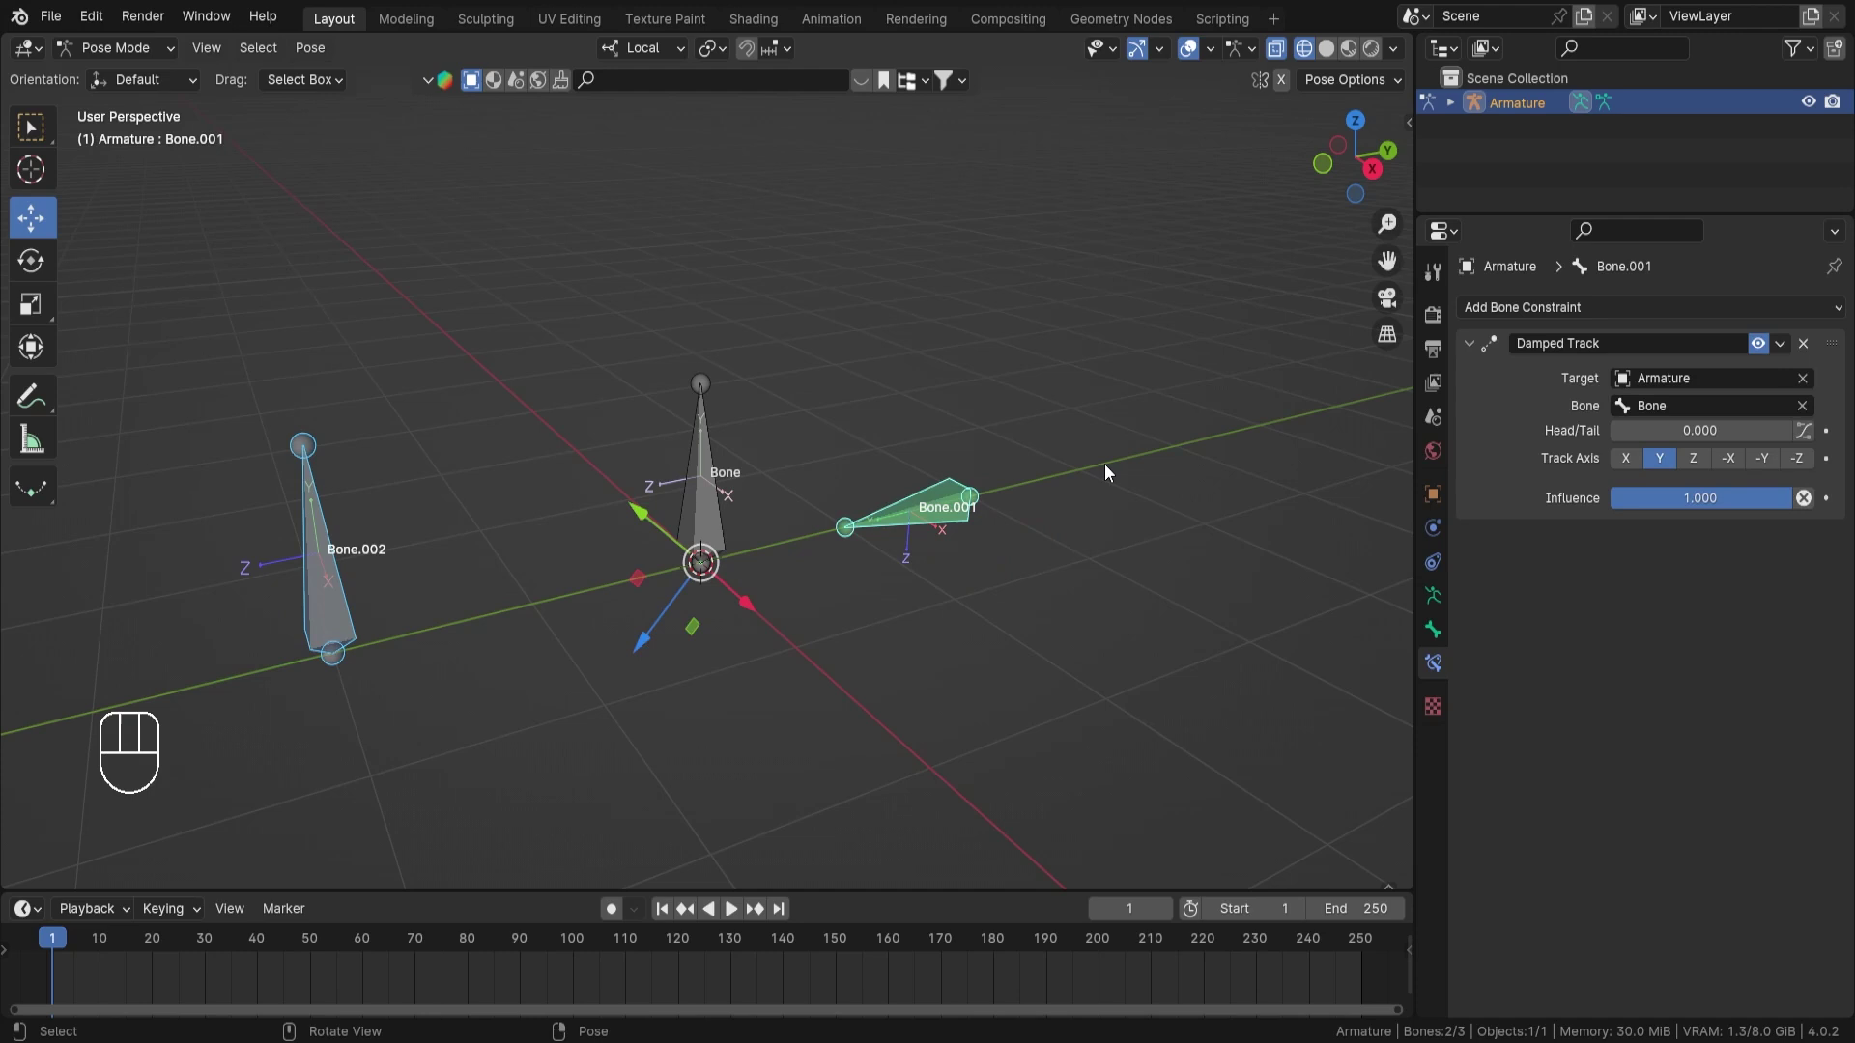
pyautogui.press('F3')
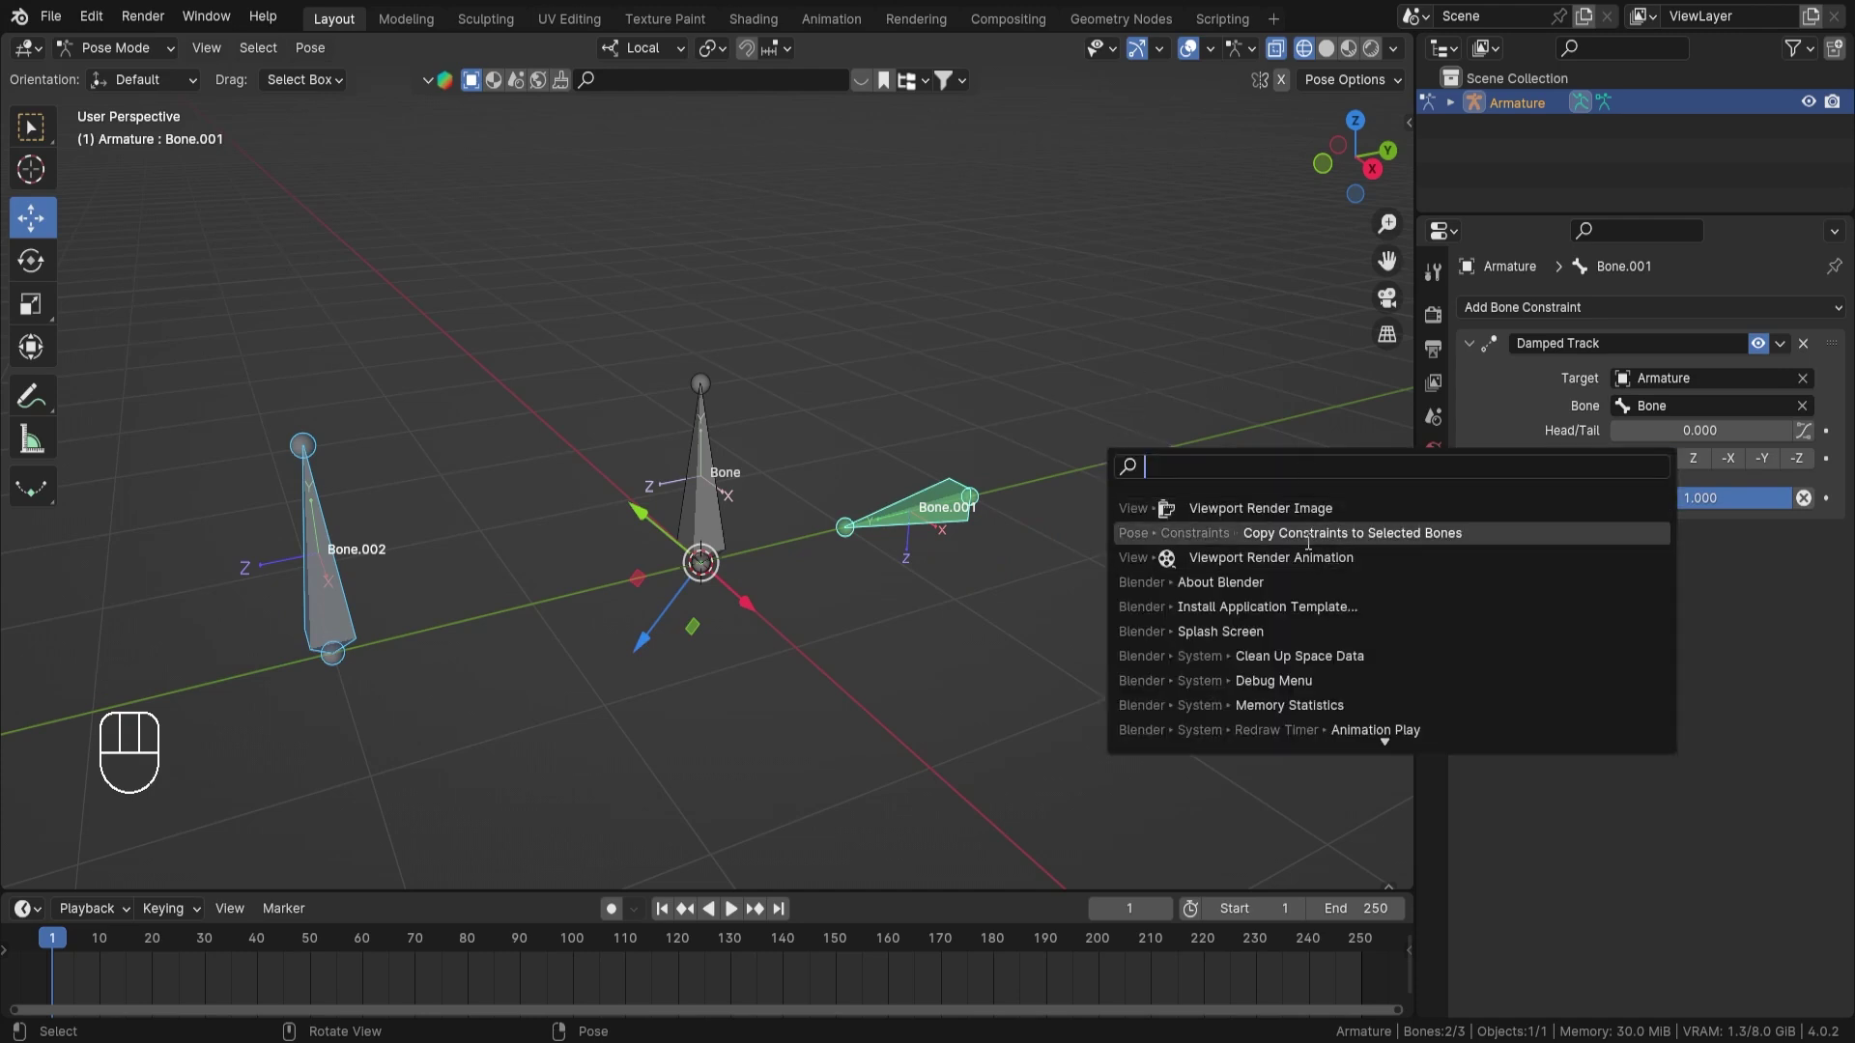
pyautogui.click(1404, 533)
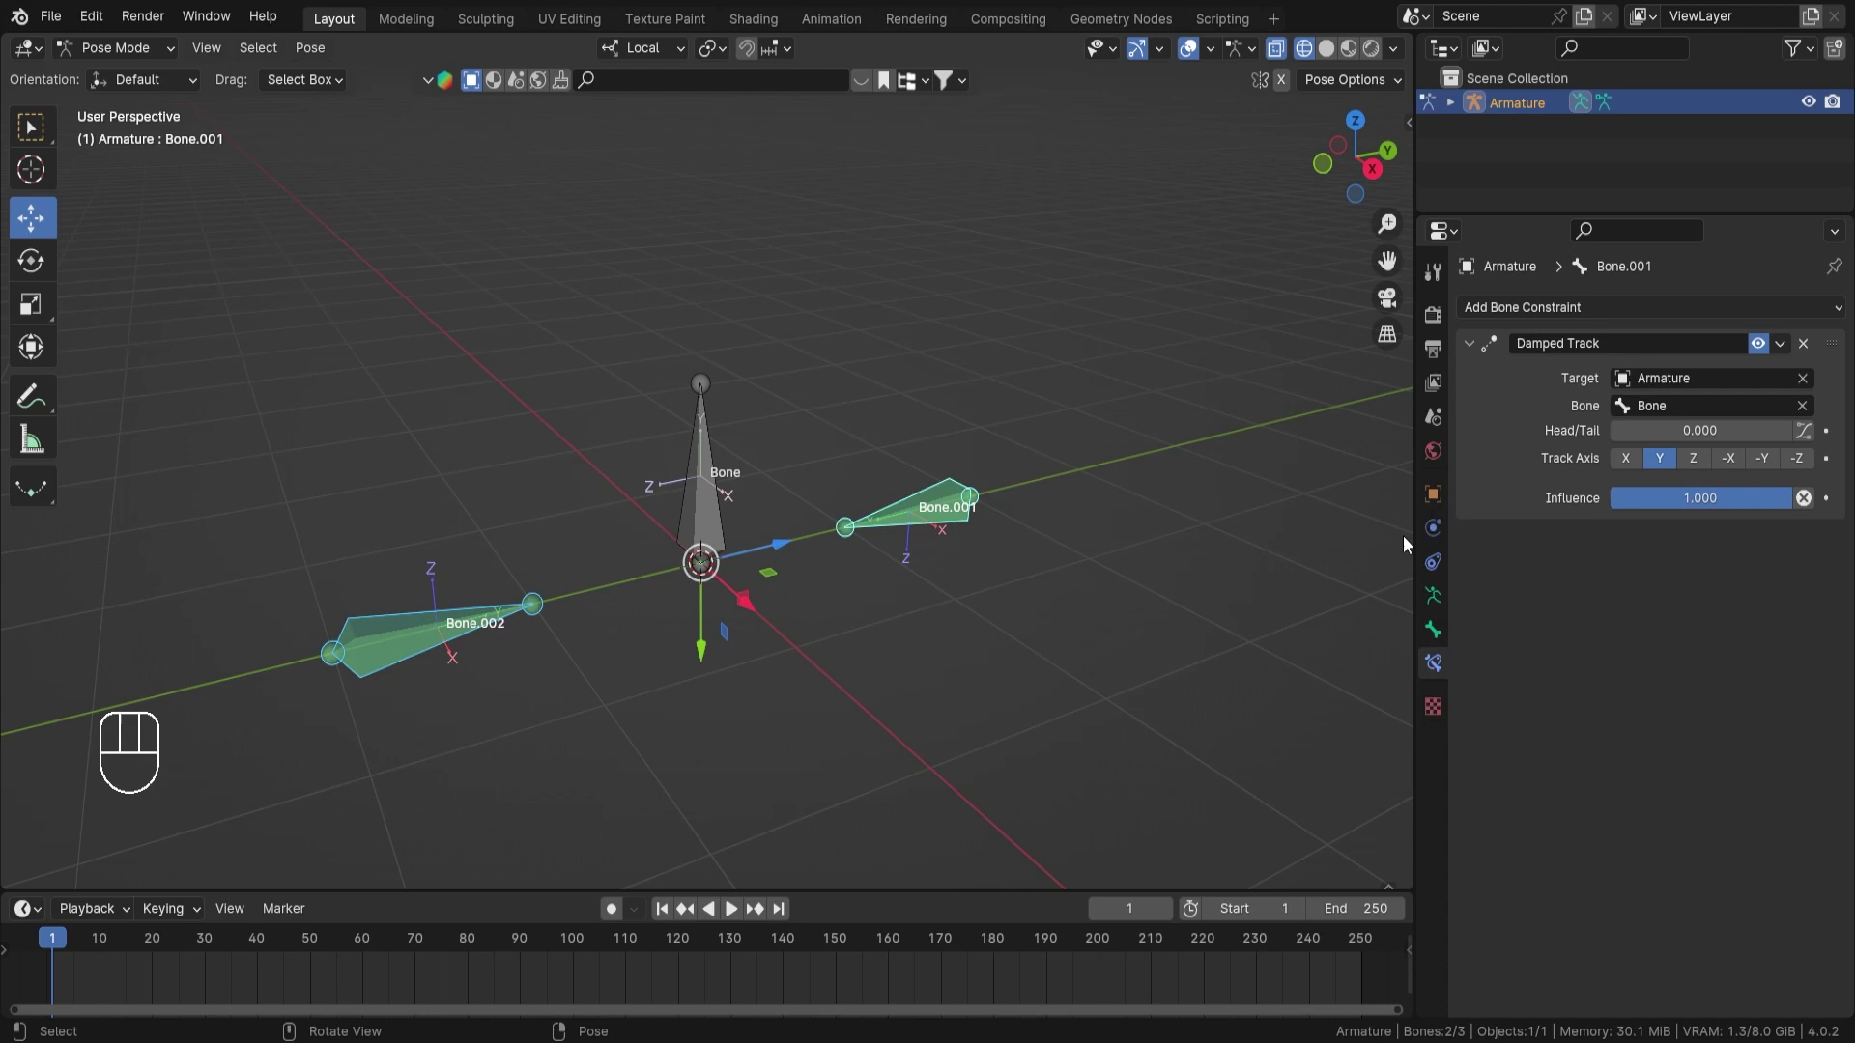
# Select Bone.002 and try moving it around the central bone to test the copied constraint, then cancel the move
pyautogui.click(437, 643)
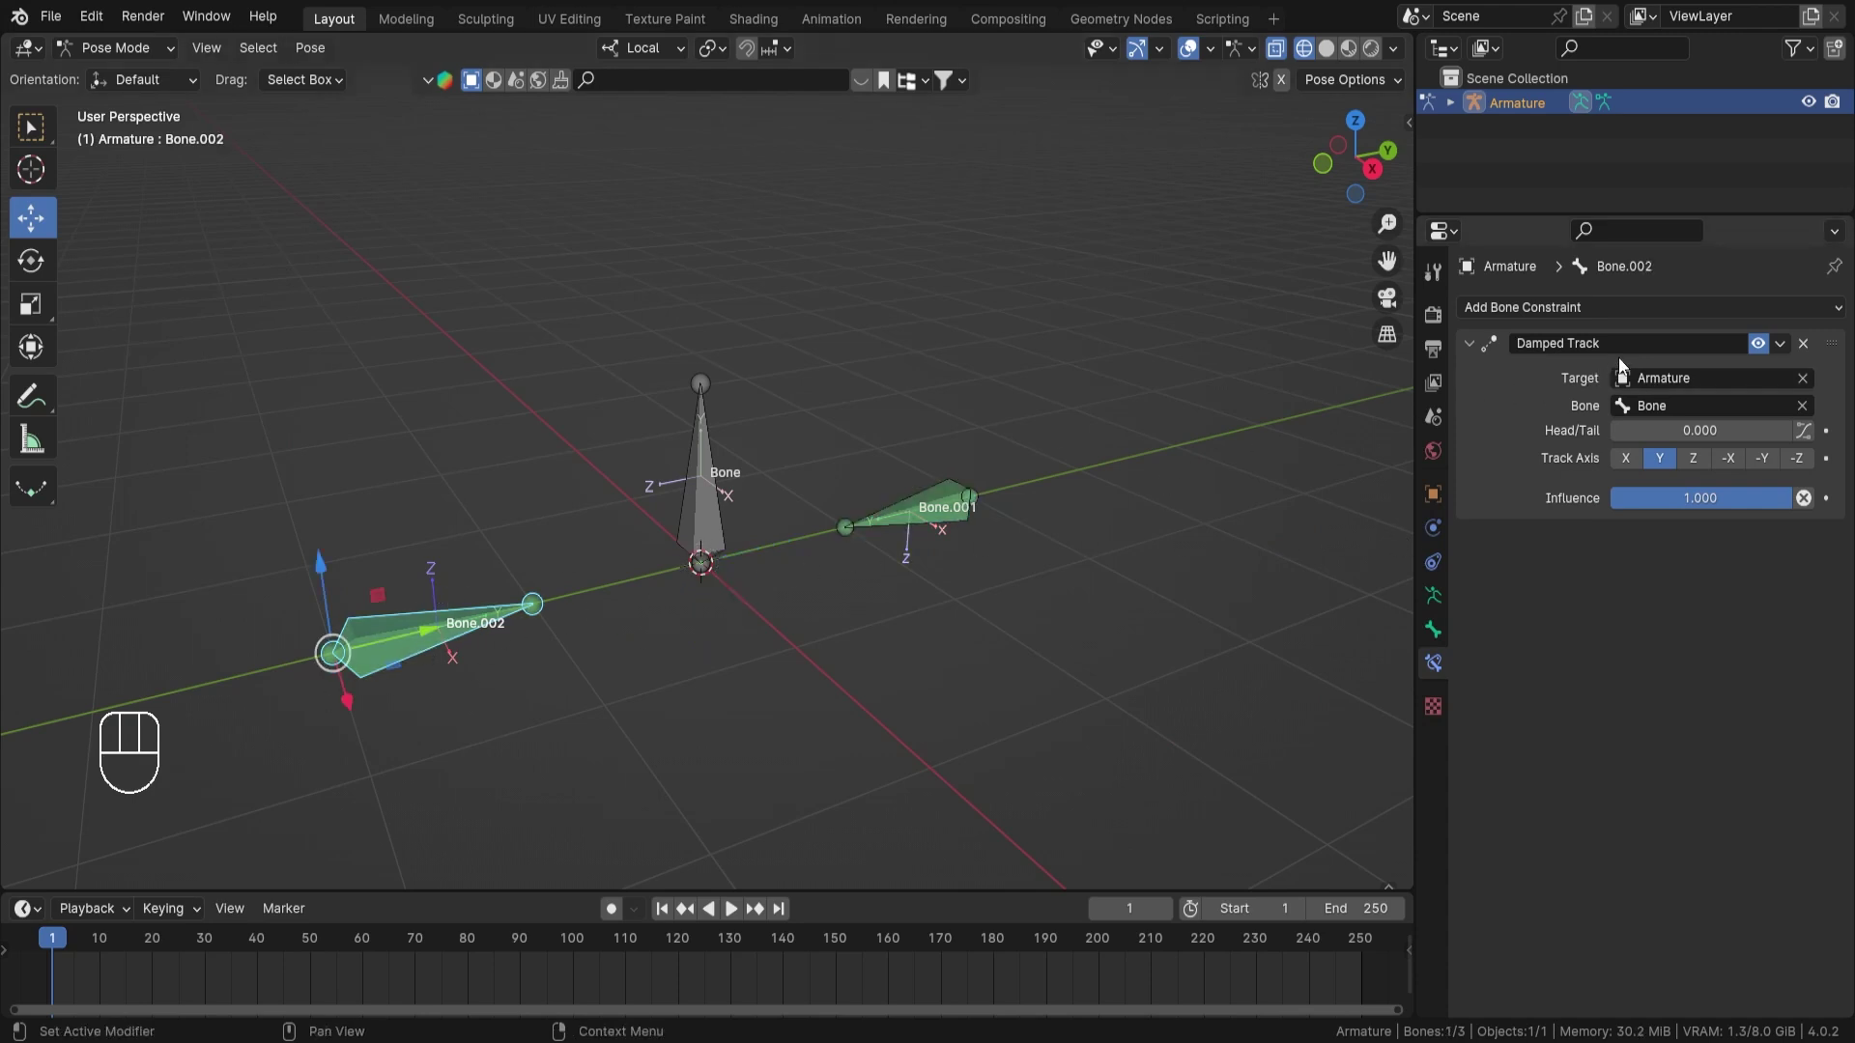
pyautogui.scroll(3, 826, 560)
pyautogui.moveTo(817, 558); pyautogui.dragTo(779, 506, button='middle')
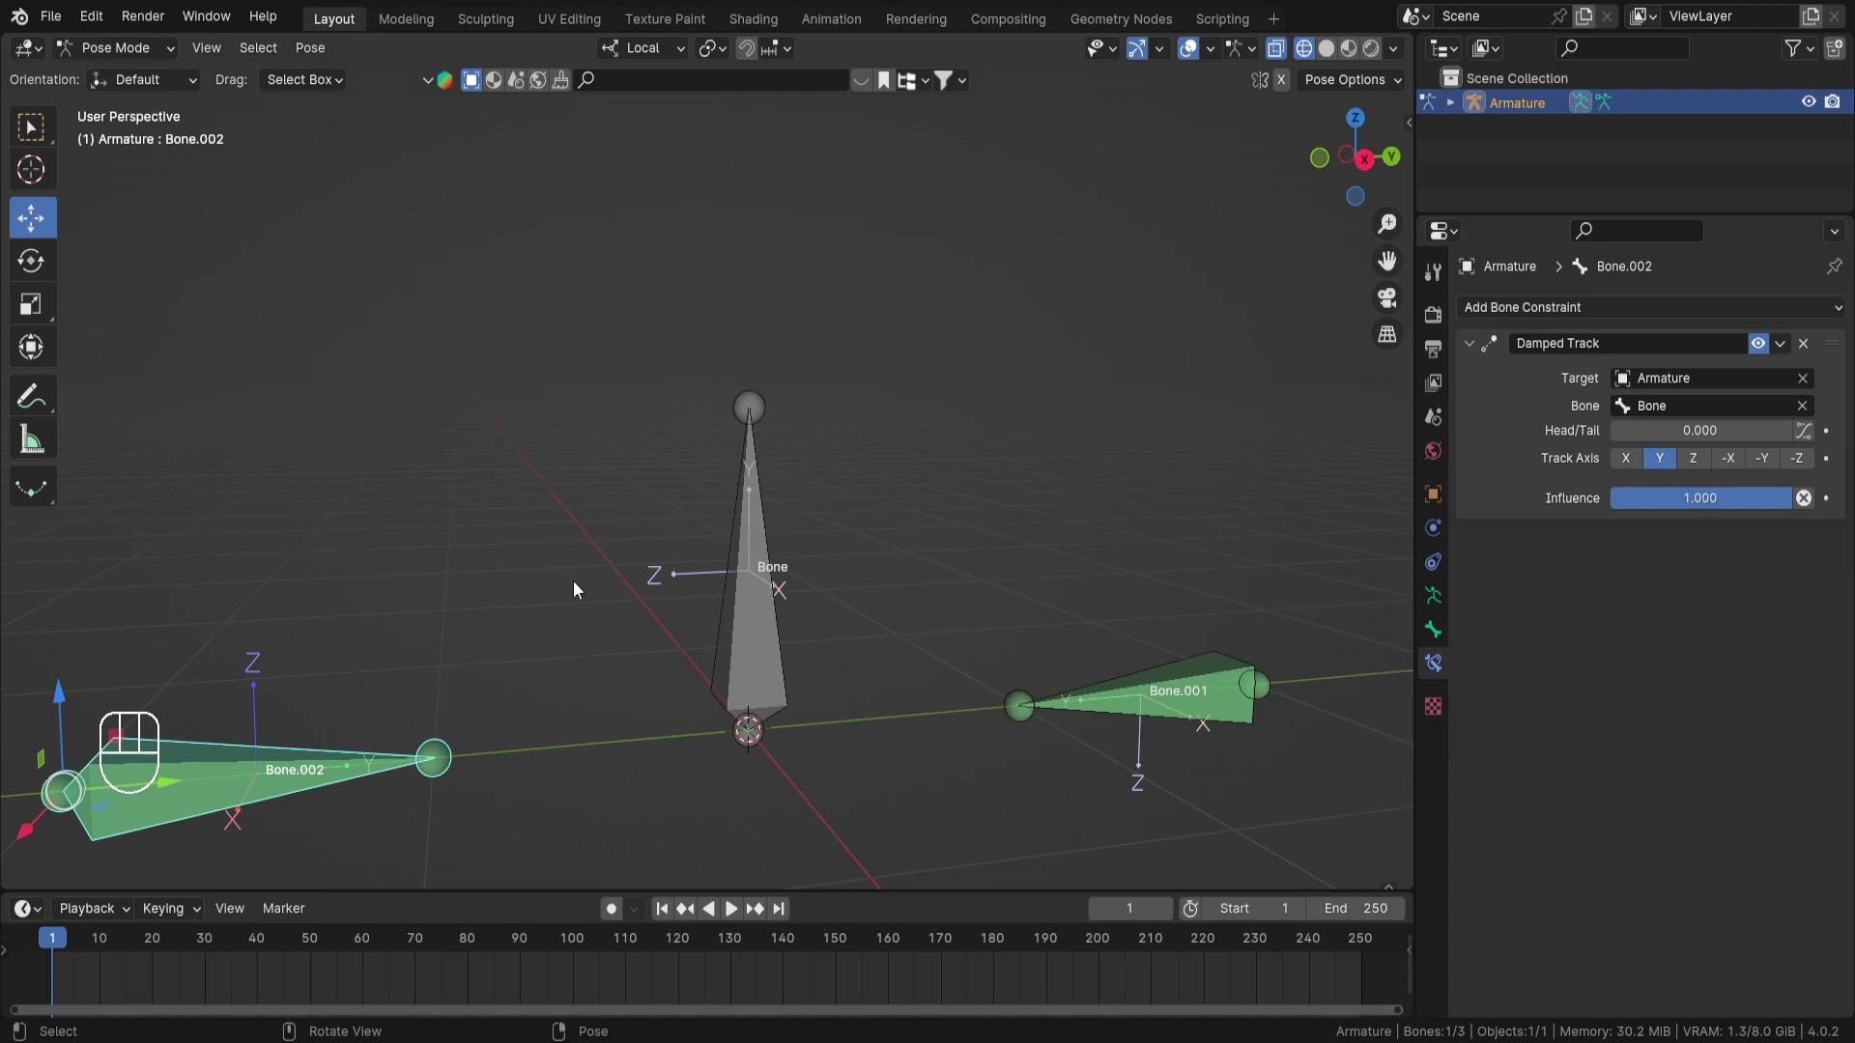
pyautogui.scroll(-3, 570, 583)
pyautogui.press('g')
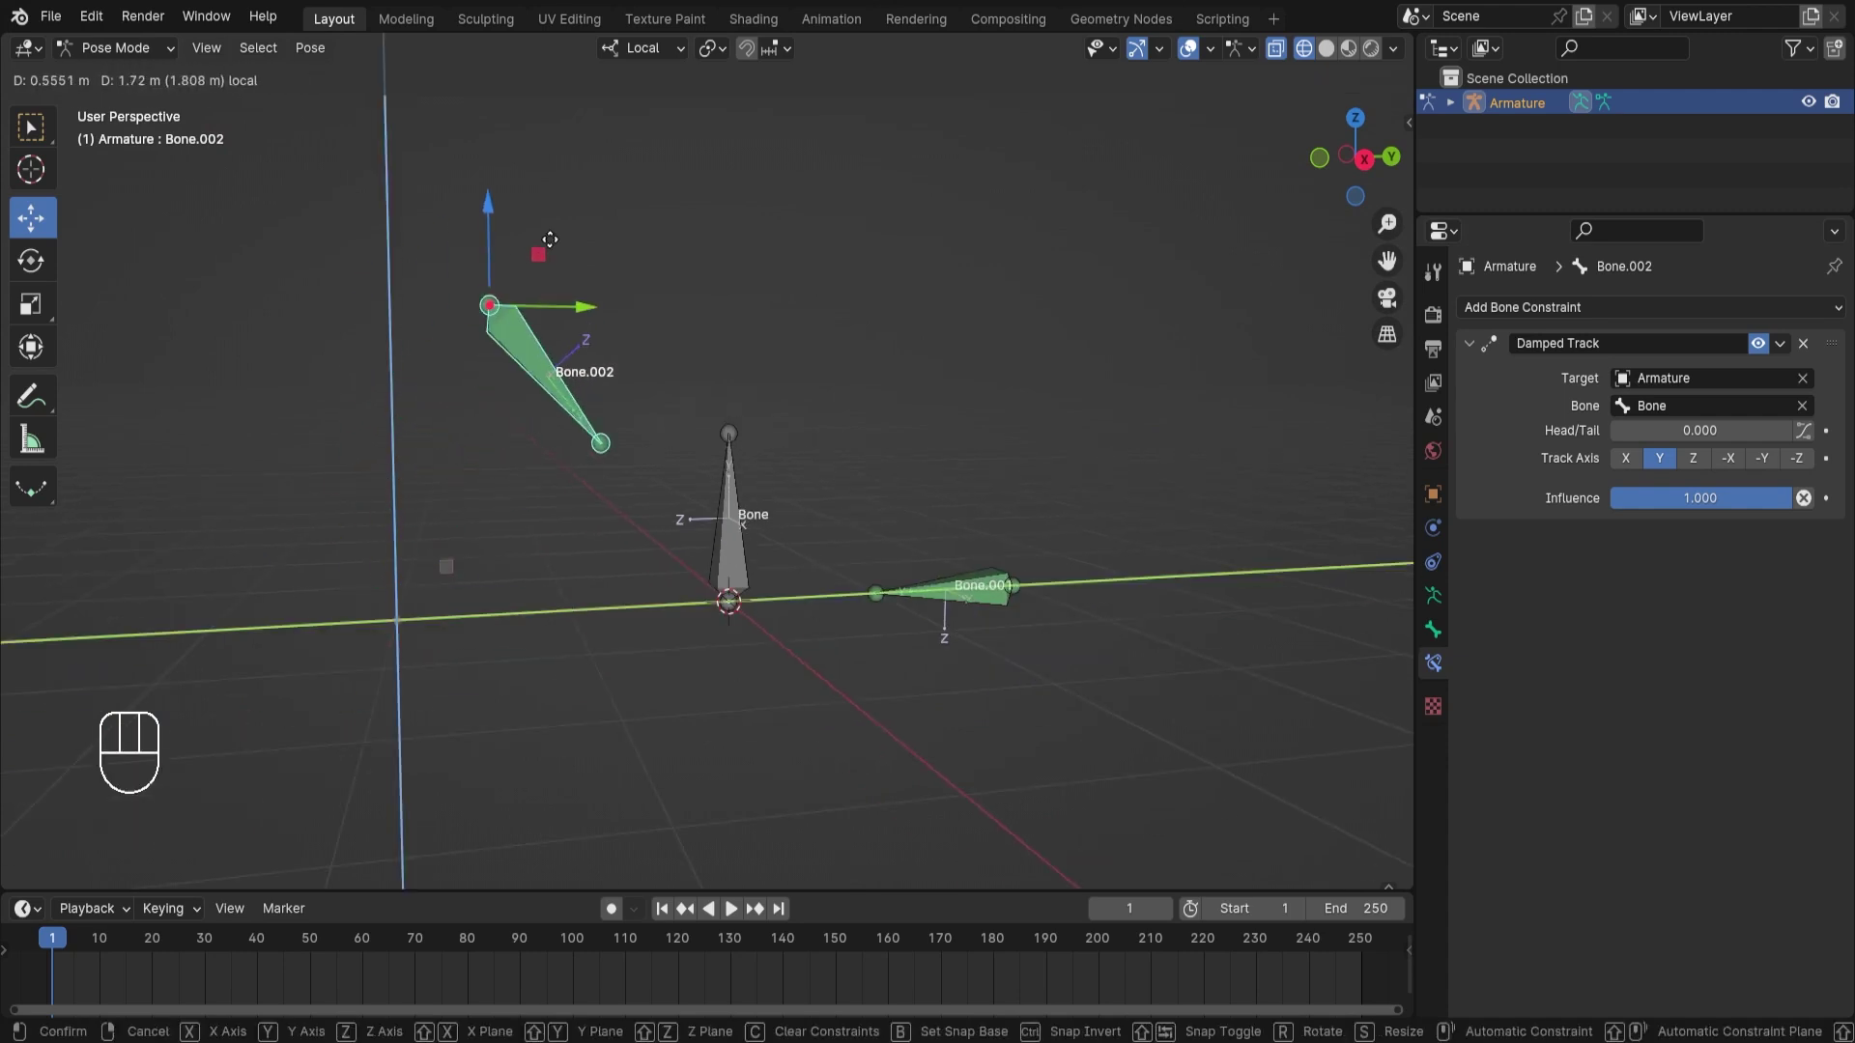
pyautogui.rightClick(976, 320)
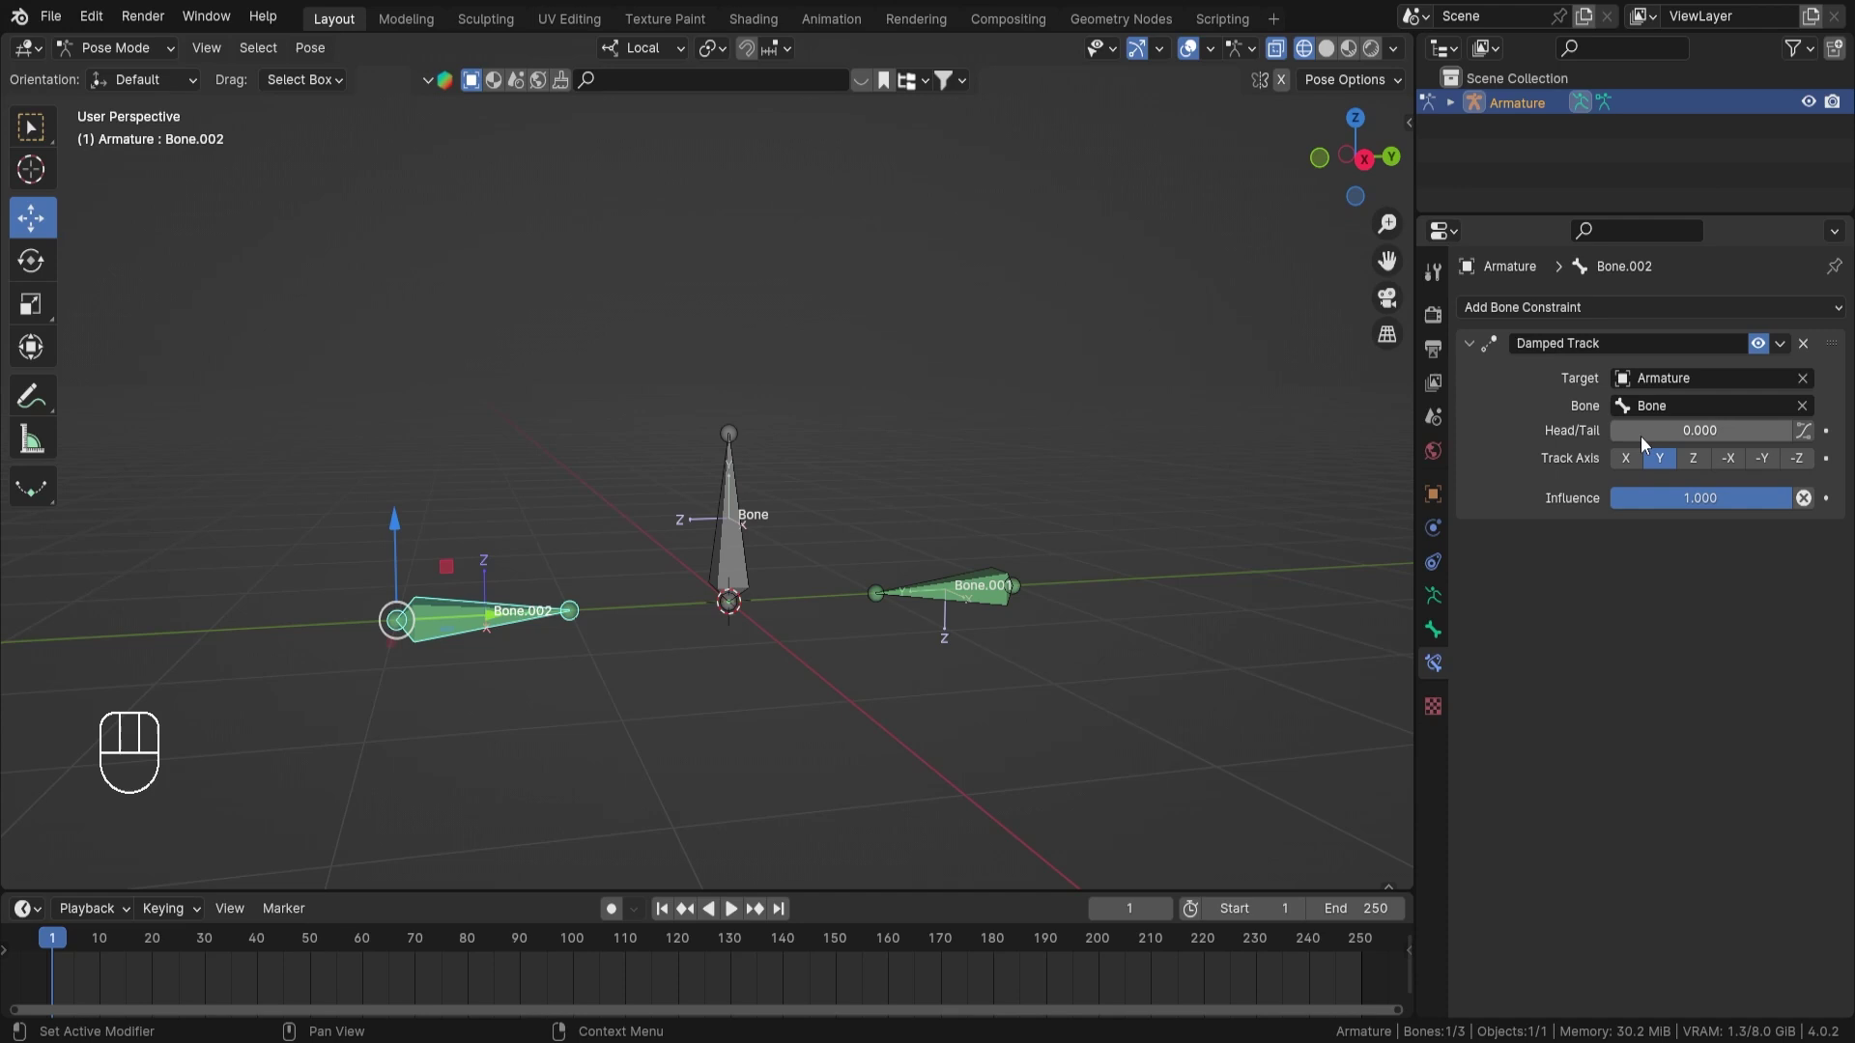
# Set the Head/Tail value of Bone.002's Damped Track constraint to 1.000
pyautogui.moveTo(634, 637); pyautogui.dragTo(921, 526, button='middle')
pyautogui.click(1026, 605)
pyautogui.keyDown('shift'); pyautogui.moveTo(1247, 710); pyautogui.dragTo(1016, 427, button='middle'); pyautogui.keyUp('shift')
pyautogui.keyDown('shift'); pyautogui.moveTo(726, 519); pyautogui.dragTo(1163, 712, button='middle'); pyautogui.keyUp('shift')
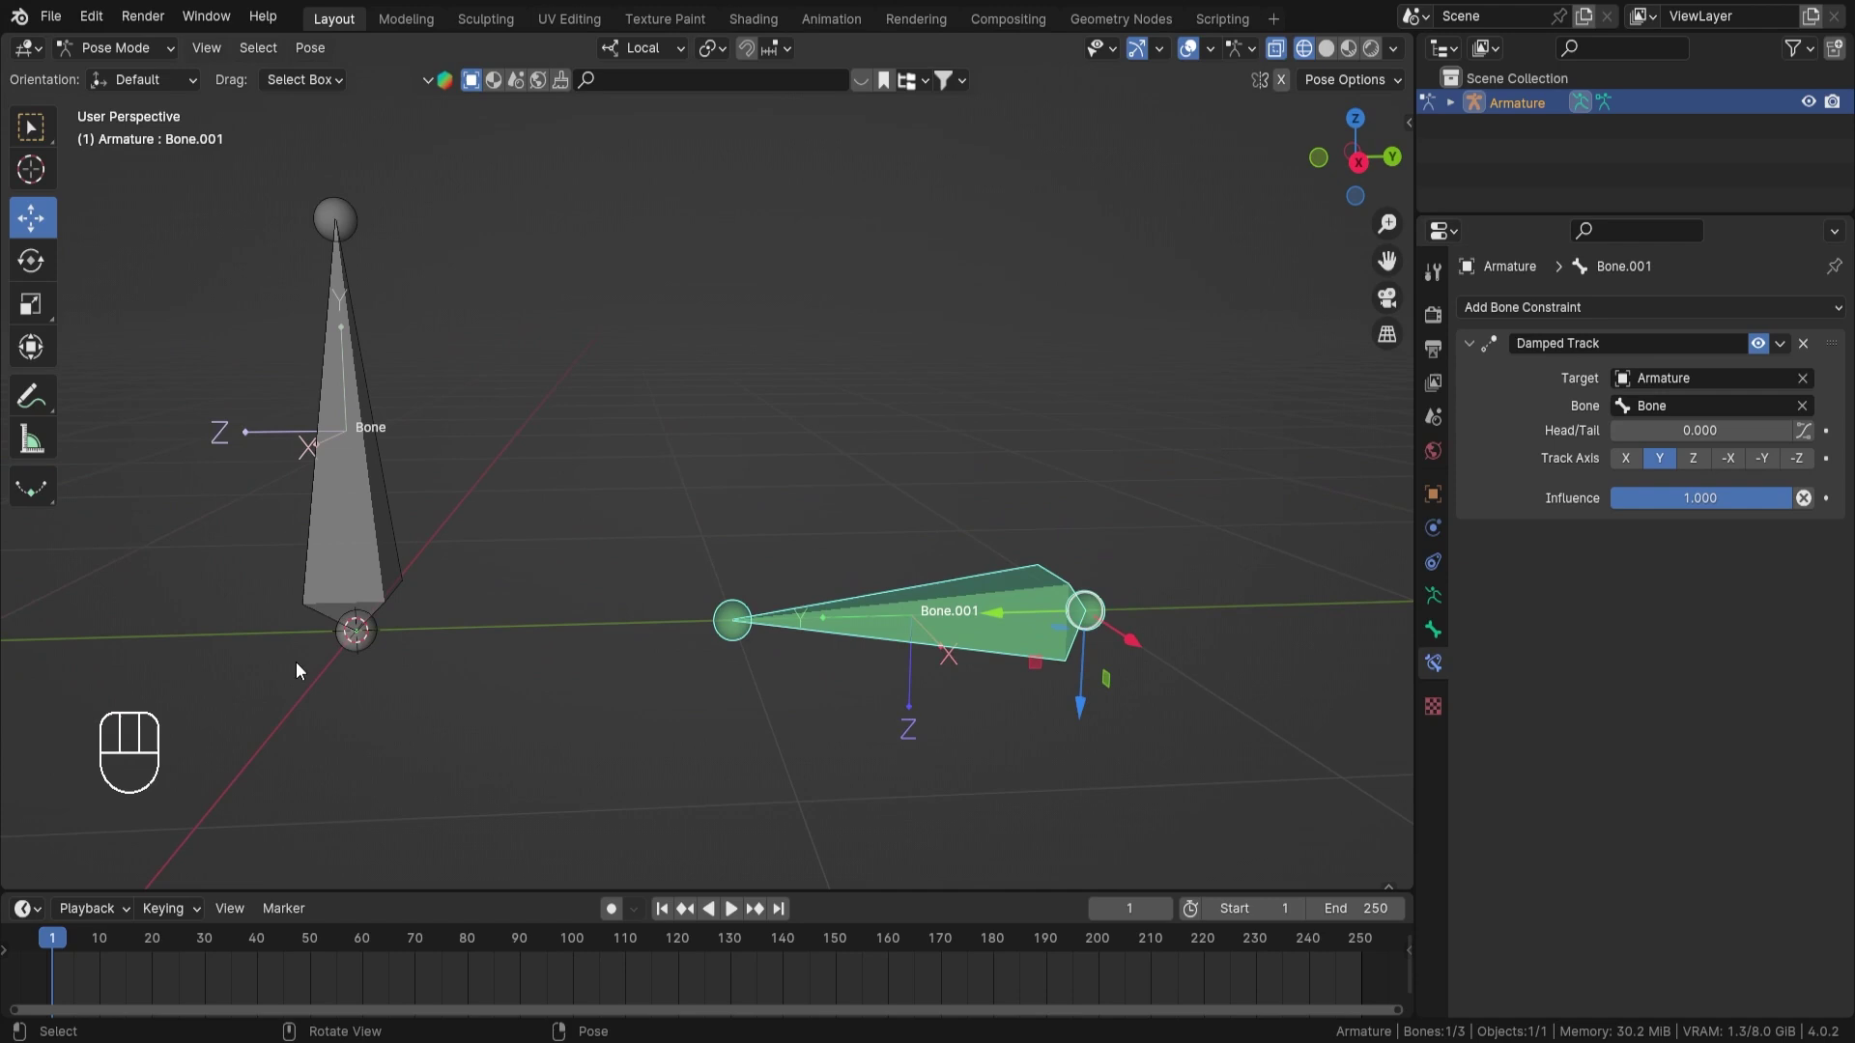
pyautogui.scroll(-4, 809, 489)
pyautogui.keyDown('shift'); pyautogui.moveTo(502, 384); pyautogui.dragTo(837, 409, button='middle'); pyautogui.keyUp('shift')
pyautogui.scroll(2, 837, 409)
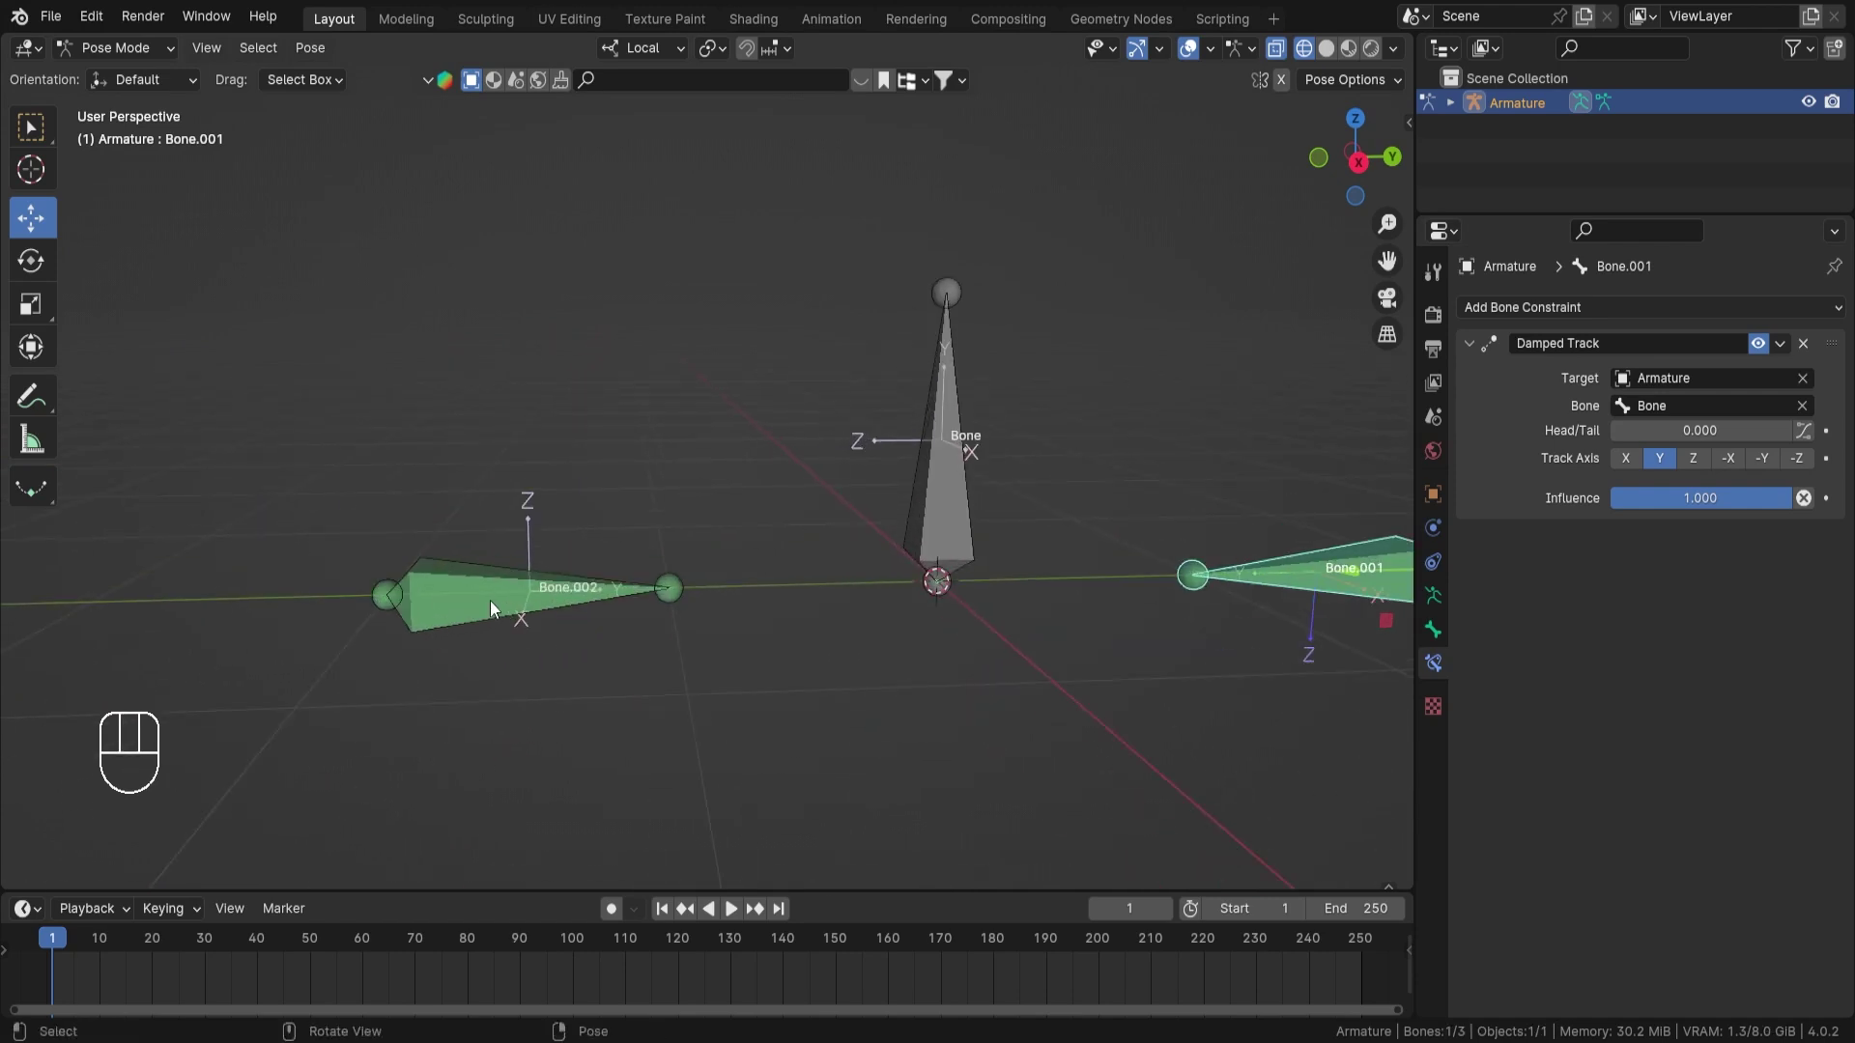
pyautogui.click(490, 604)
pyautogui.moveTo(1648, 429); pyautogui.dragTo(1739, 429)
# Try moving Bone.002 around the central bone to test how it tracks the tail, restoring its original position
pyautogui.click(959, 296)
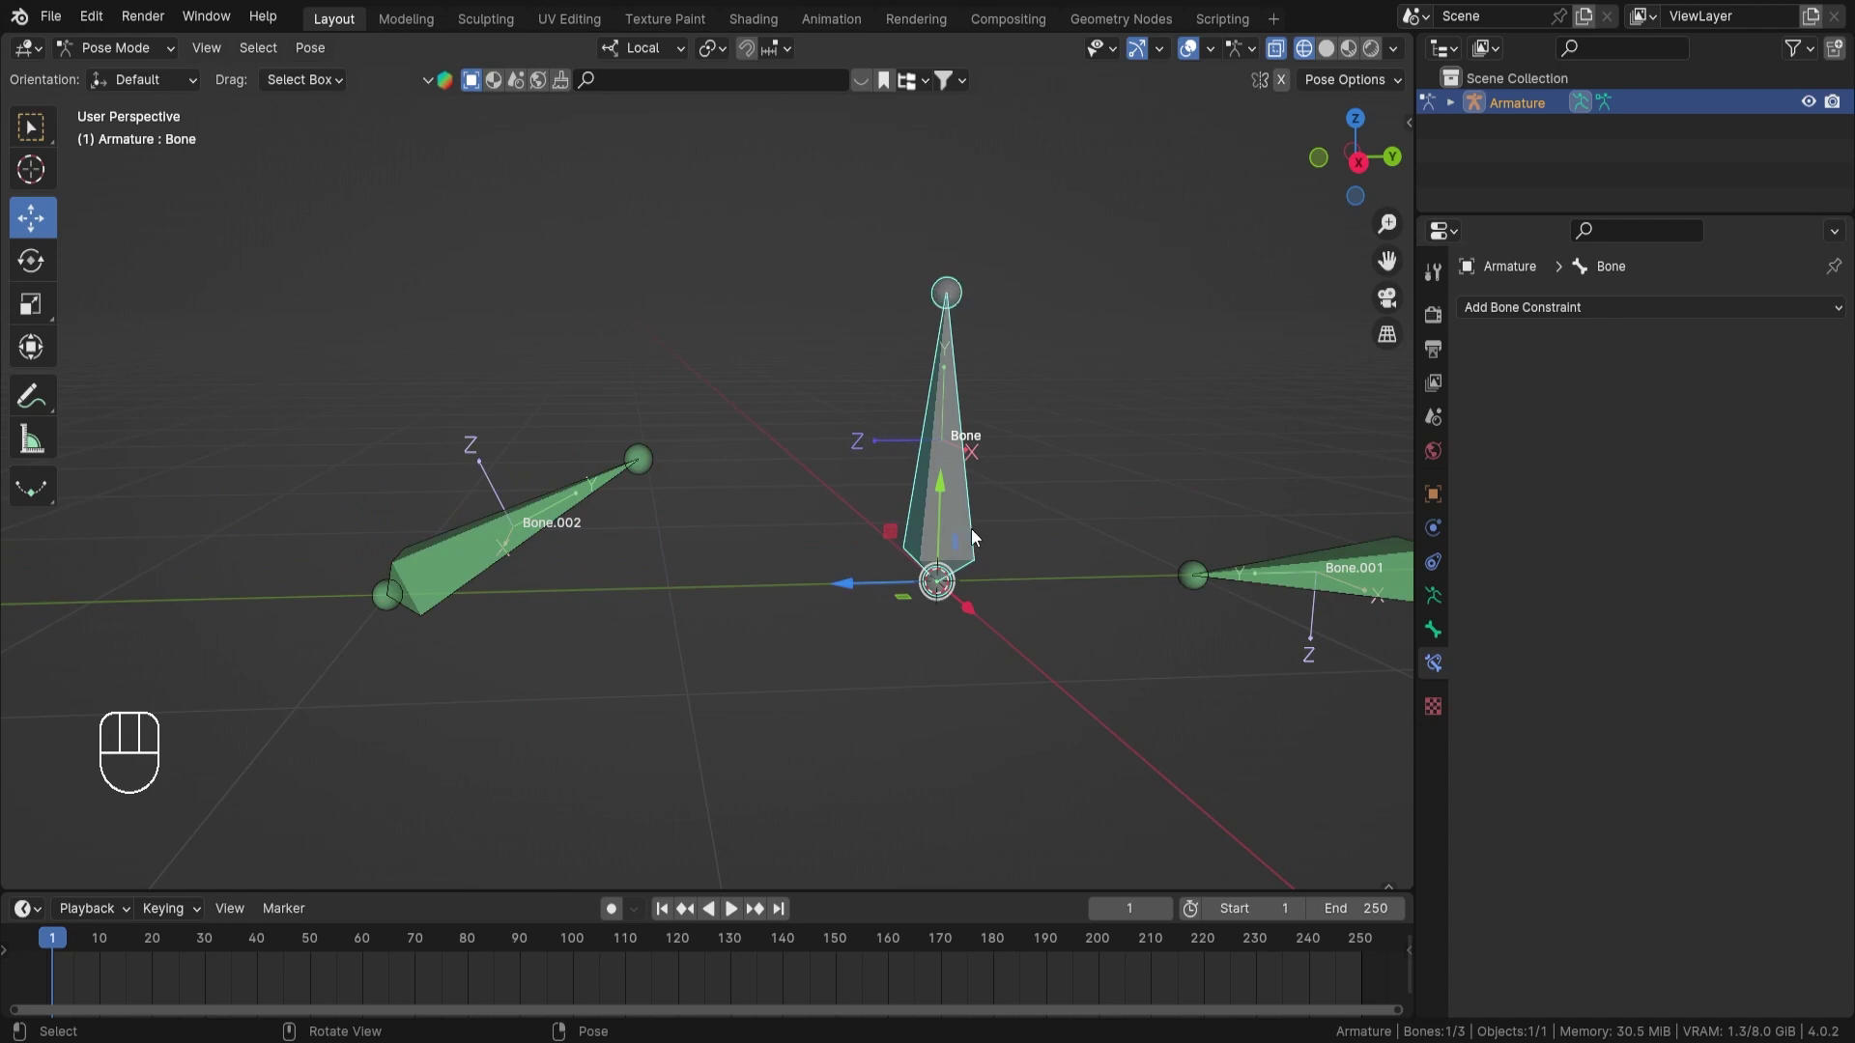
pyautogui.keyDown('shift'); pyautogui.moveTo(971, 530); pyautogui.dragTo(800, 489, button='middle'); pyautogui.keyUp('shift')
pyautogui.scroll(3, 640, 649)
pyautogui.keyDown('shift'); pyautogui.moveTo(640, 649); pyautogui.dragTo(835, 759, button='middle'); pyautogui.keyUp('shift')
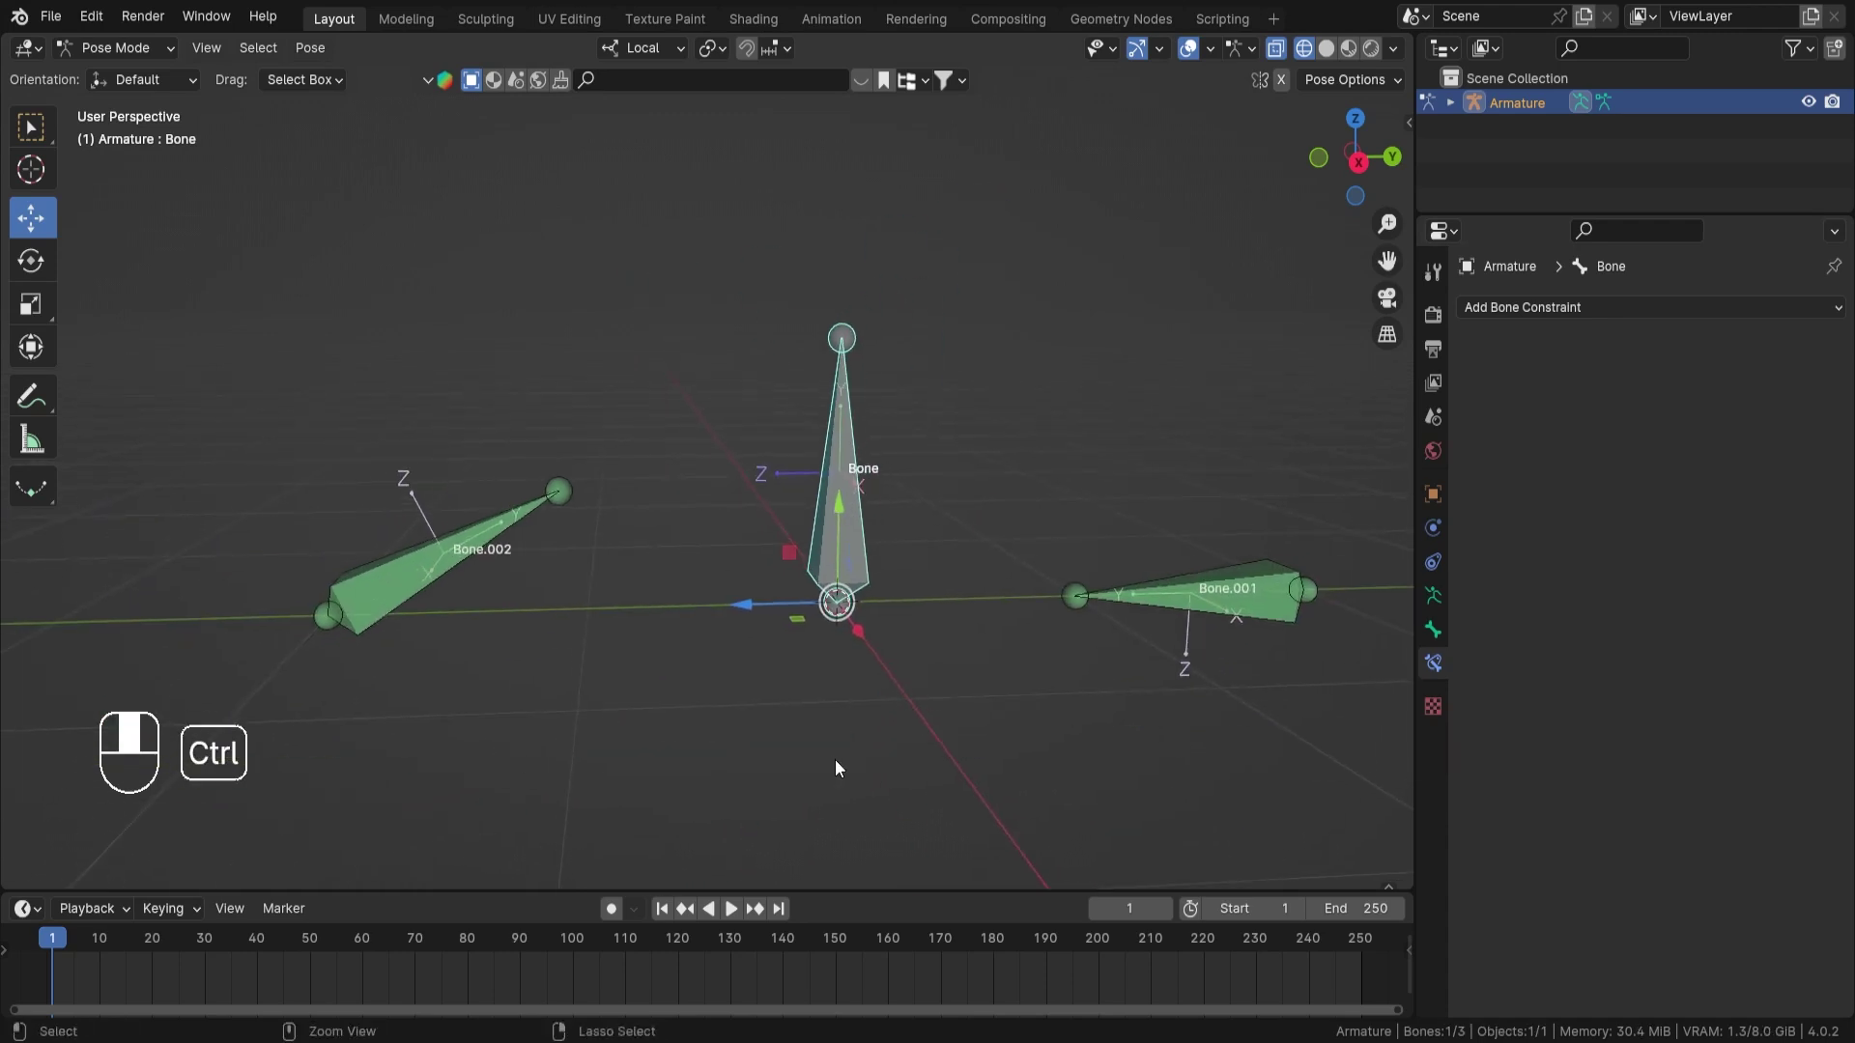
pyautogui.keyDown('shift'); pyautogui.moveTo(924, 574); pyautogui.dragTo(821, 436, button='middle'); pyautogui.keyUp('shift')
pyautogui.click(327, 570)
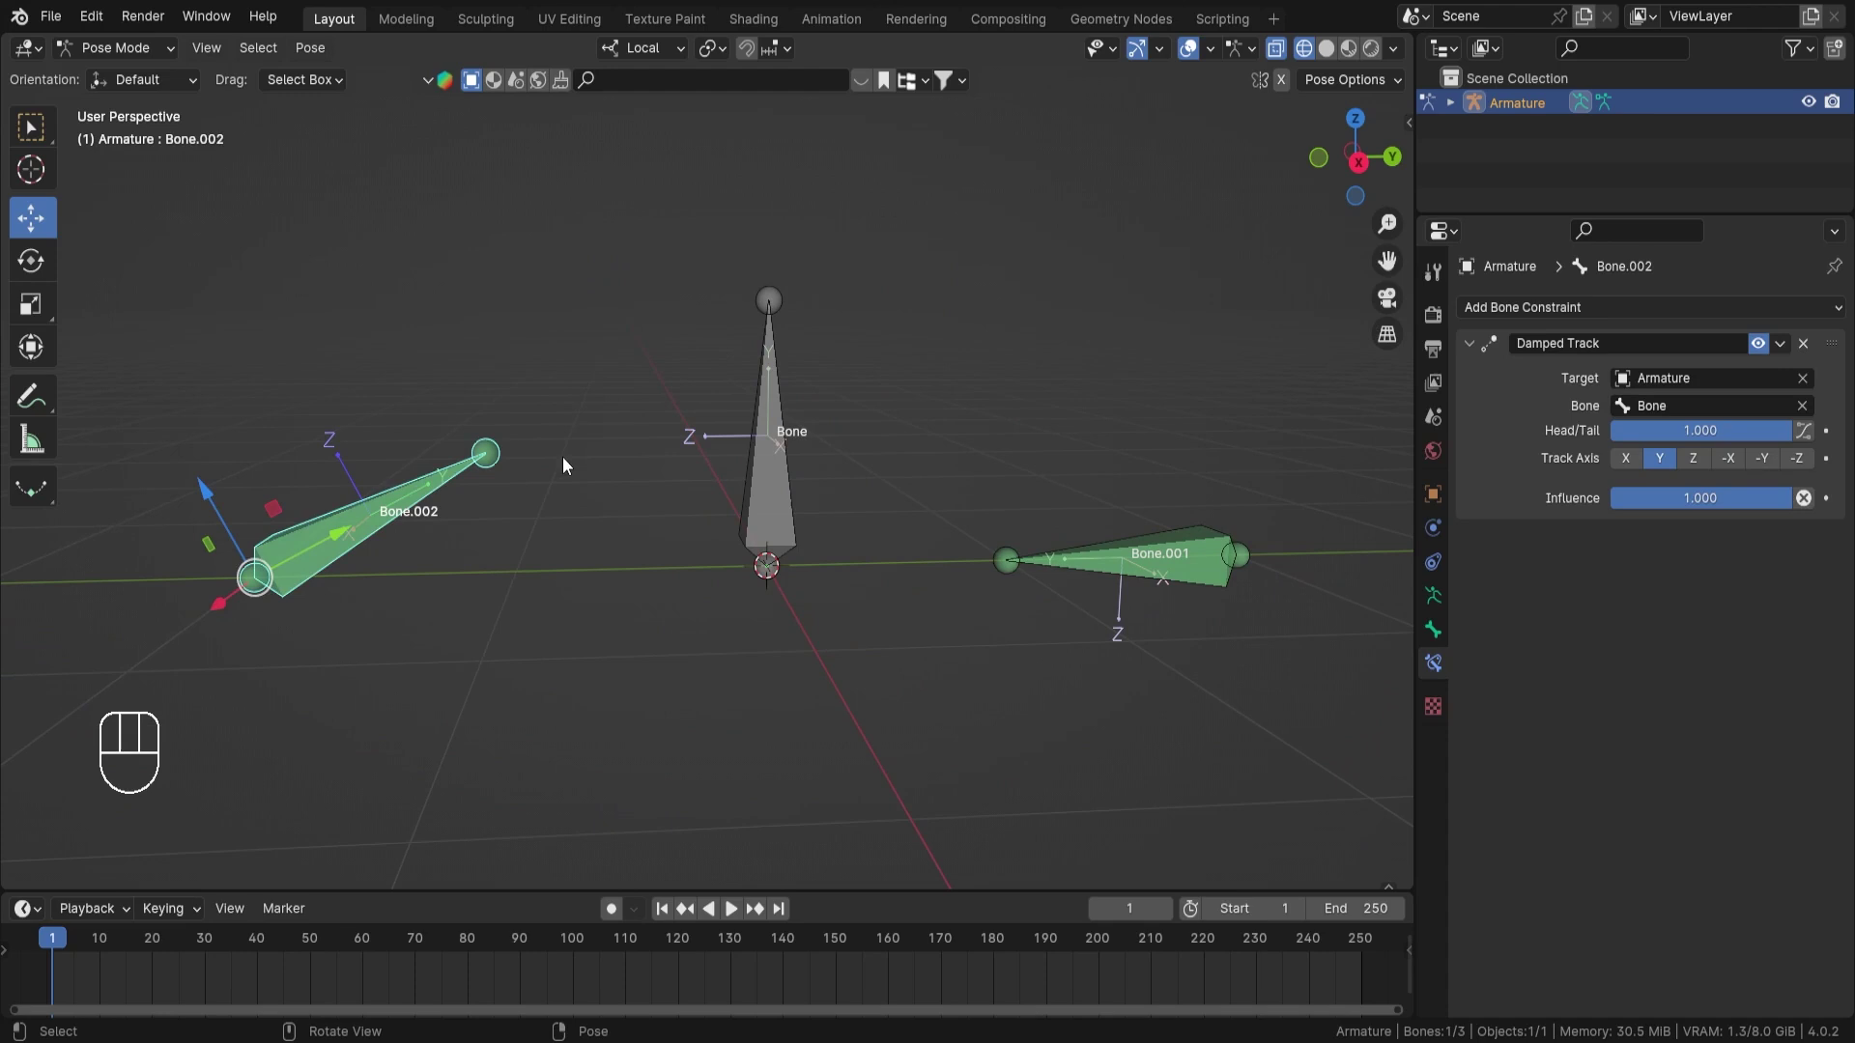
pyautogui.scroll(-1, 563, 456)
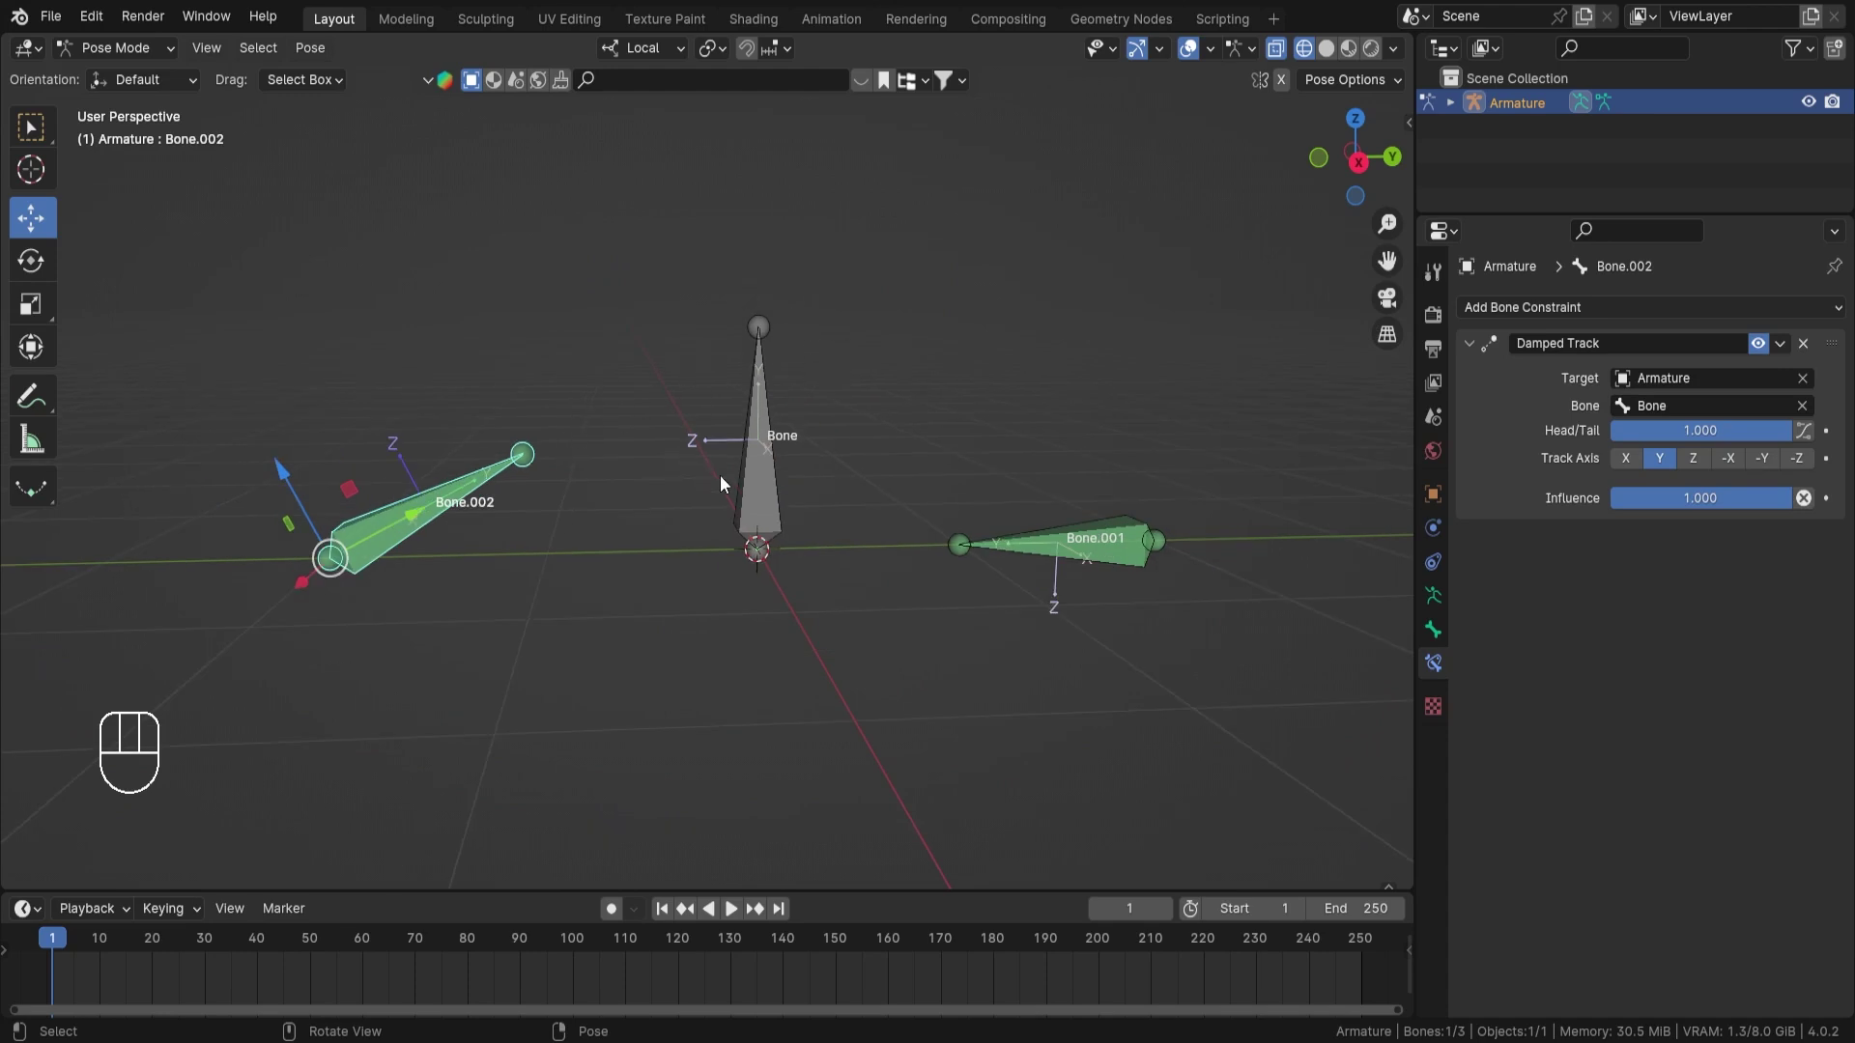
pyautogui.press('g')
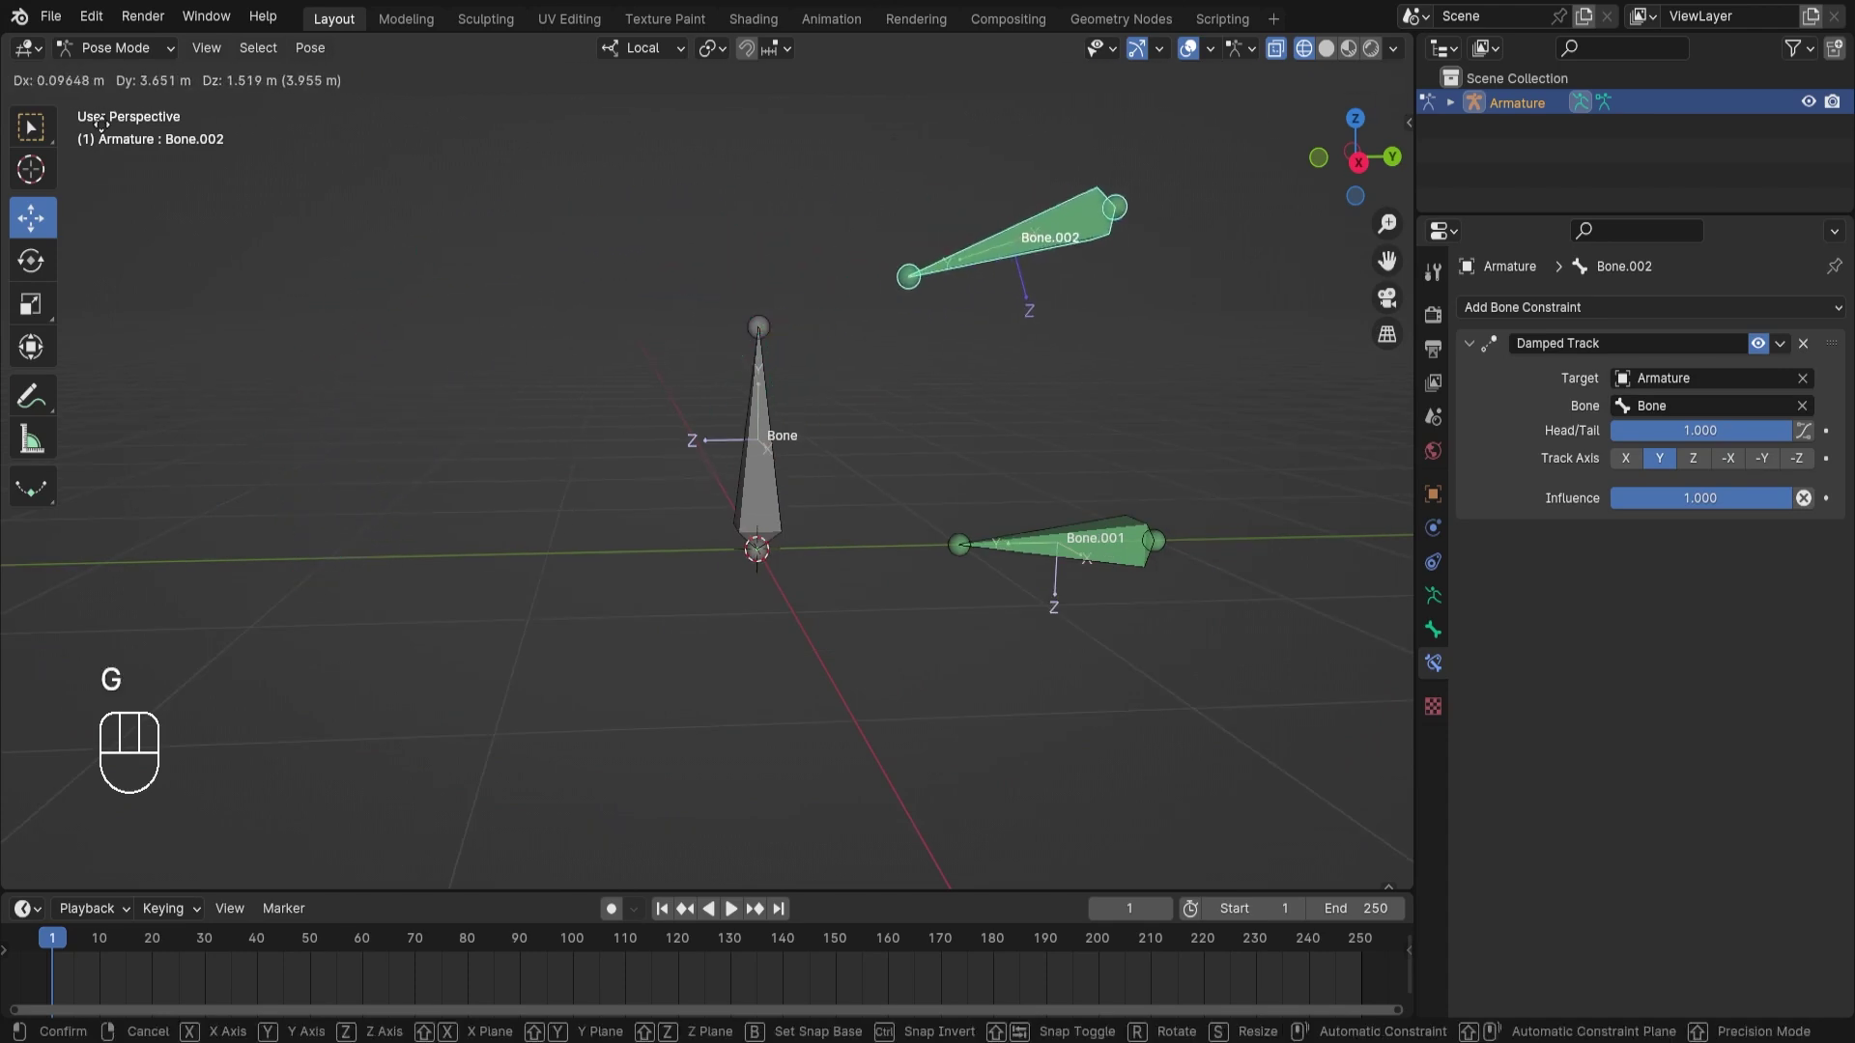
pyautogui.rightClick(1262, 261)
pyautogui.scroll(-4, 1011, 327)
pyautogui.keyDown('shift'); pyautogui.moveTo(958, 325); pyautogui.dragTo(908, 444, button='middle'); pyautogui.keyUp('shift')
pyautogui.press('g')
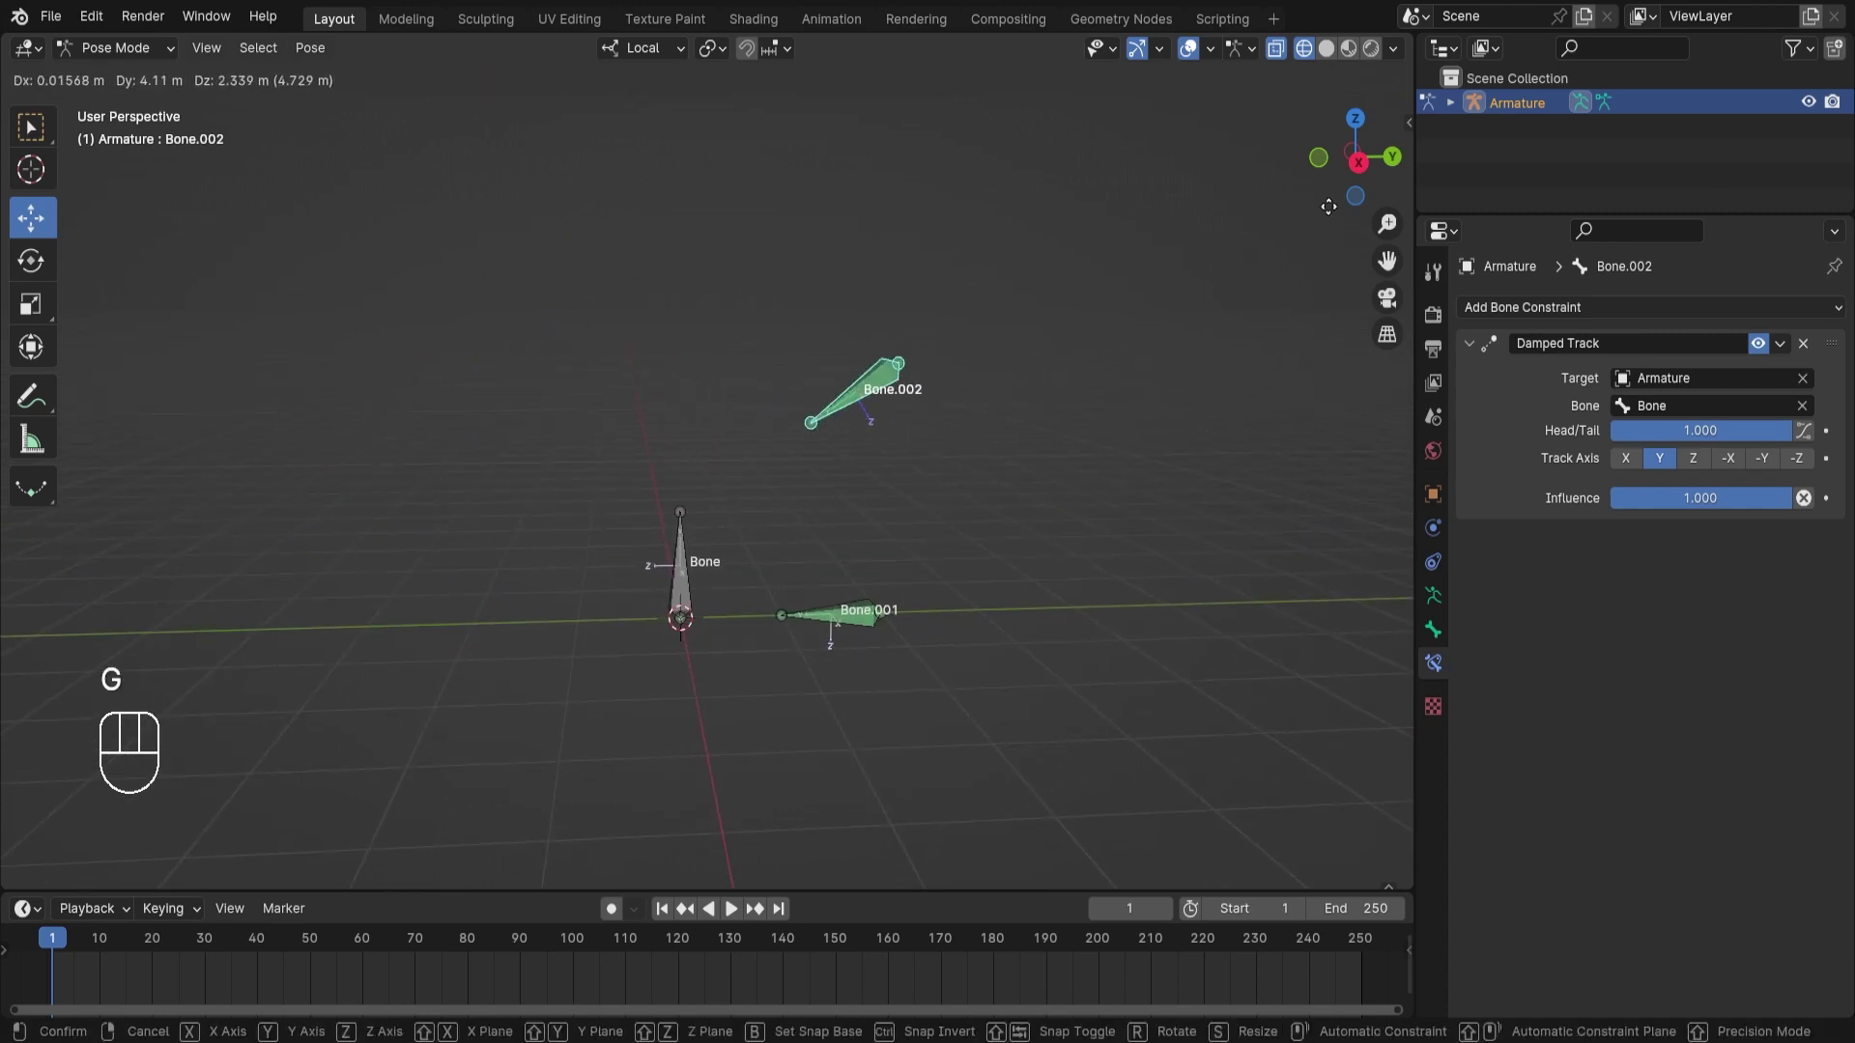
pyautogui.click(889, 397)
# Select Bone.001 and try moving it around to test how it tracks the central bone's head, restoring its position
pyautogui.click(839, 613)
pyautogui.press('g')
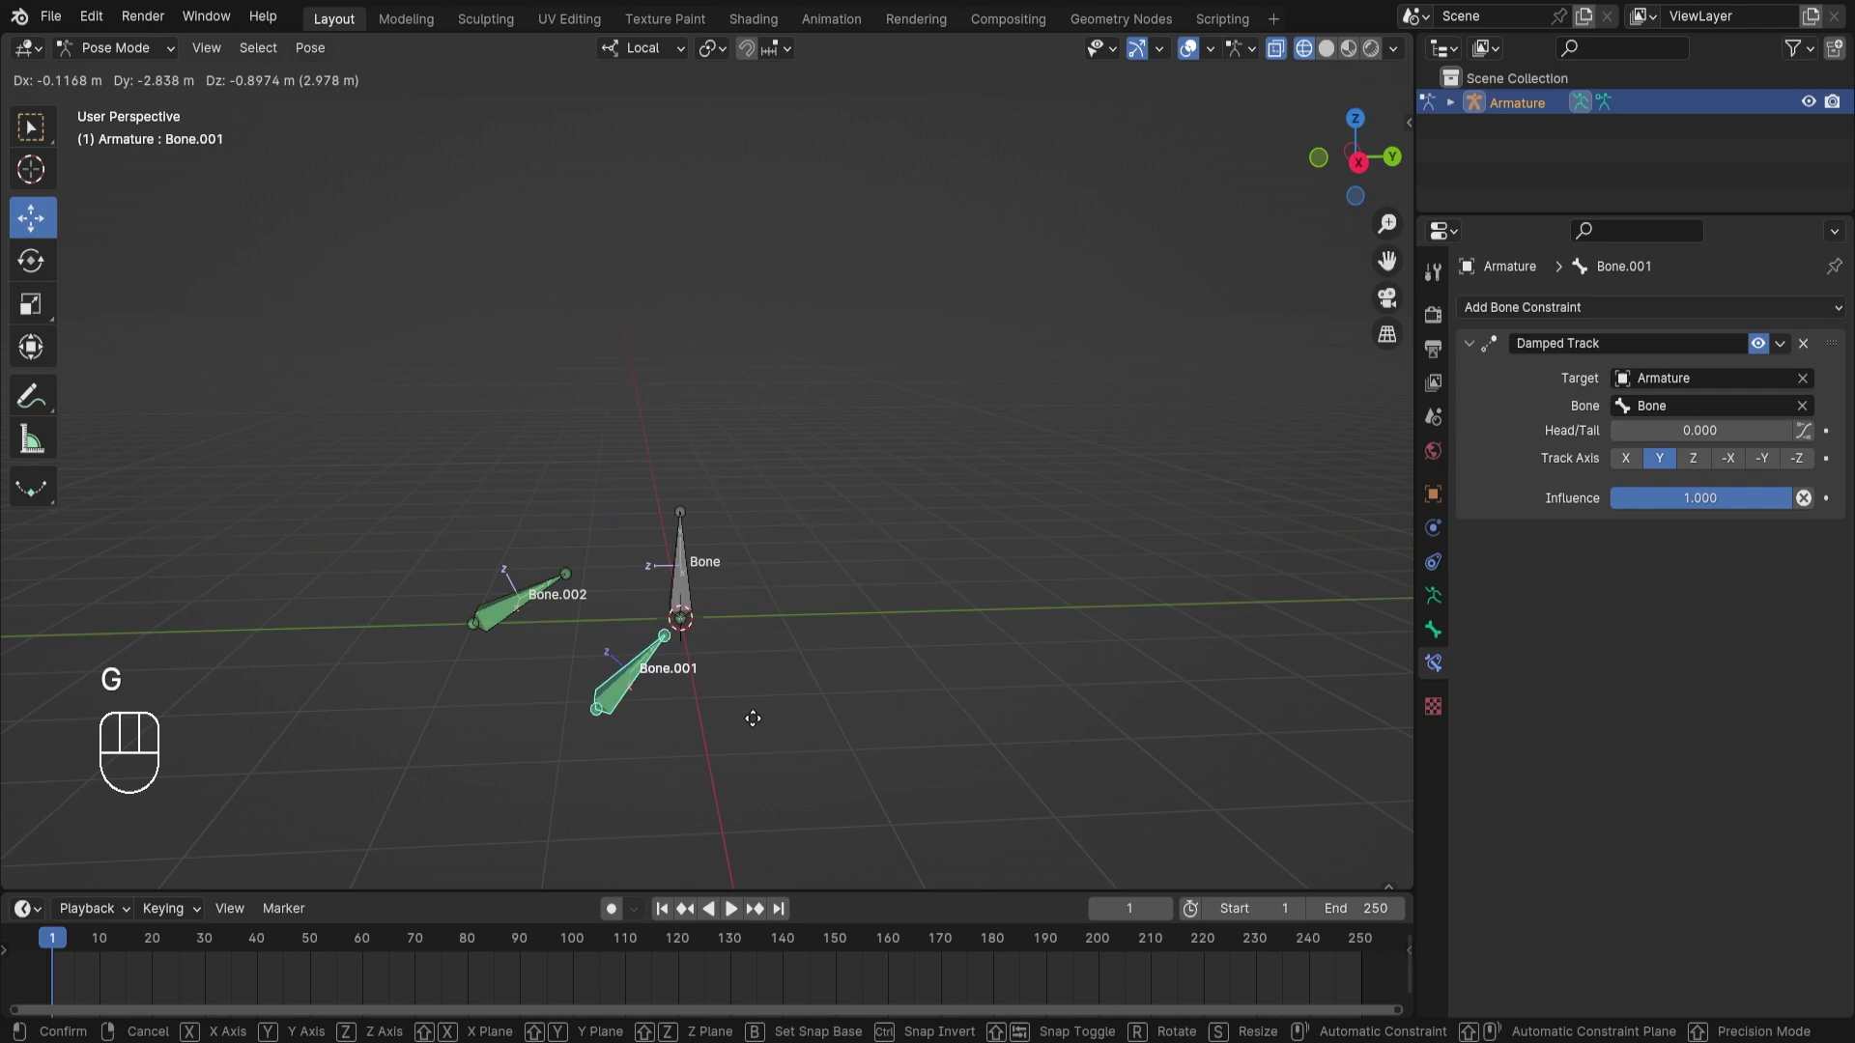
pyautogui.click(1060, 607)
pyautogui.scroll(1, 1062, 593)
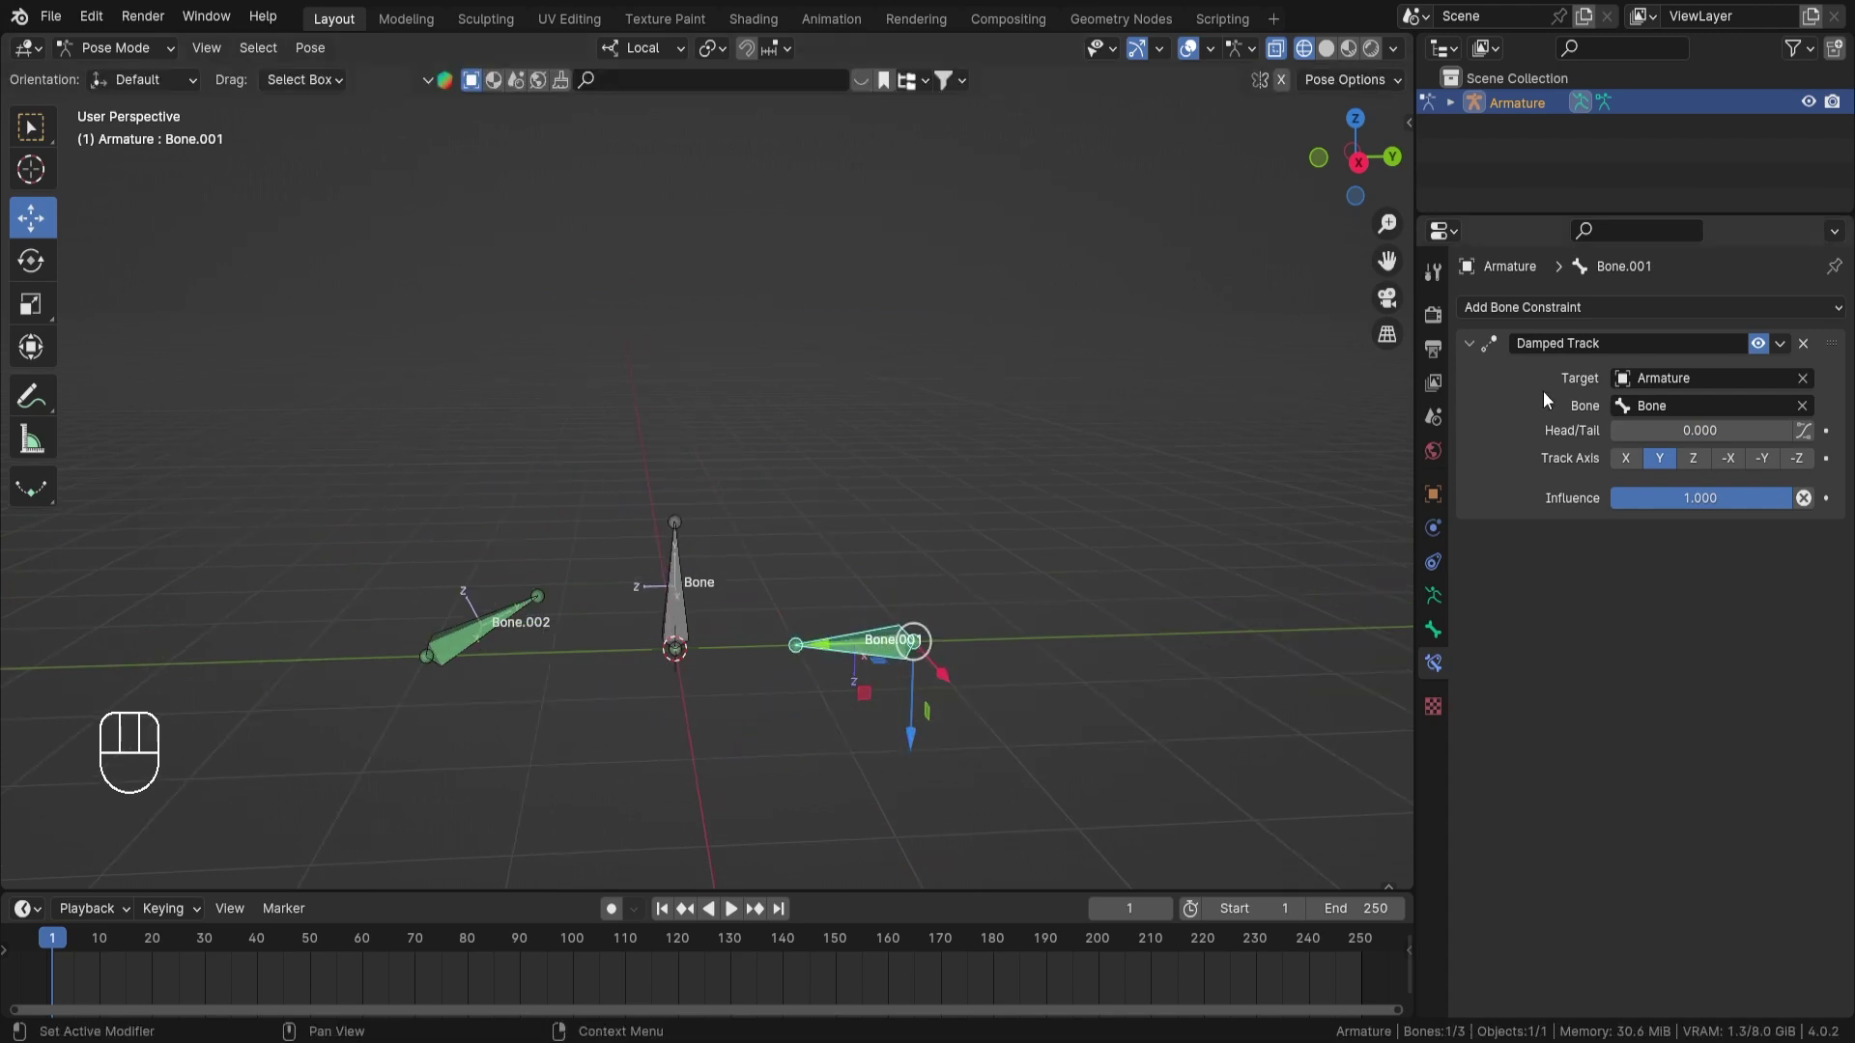
# Lower Bone.002's Damped Track Head/Tail to aim at the central bone's middle, and set Bone.001's Head/Tail to 0.500
pyautogui.click(481, 633)
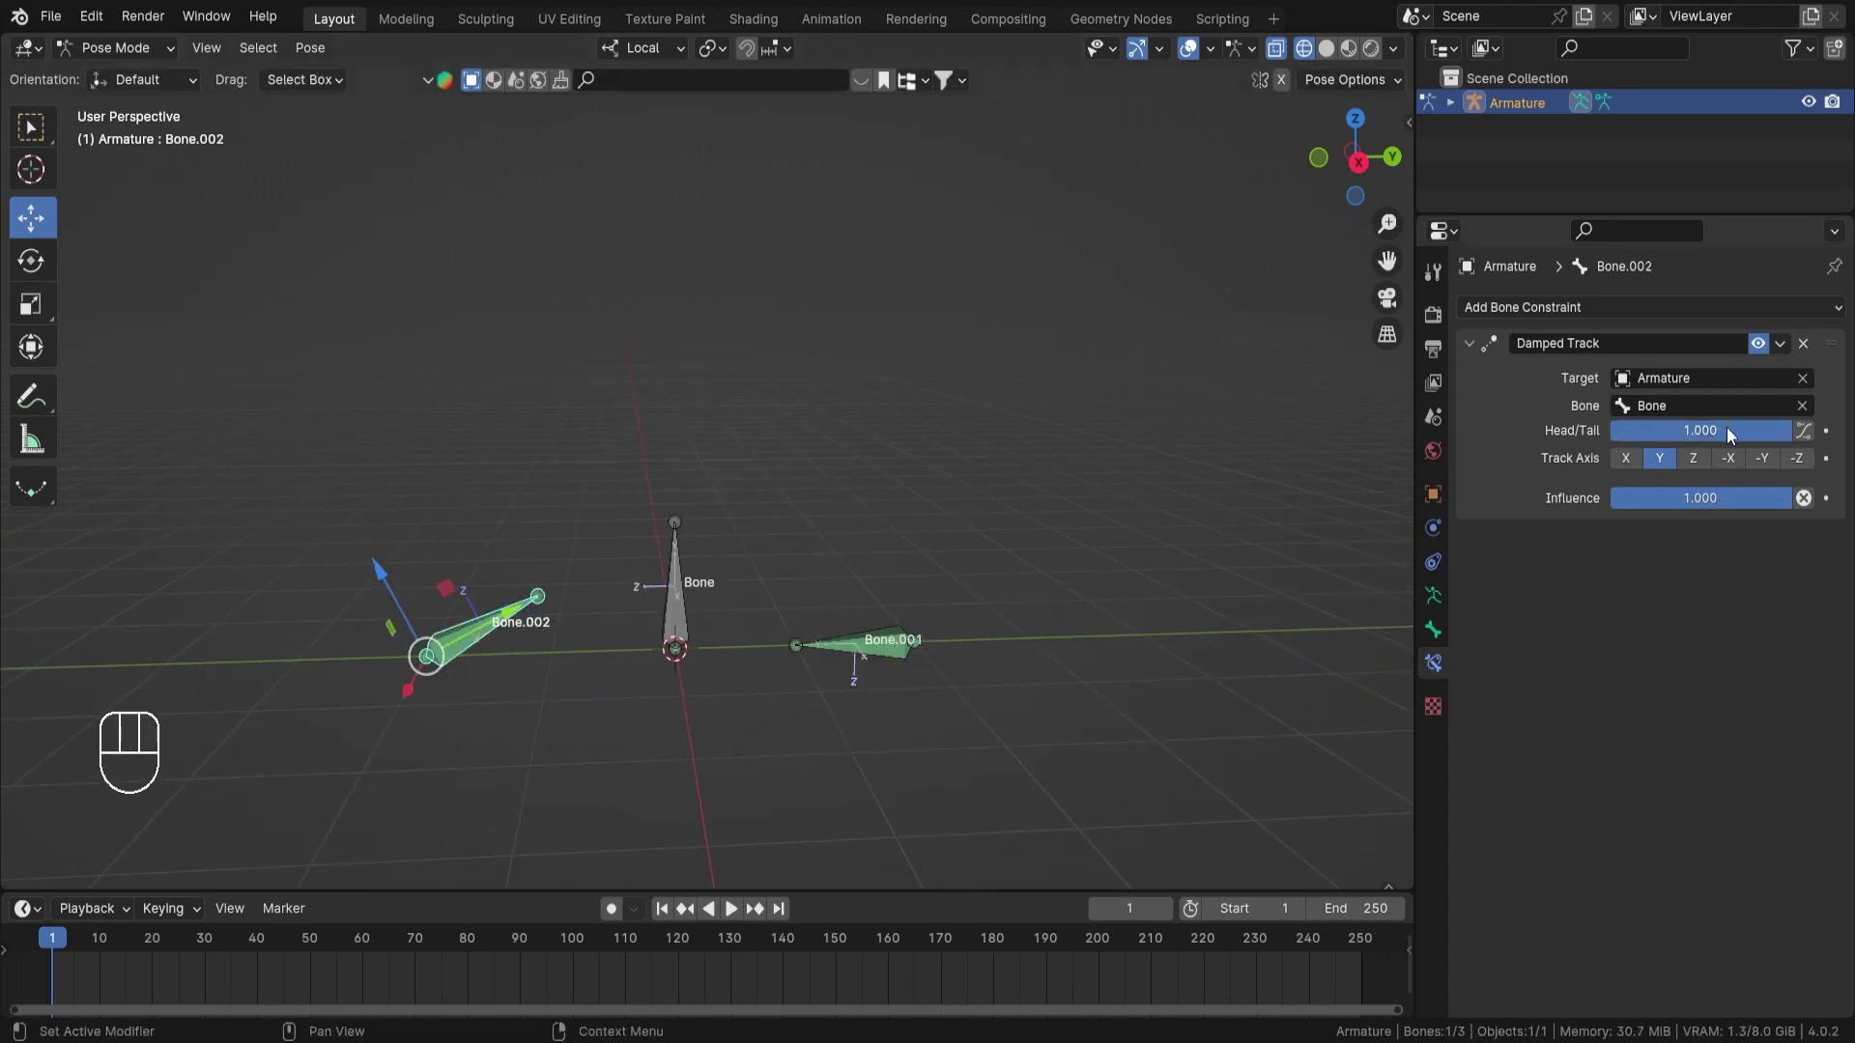
pyautogui.moveTo(1729, 435)
pyautogui.keyDown('ctrl'); pyautogui.mouseDown()
pyautogui.moveTo(1749, 435)
pyautogui.moveTo(1703, 438)
pyautogui.mouseUp(); pyautogui.keyUp('ctrl')
pyautogui.click(856, 659)
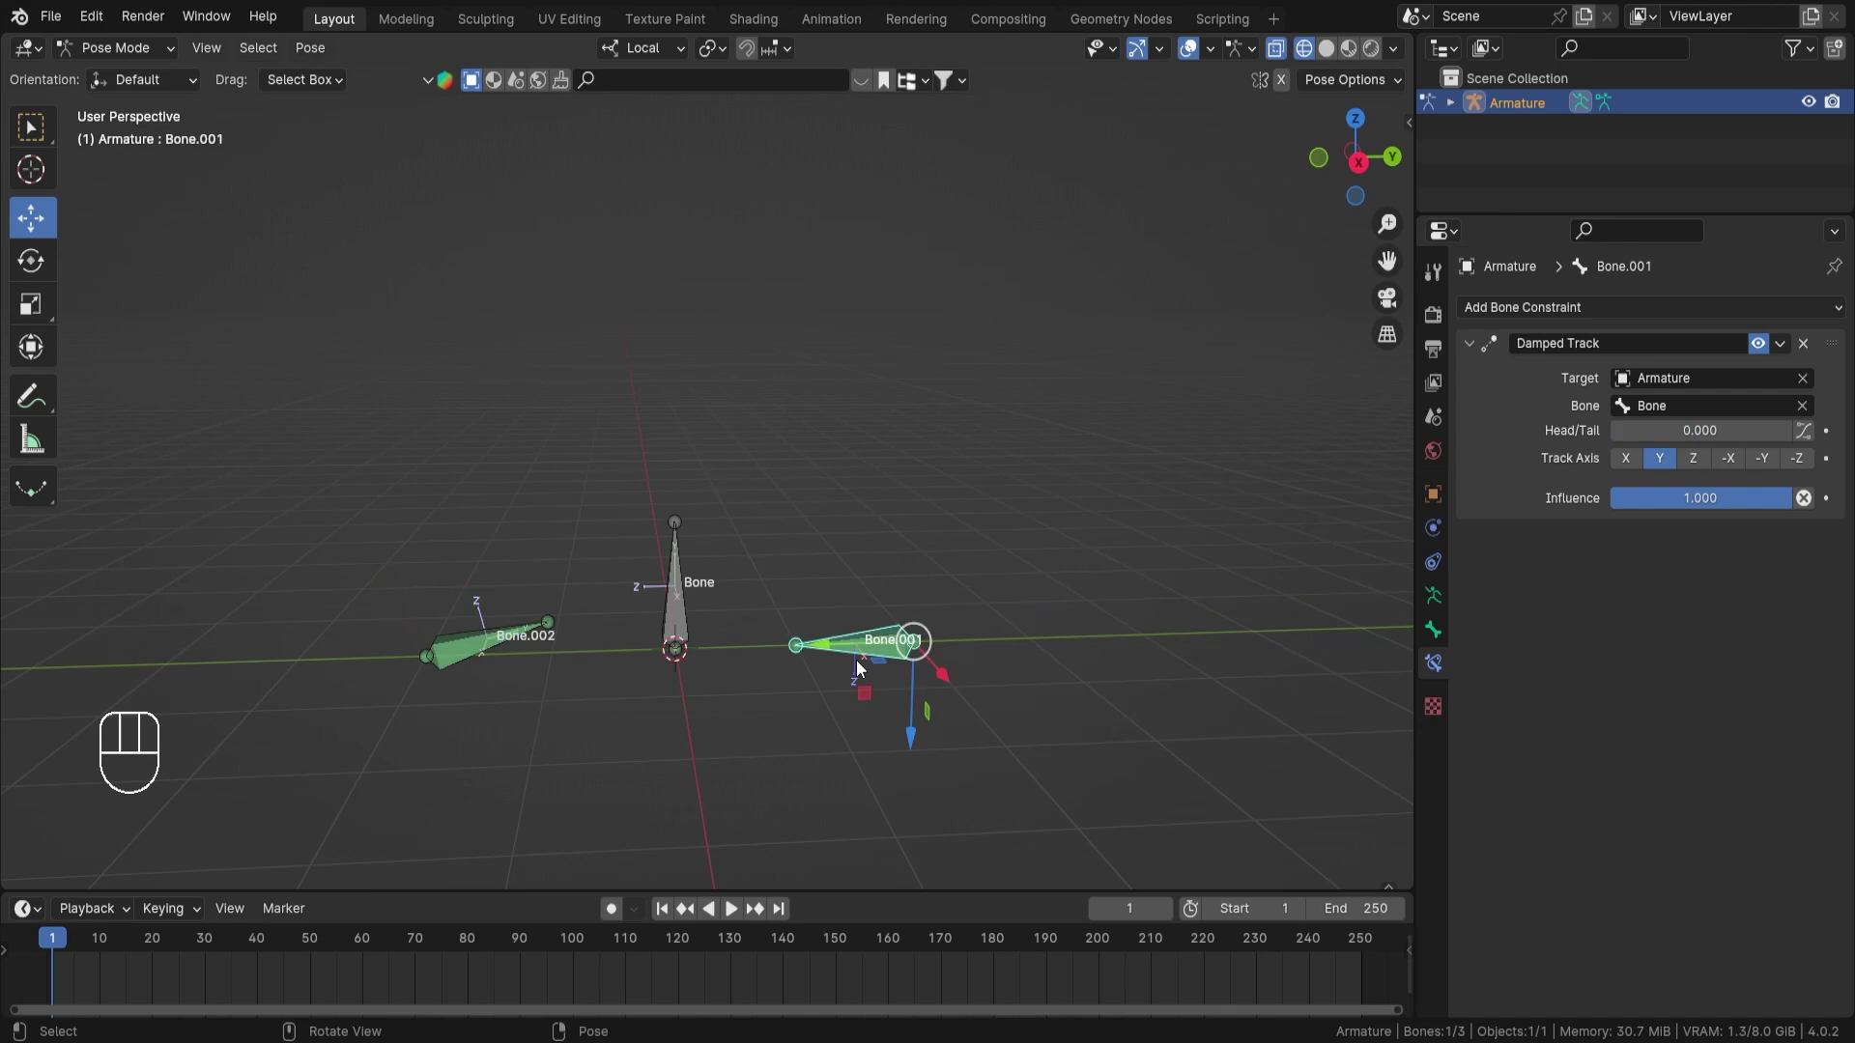
pyautogui.keyDown('ctrl'); pyautogui.moveTo(1619, 431); pyautogui.dragTo(1706, 430); pyautogui.keyUp('ctrl')
# Try moving Bone.001 around the central bone to test tracking with the 0.500 Head/Tail value, restoring its position
pyautogui.press('g')
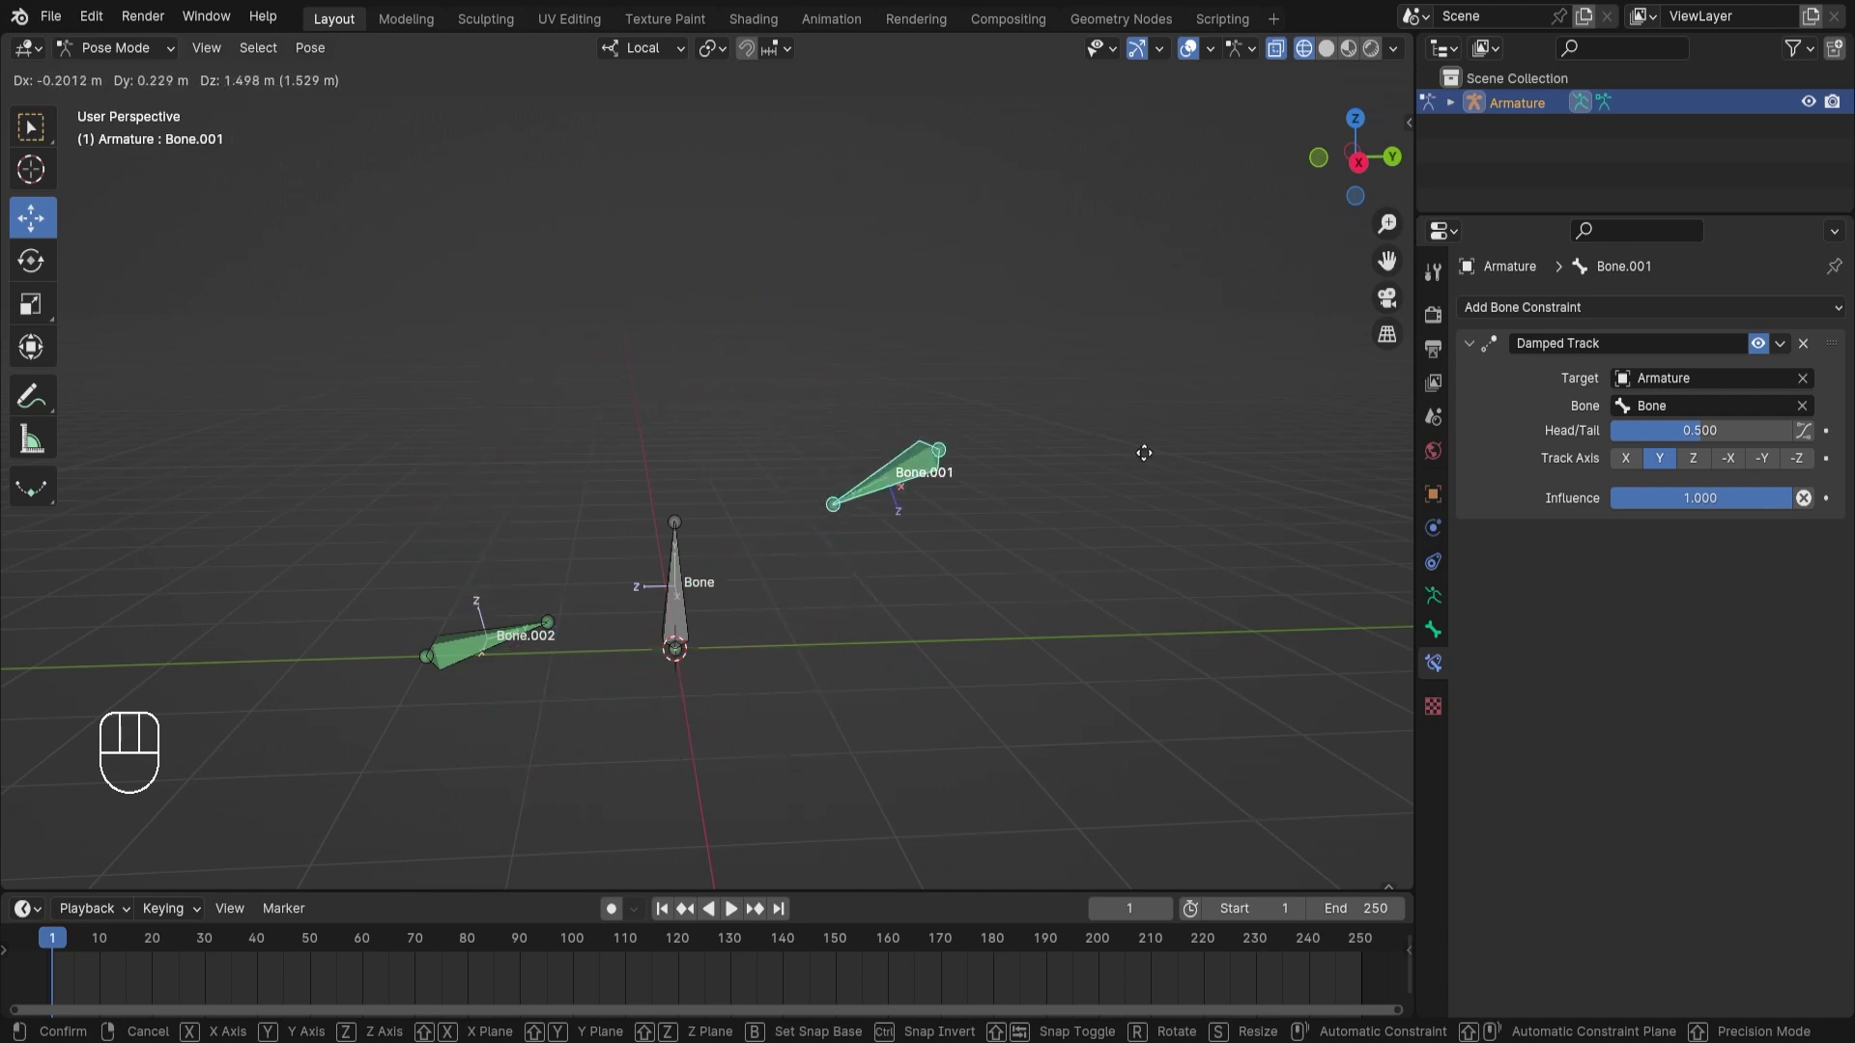
pyautogui.click(1159, 550)
pyautogui.scroll(-1, 803, 636)
pyautogui.keyDown('shift'); pyautogui.moveTo(850, 651); pyautogui.dragTo(830, 566, button='middle'); pyautogui.keyUp('shift')
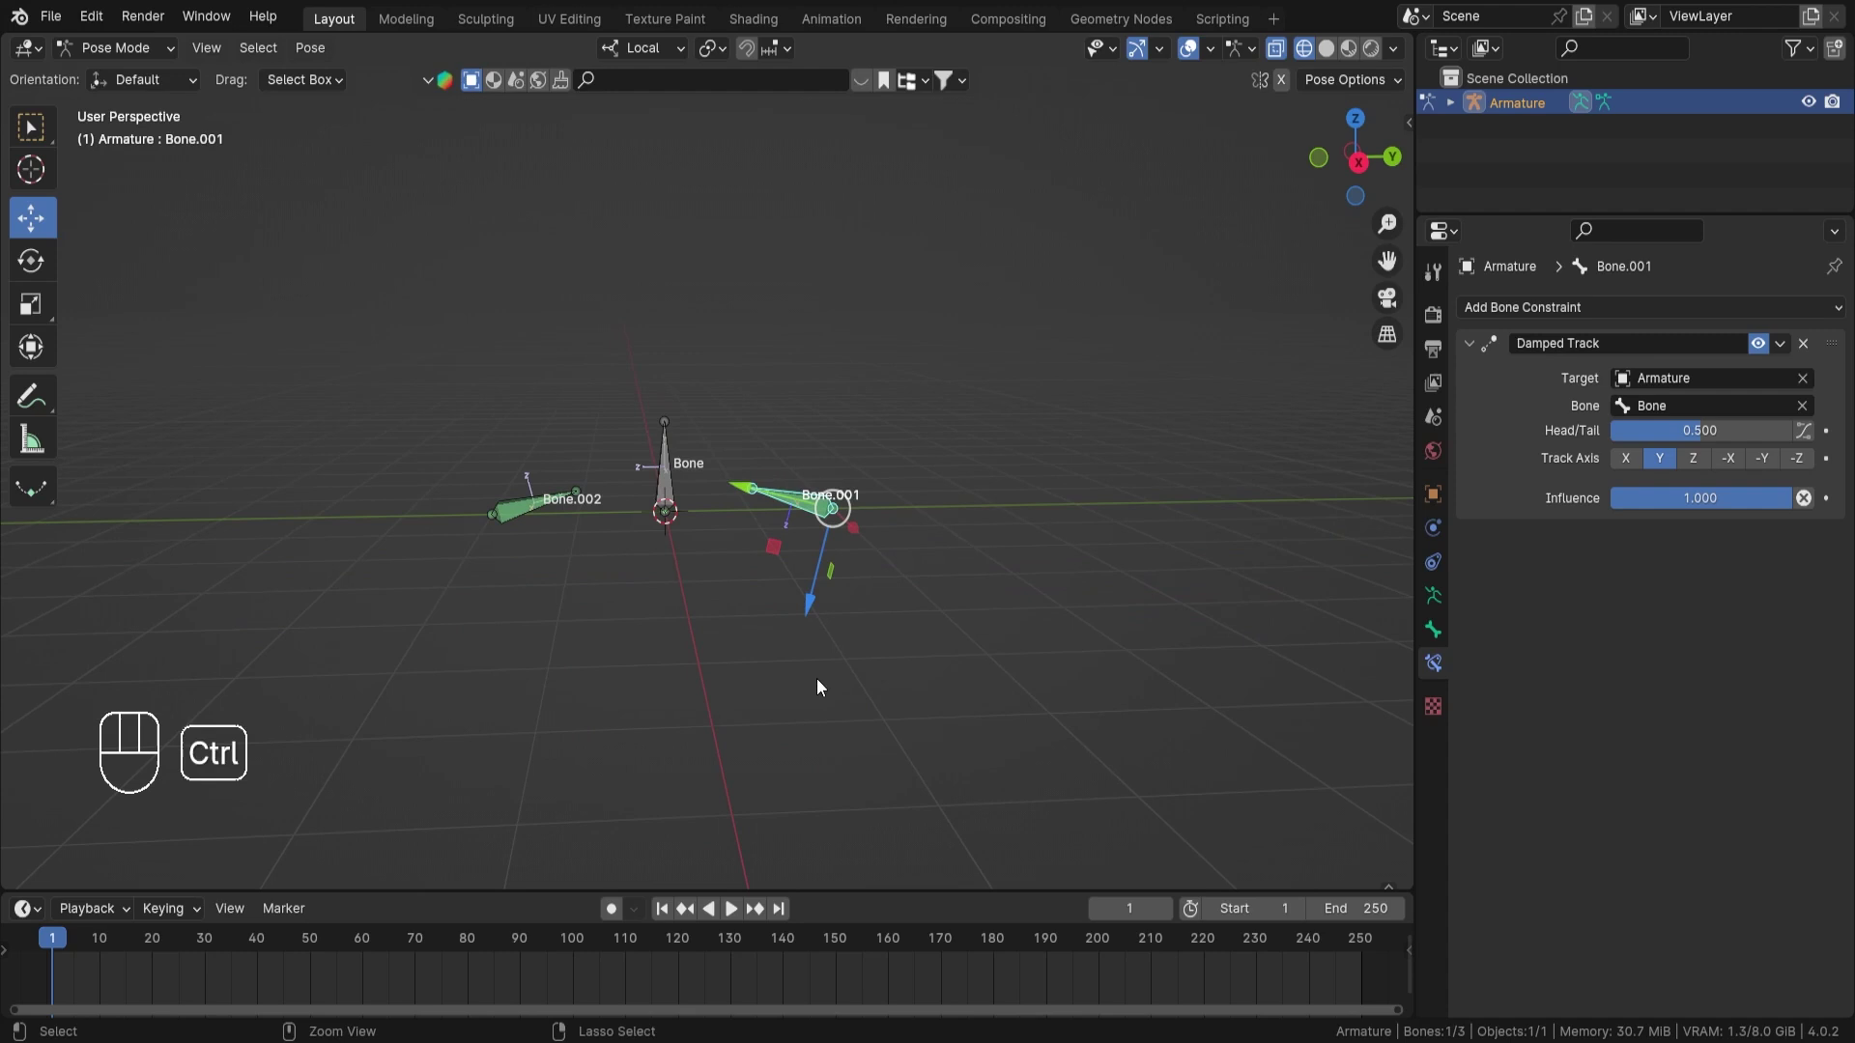
pyautogui.scroll(4, 749, 601)
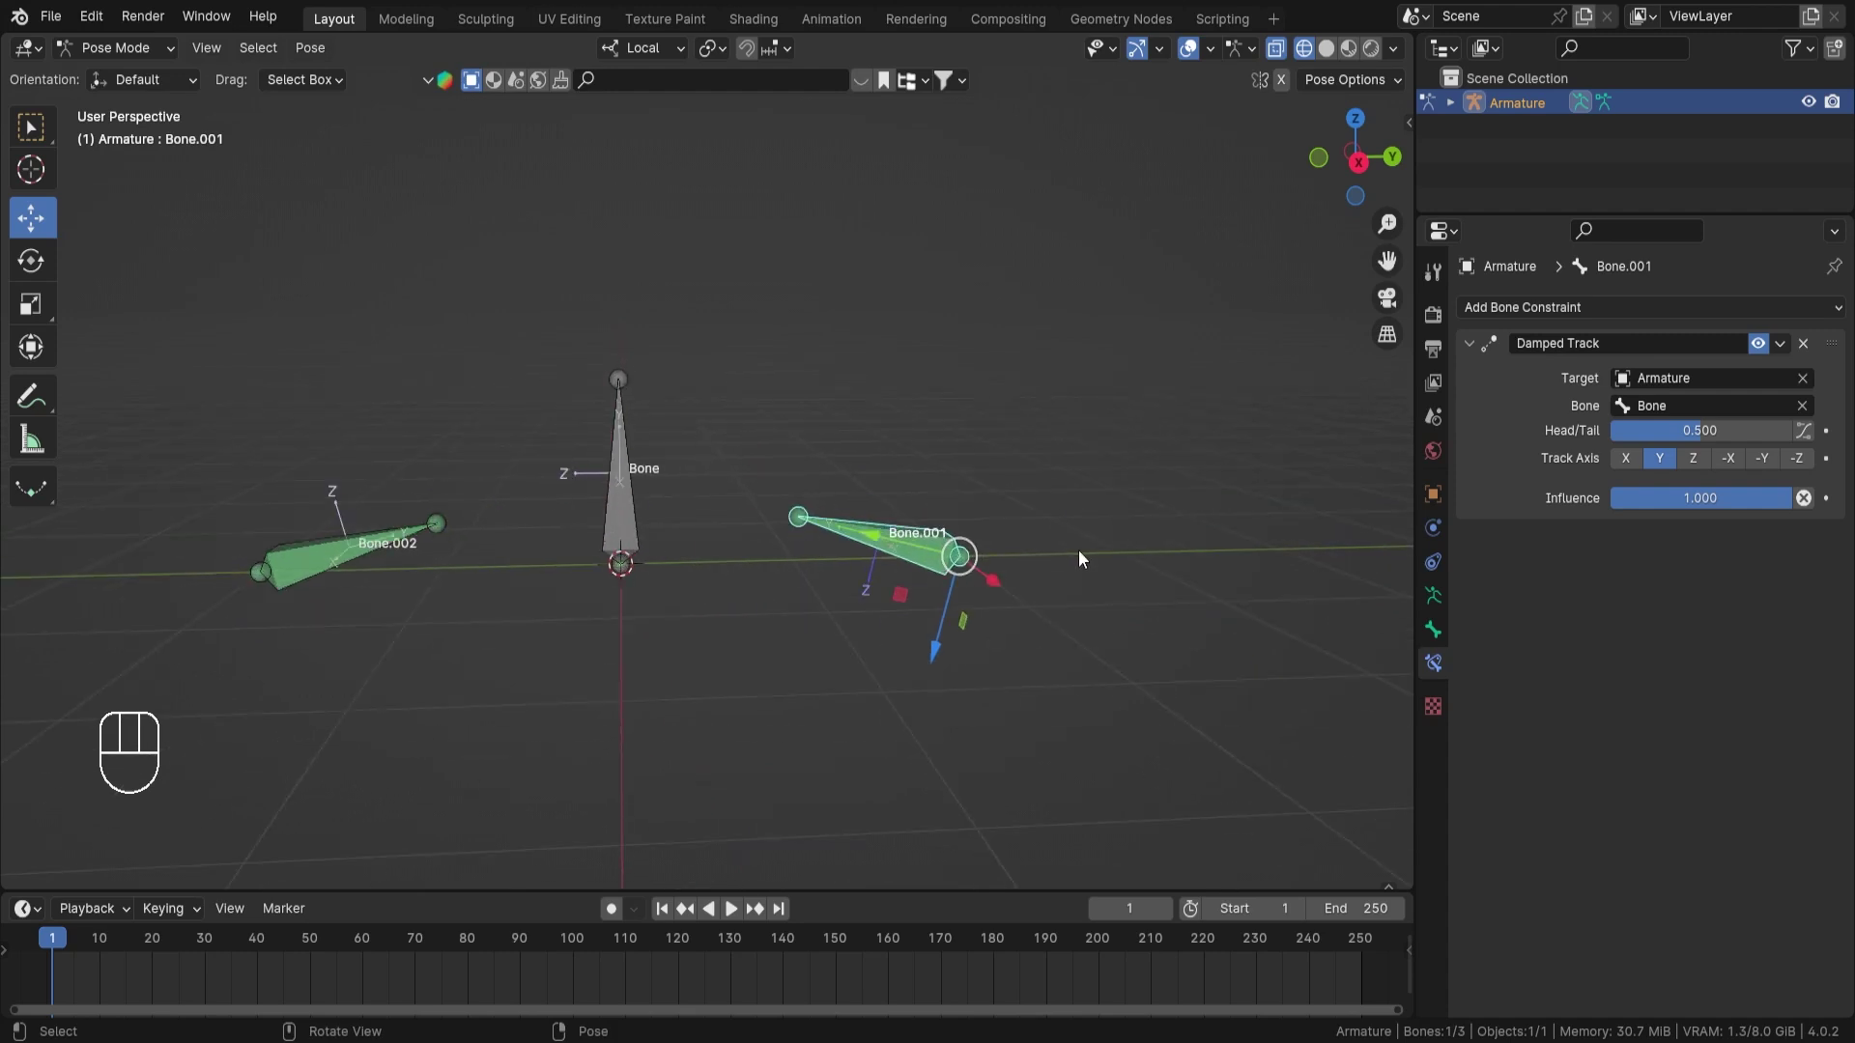
pyautogui.press('g')
pyautogui.rightClick(756, 365)
# Set the Track Axis of Bone.001's Damped Track constraint to X
pyautogui.moveTo(977, 520); pyautogui.dragTo(1159, 527, button='middle')
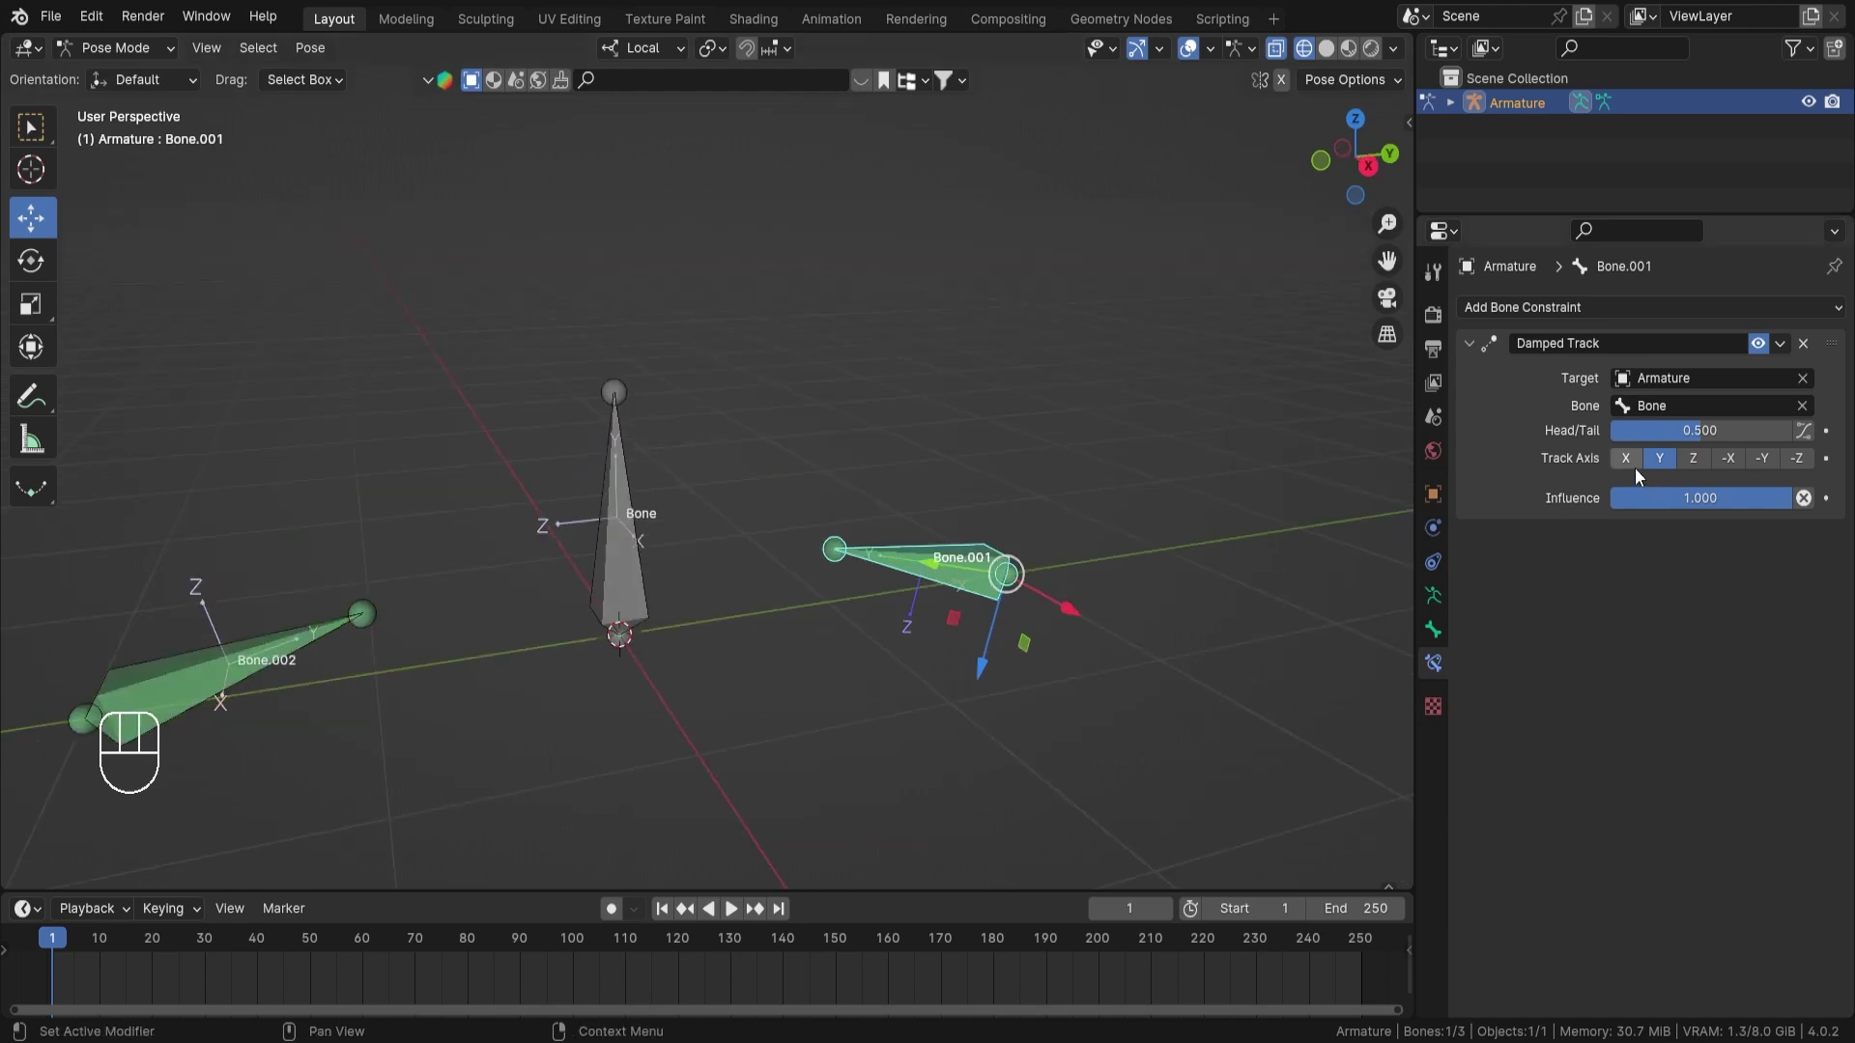
pyautogui.scroll(2, 958, 620)
pyautogui.keyDown('shift'); pyautogui.moveTo(1026, 640); pyautogui.dragTo(984, 616, button='middle'); pyautogui.keyUp('shift')
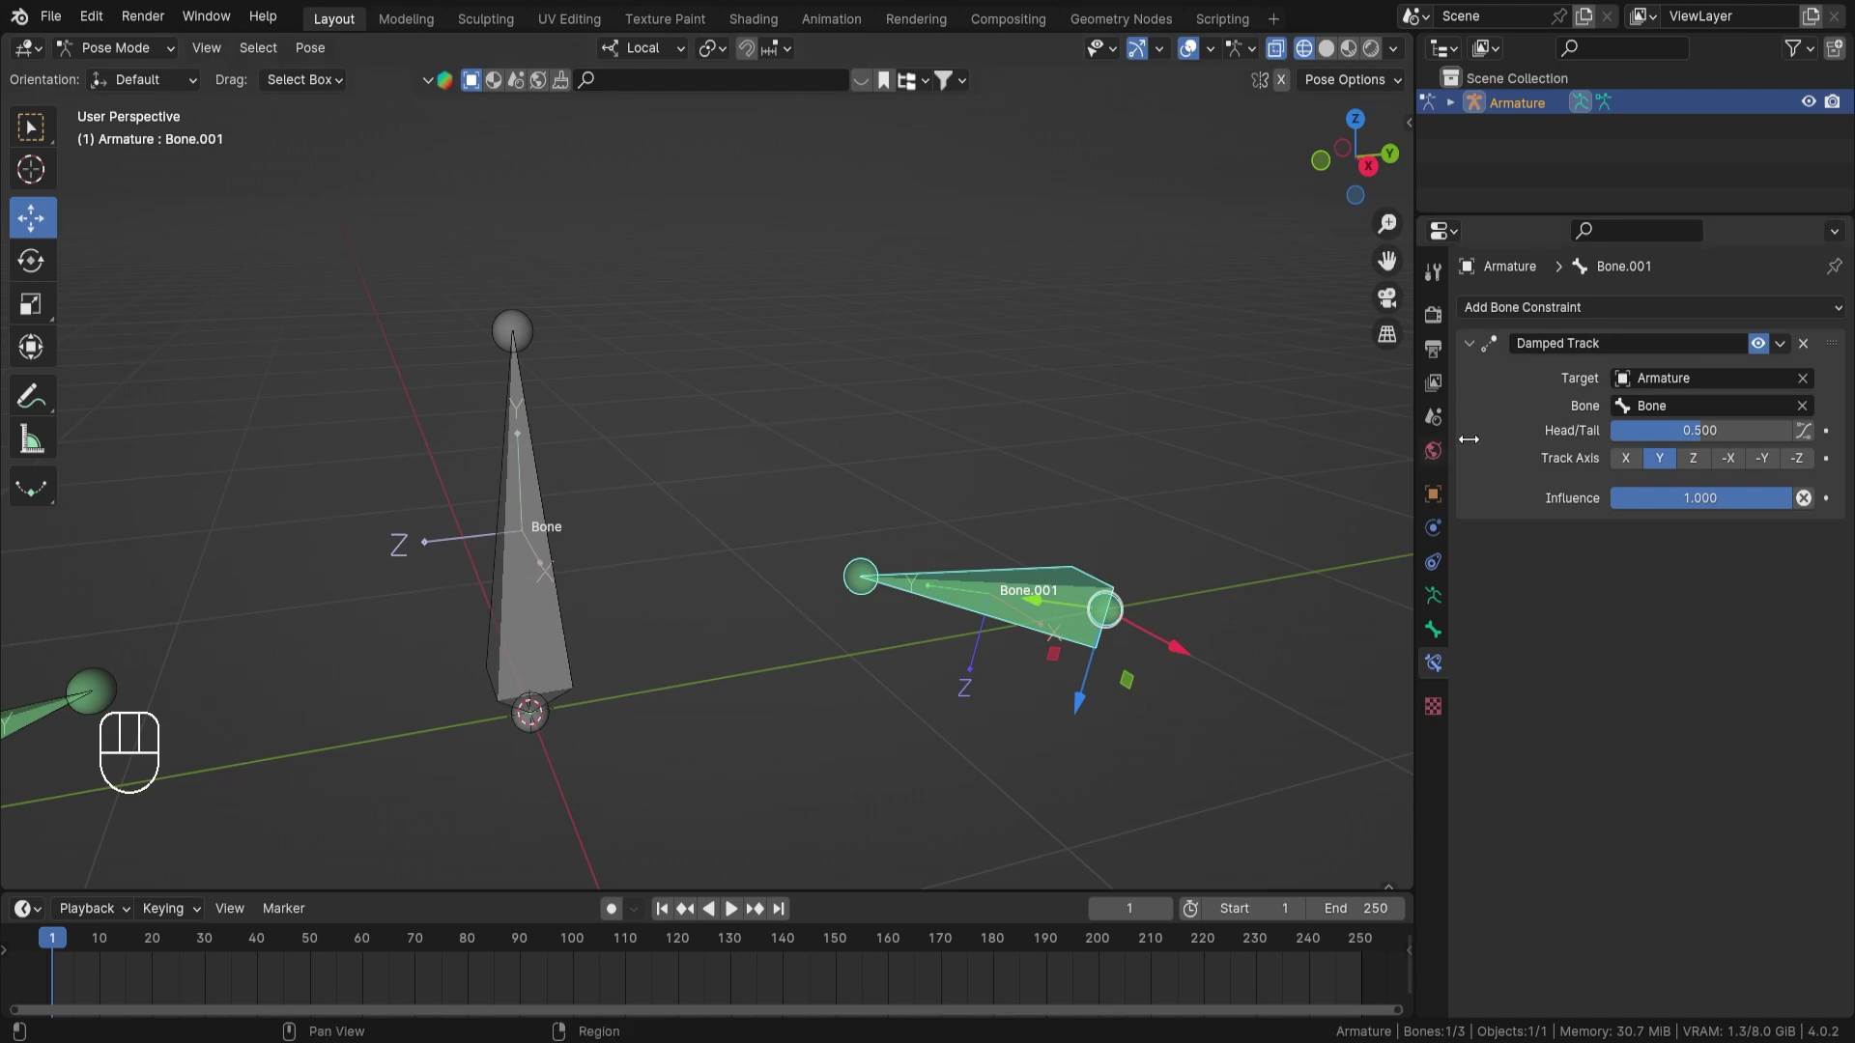
pyautogui.click(1625, 460)
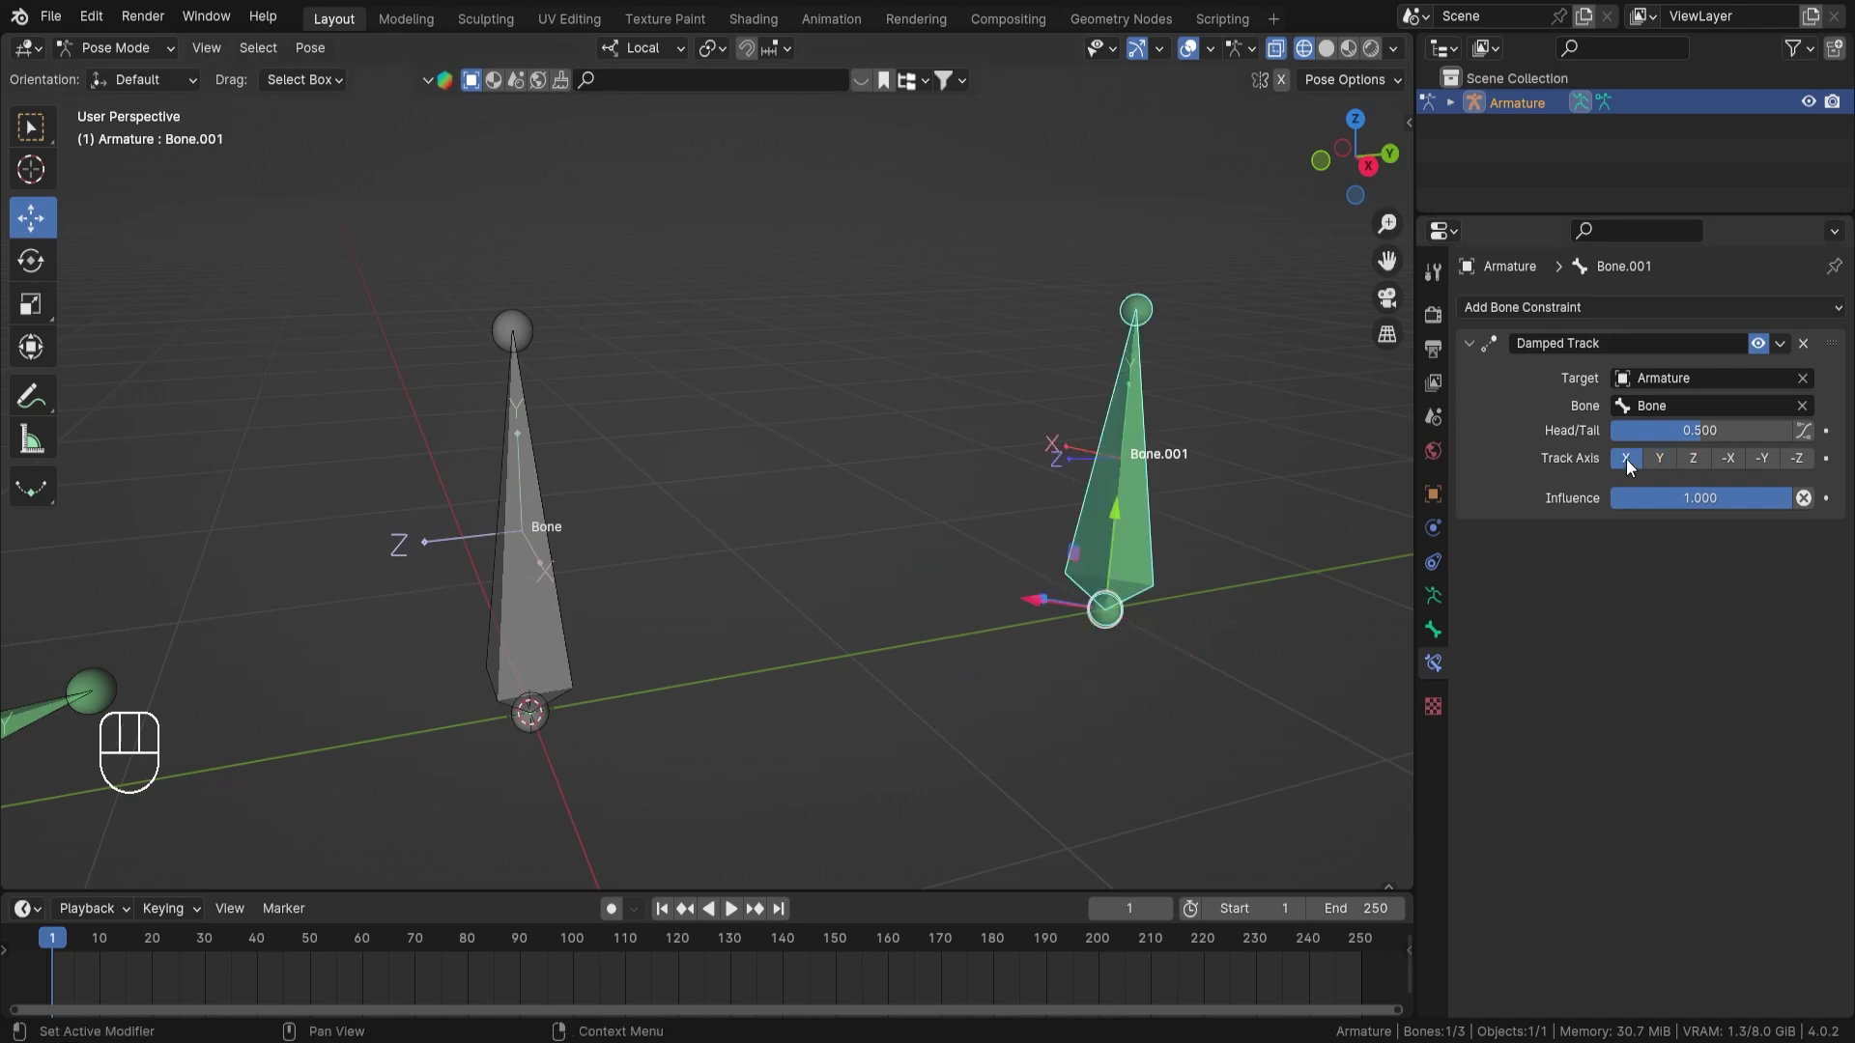
# Try moving Bone.001 around the central bone, also from above, to test X-axis tracking, restoring its position
pyautogui.scroll(-3, 1044, 638)
pyautogui.press('g')
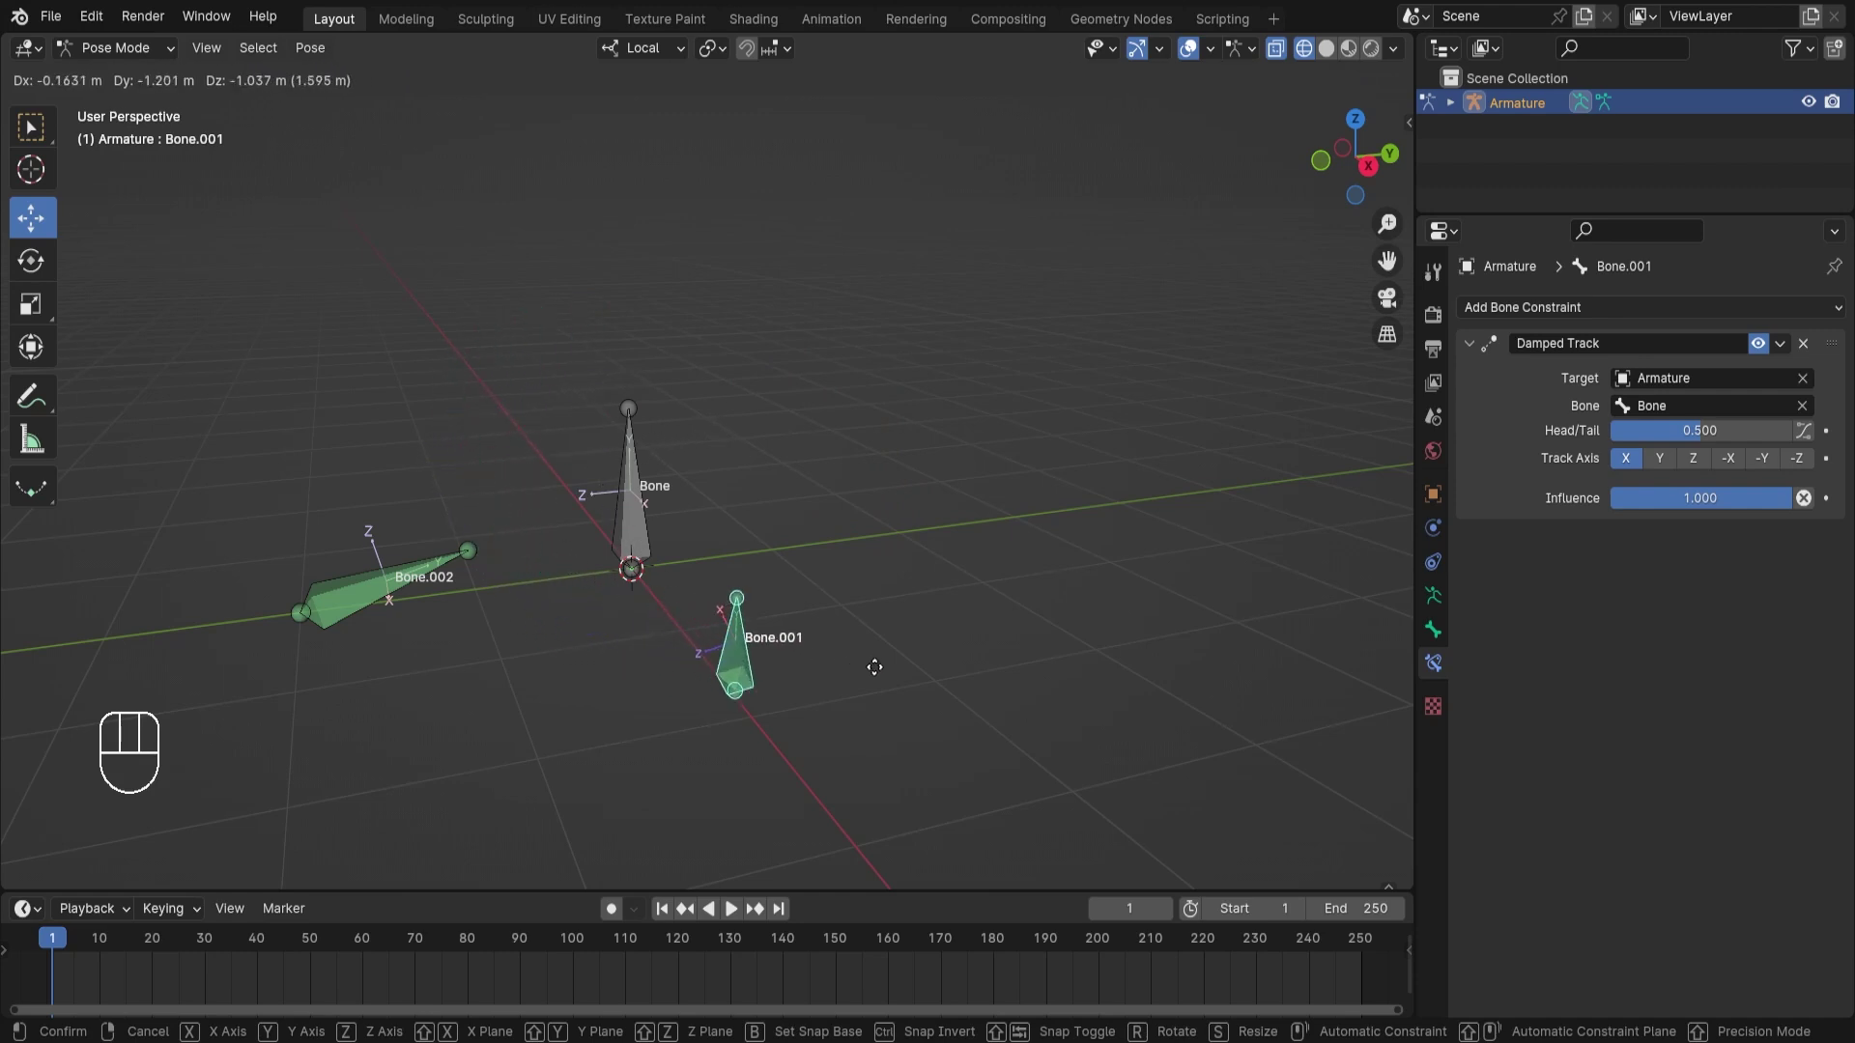
pyautogui.press('g')
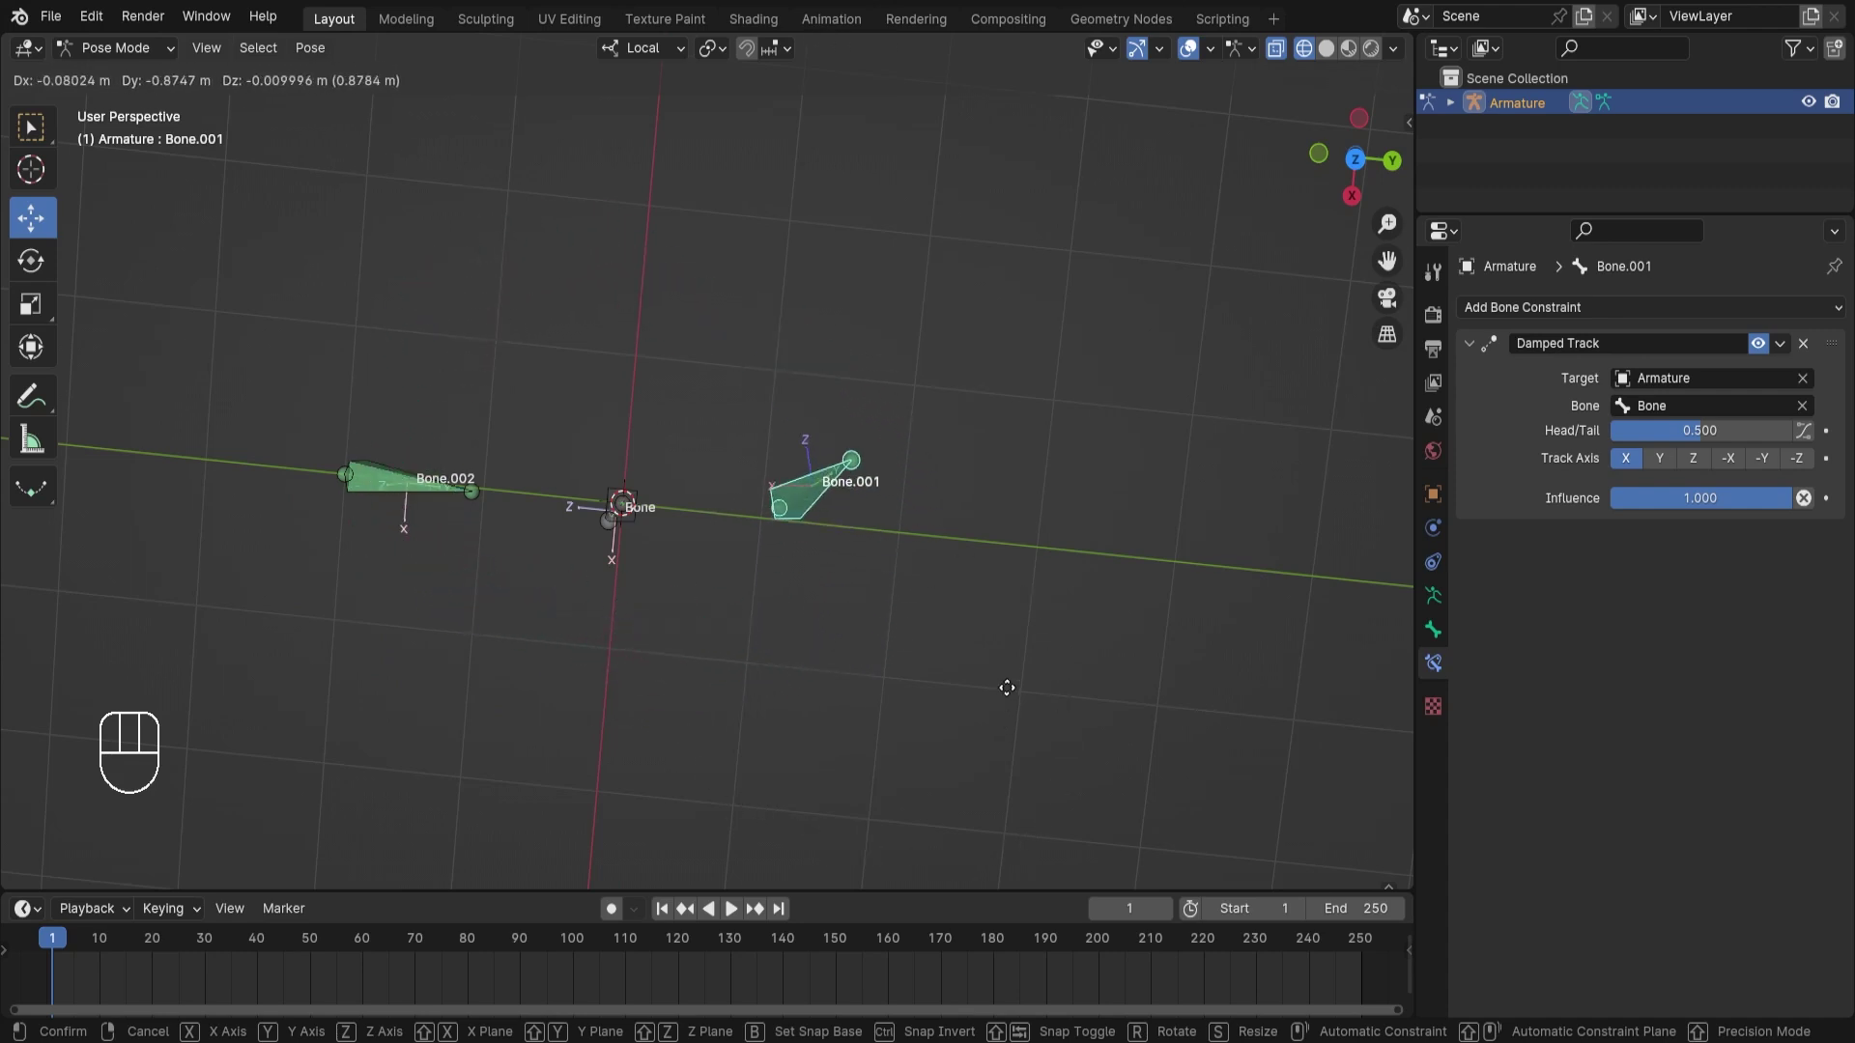
pyautogui.click(994, 634)
pyautogui.moveTo(994, 634); pyautogui.dragTo(732, 475, button='middle')
# Set the pivot point to 3D Cursor and the transform orientation to Global
pyautogui.press('.')
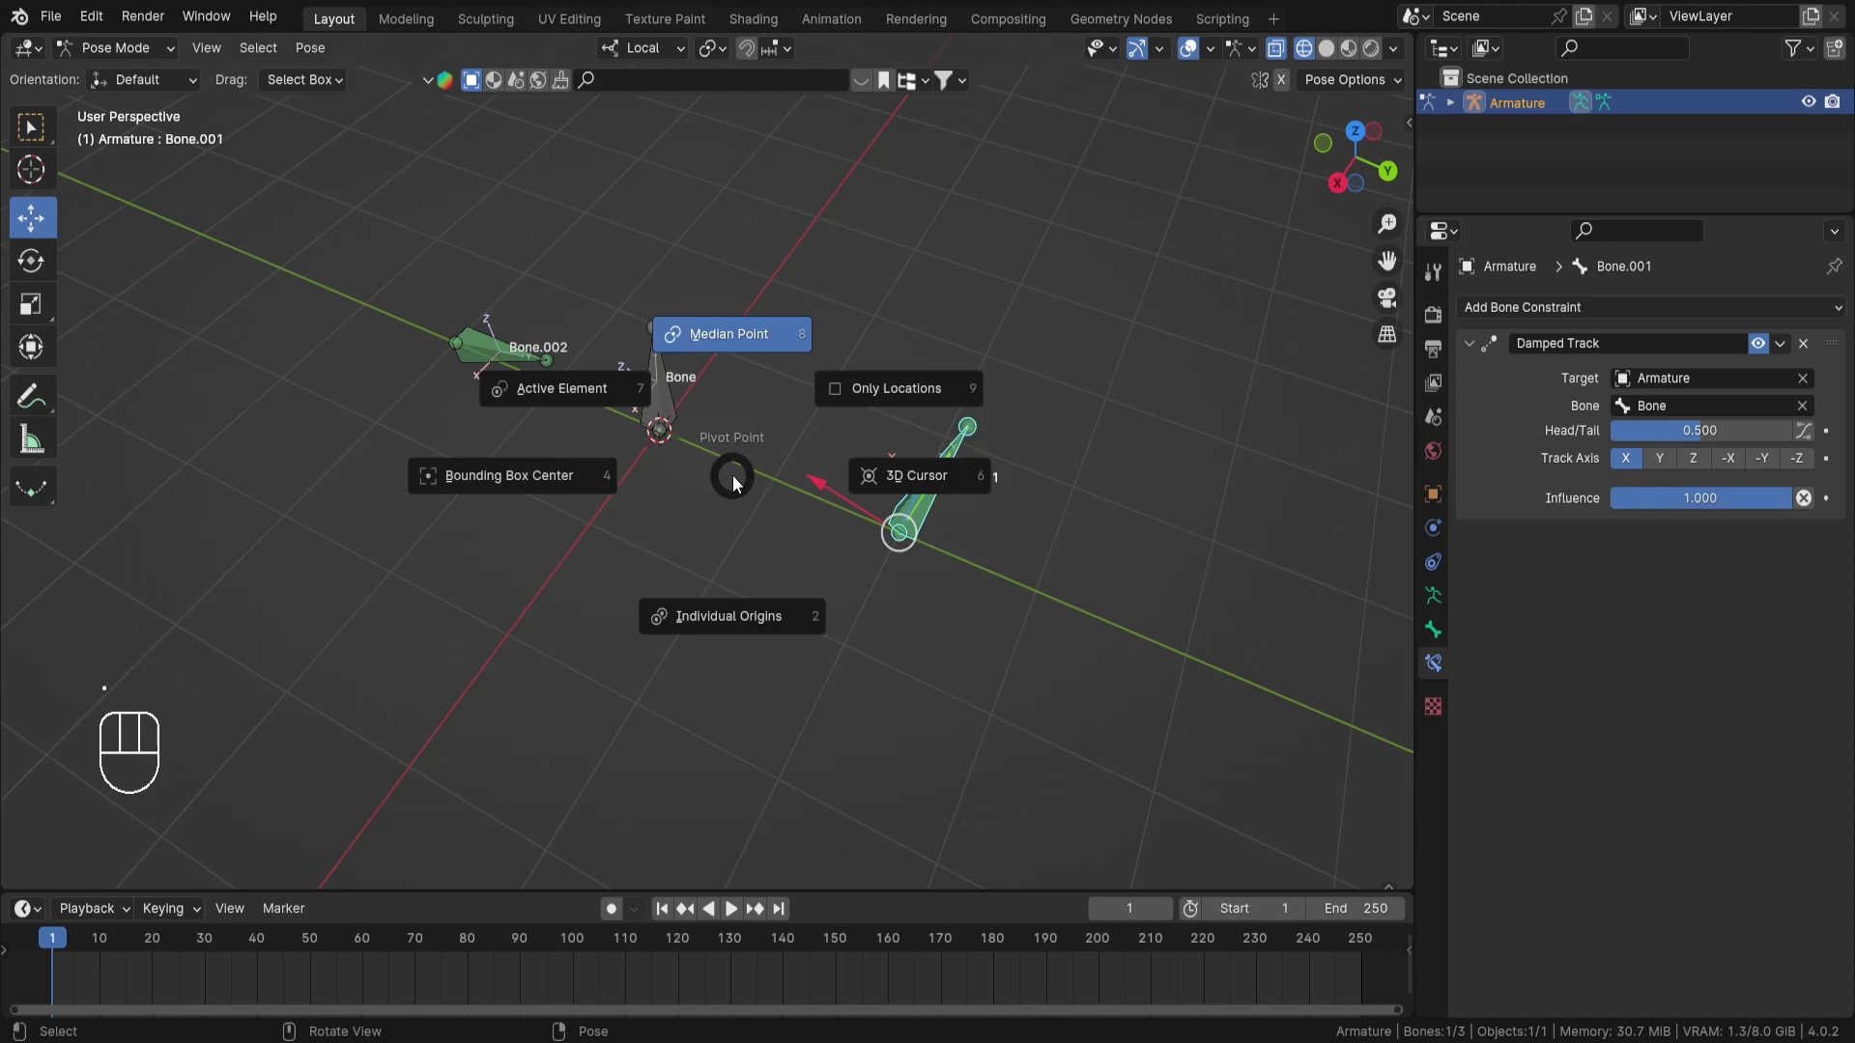
pyautogui.click(923, 473)
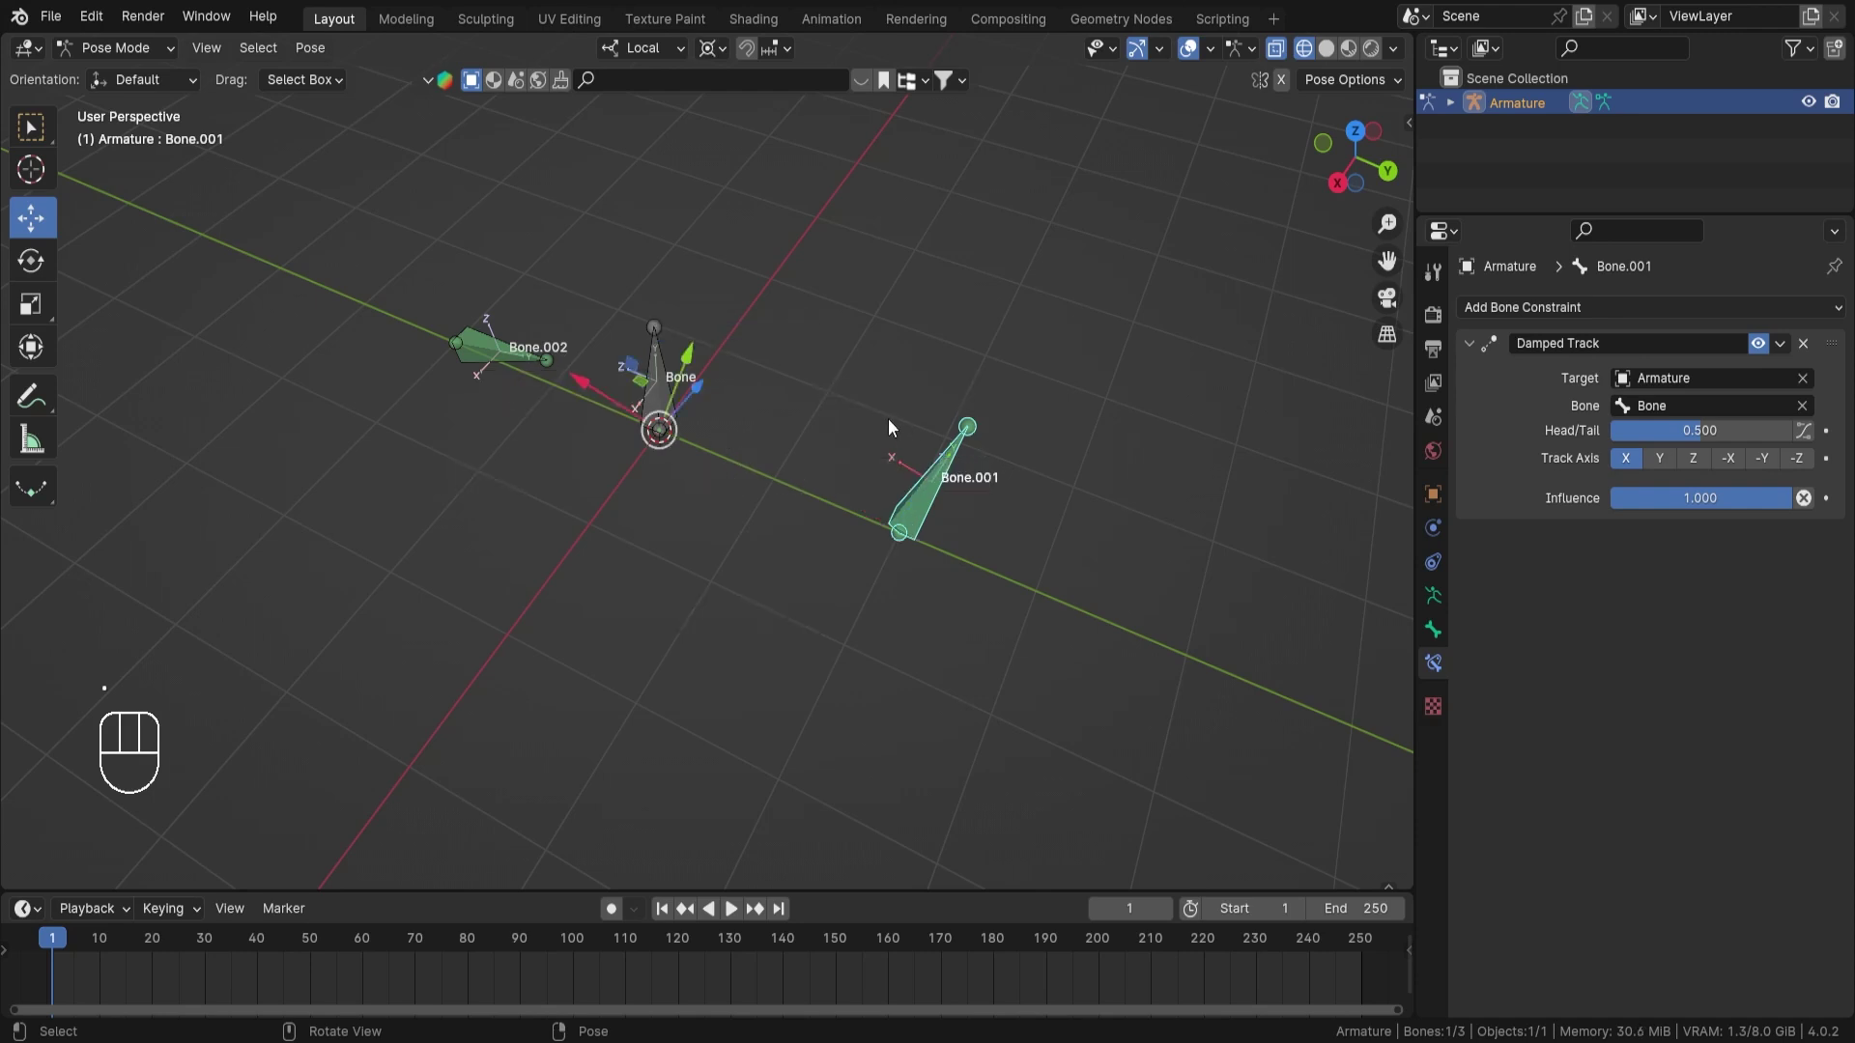
pyautogui.click(642, 47)
pyautogui.click(615, 122)
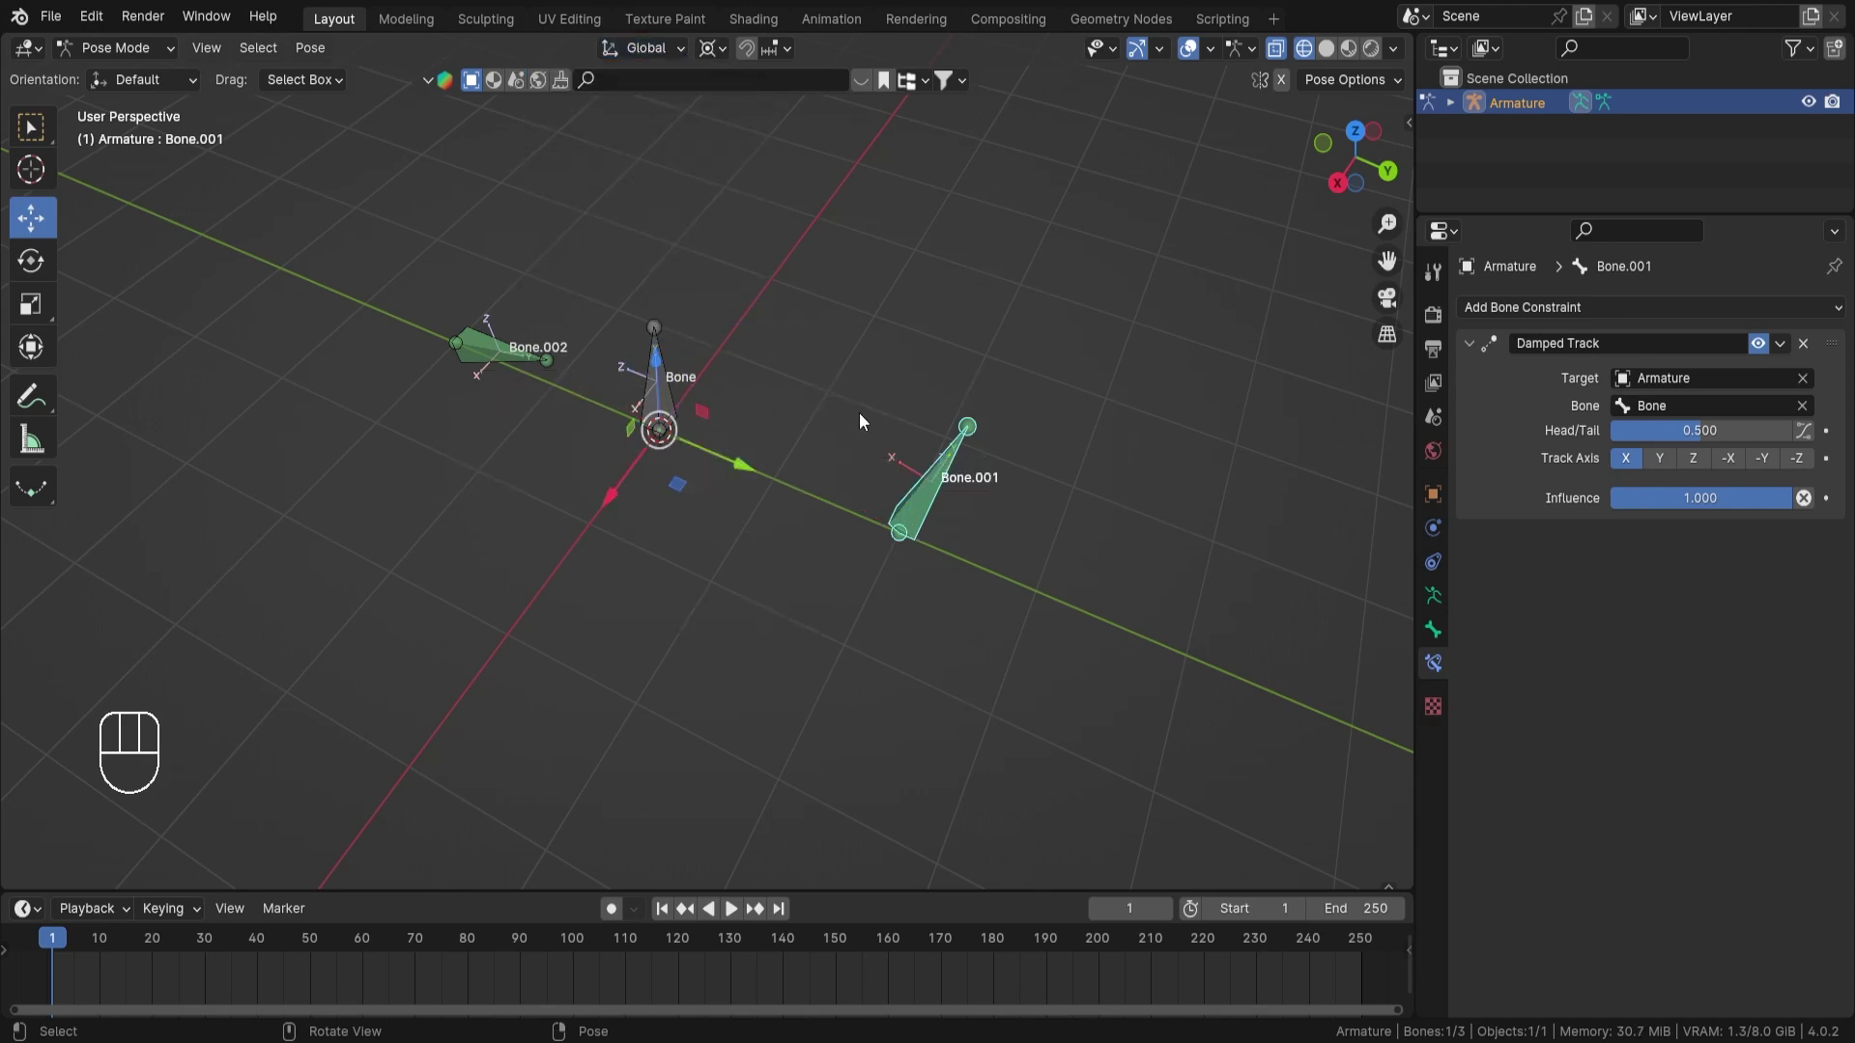
# Try rotating Bone.001 about the 3D cursor on the global Z axis to test X-axis tracking, restoring its position
pyautogui.press('r')
pyautogui.press('z')
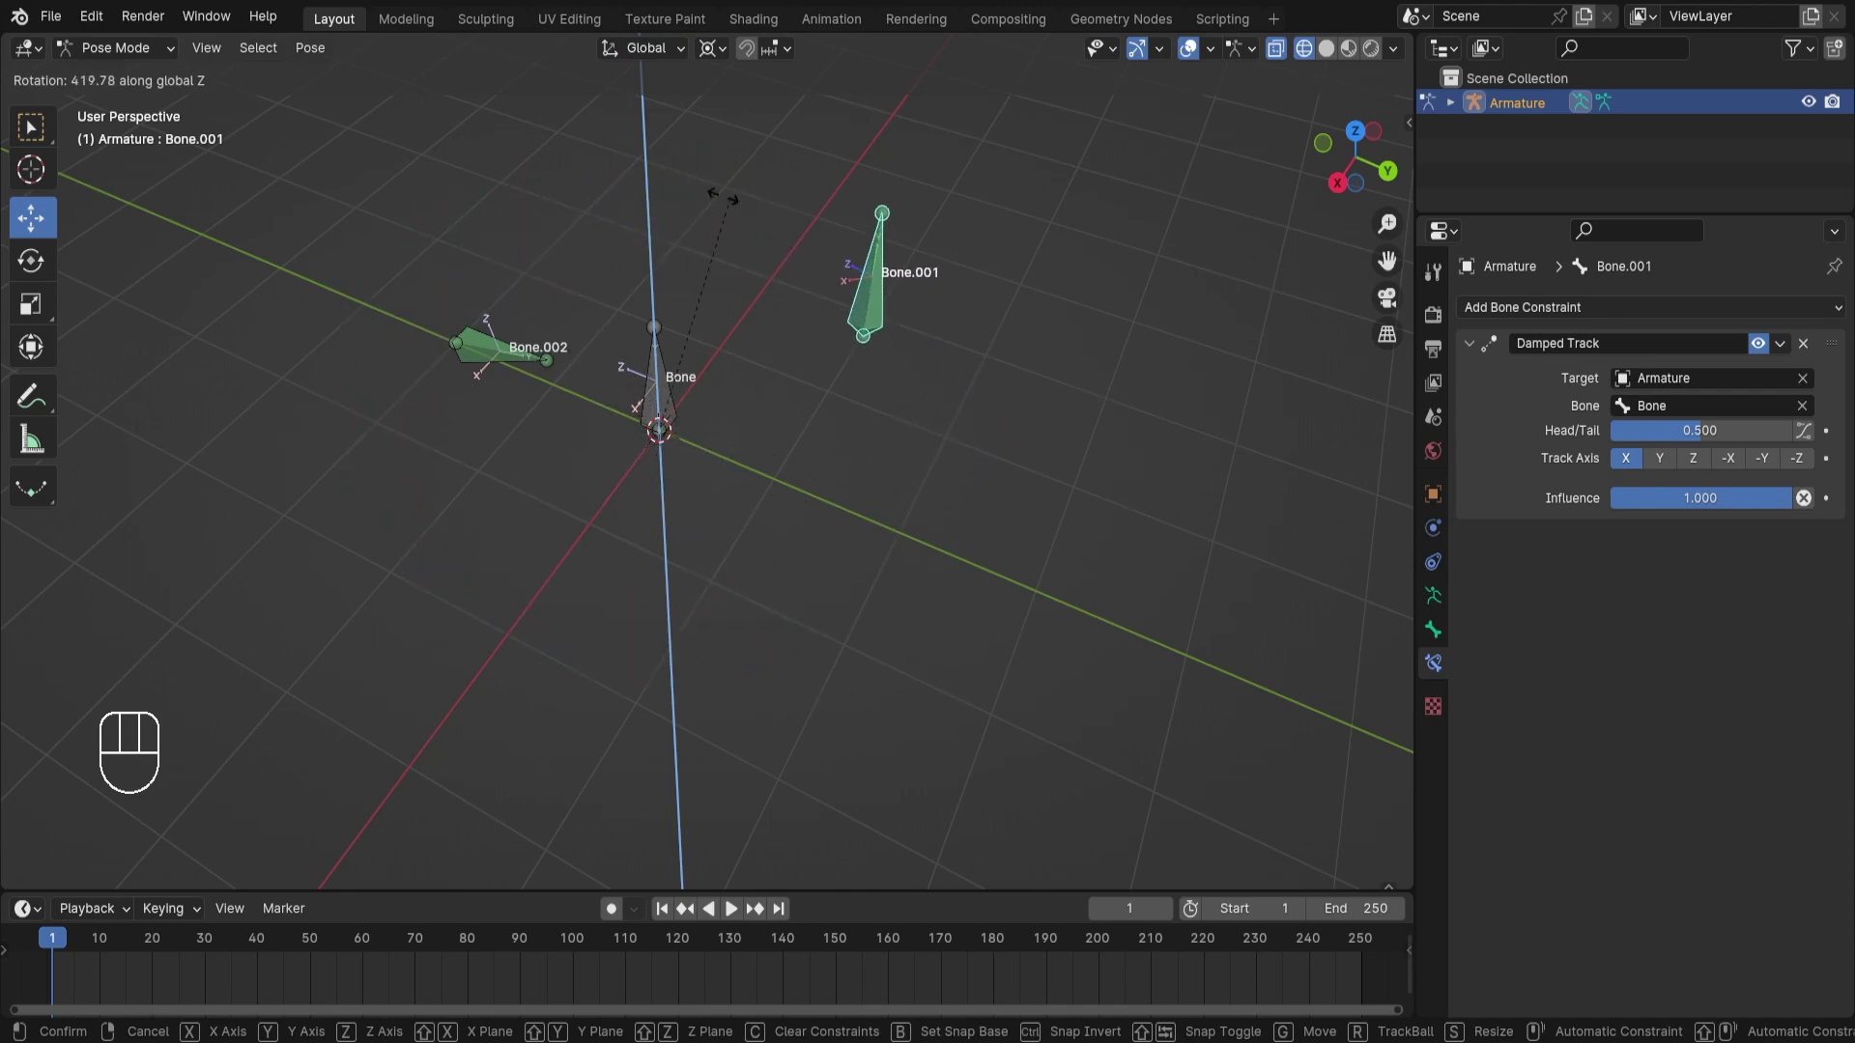
pyautogui.click(1035, 541)
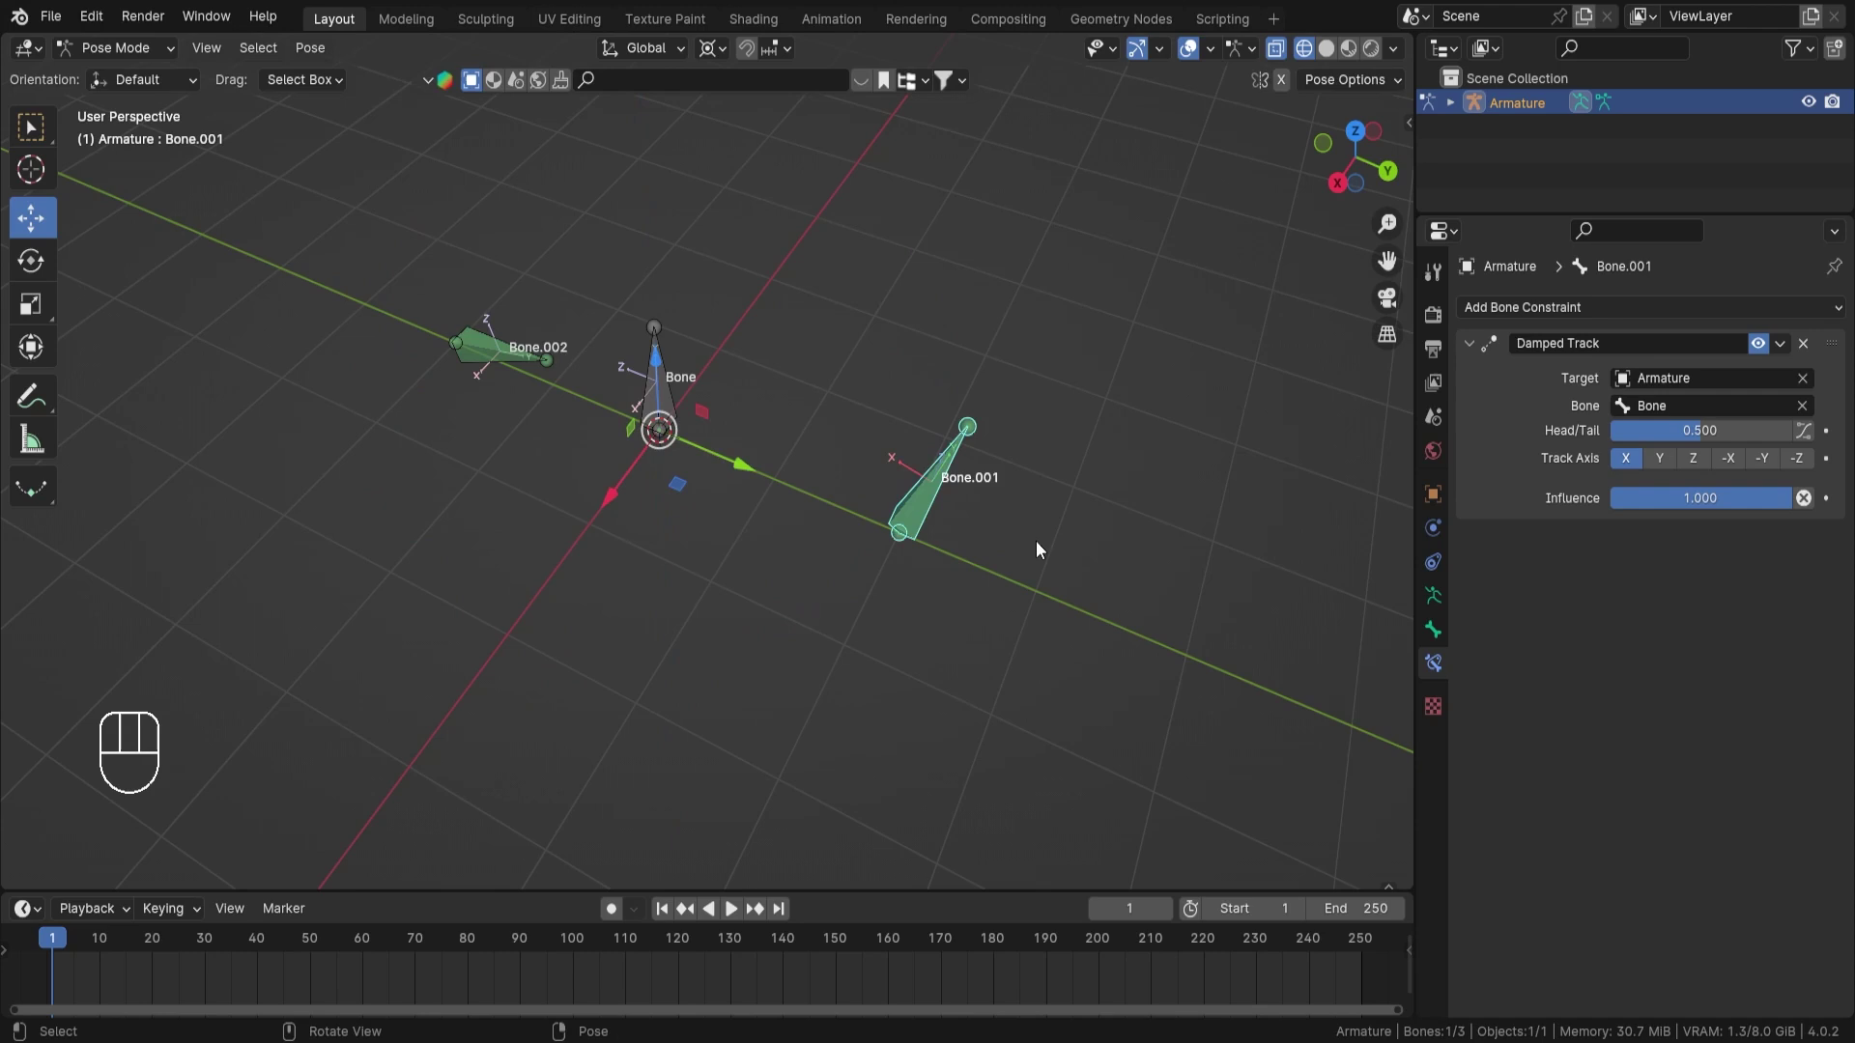
pyautogui.moveTo(1036, 541); pyautogui.dragTo(809, 617, button='middle')
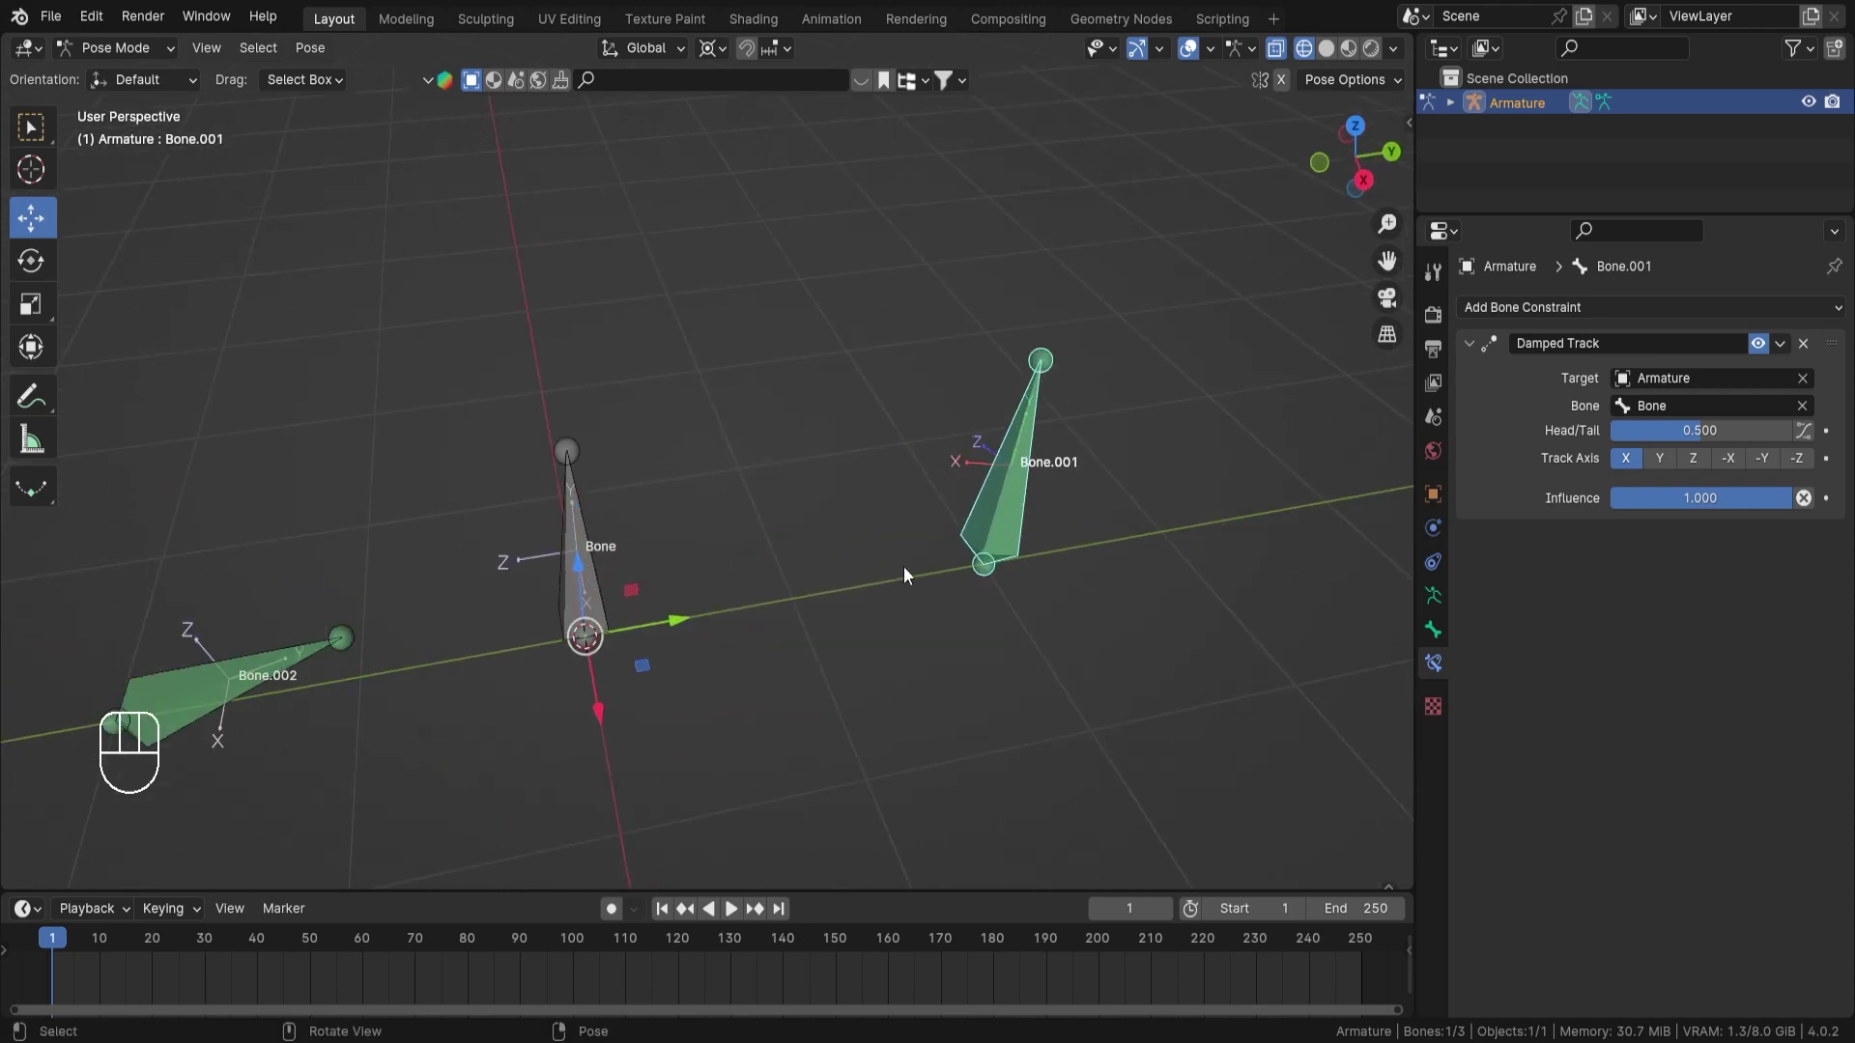
pyautogui.scroll(-2, 1217, 546)
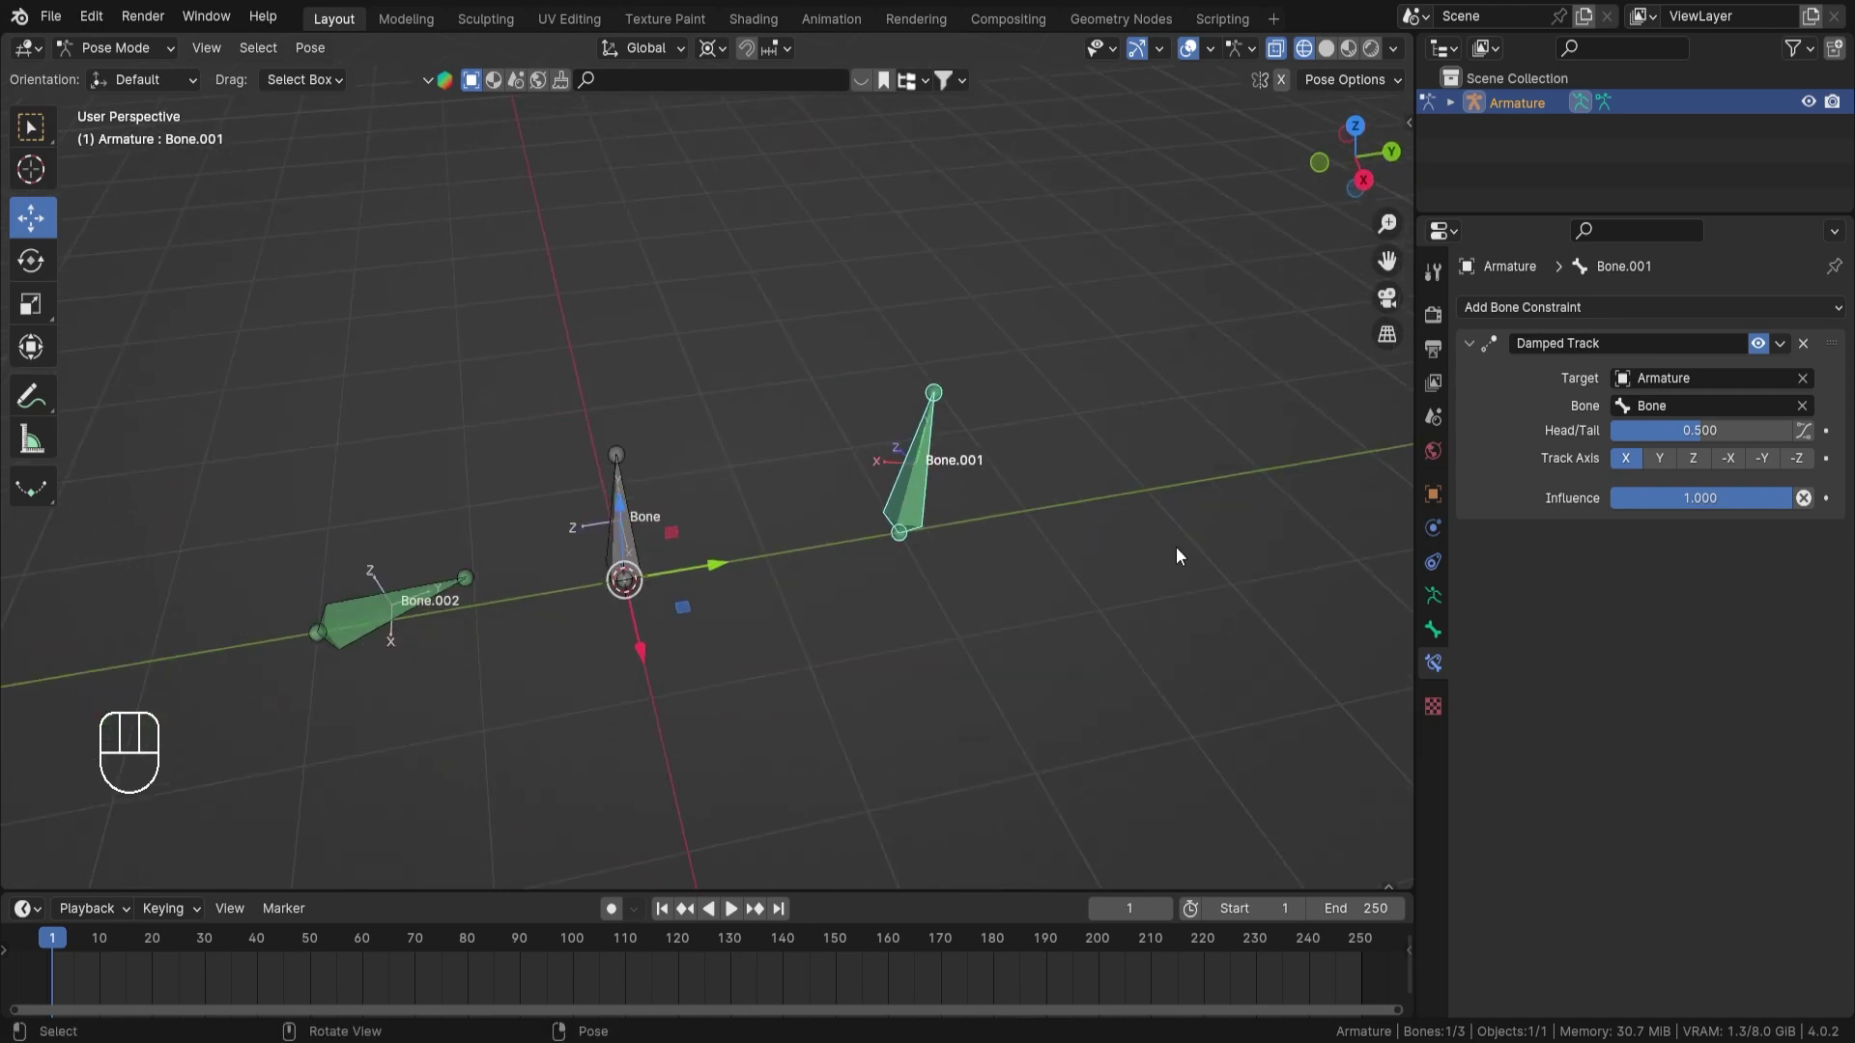
# Try Track Axis Z, X and Y on Bone.001's Damped Track constraint to compare how the bone aims
pyautogui.click(1702, 462)
pyautogui.scroll(2, 976, 526)
pyautogui.scroll(2, 977, 525)
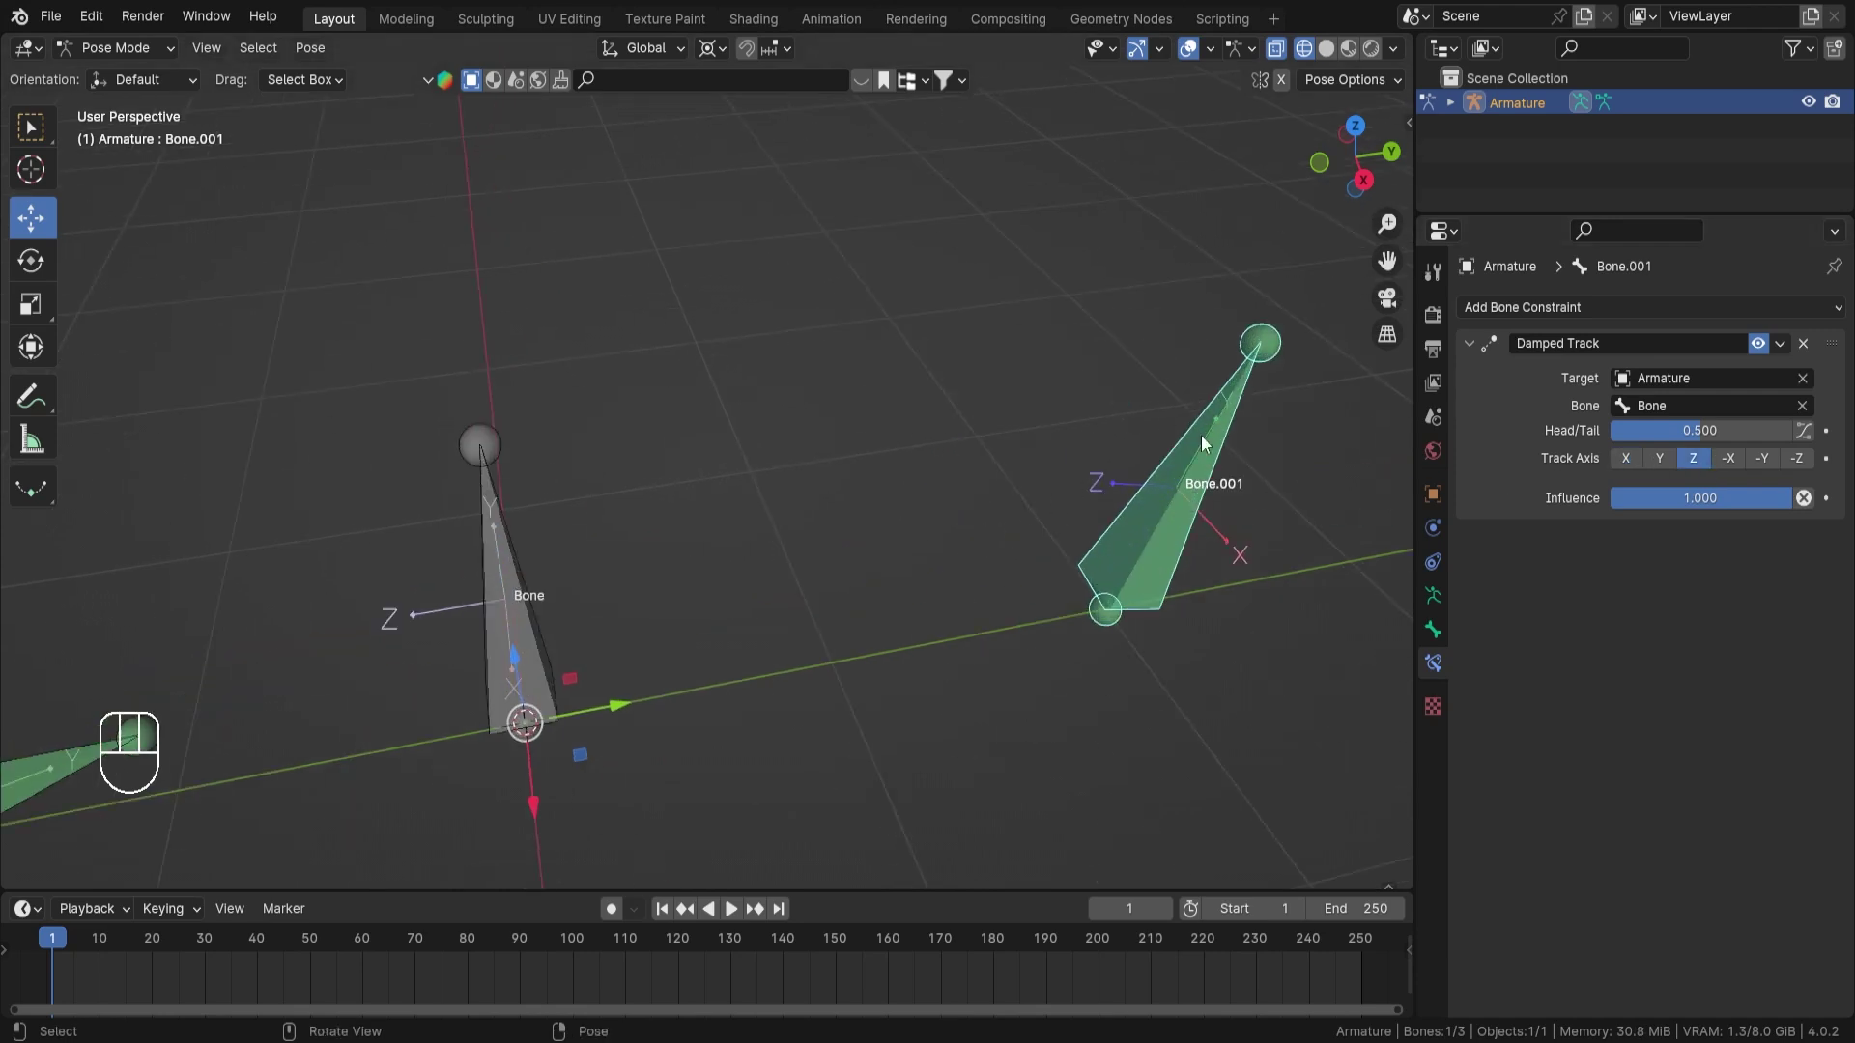
pyautogui.click(1627, 460)
pyautogui.click(1659, 460)
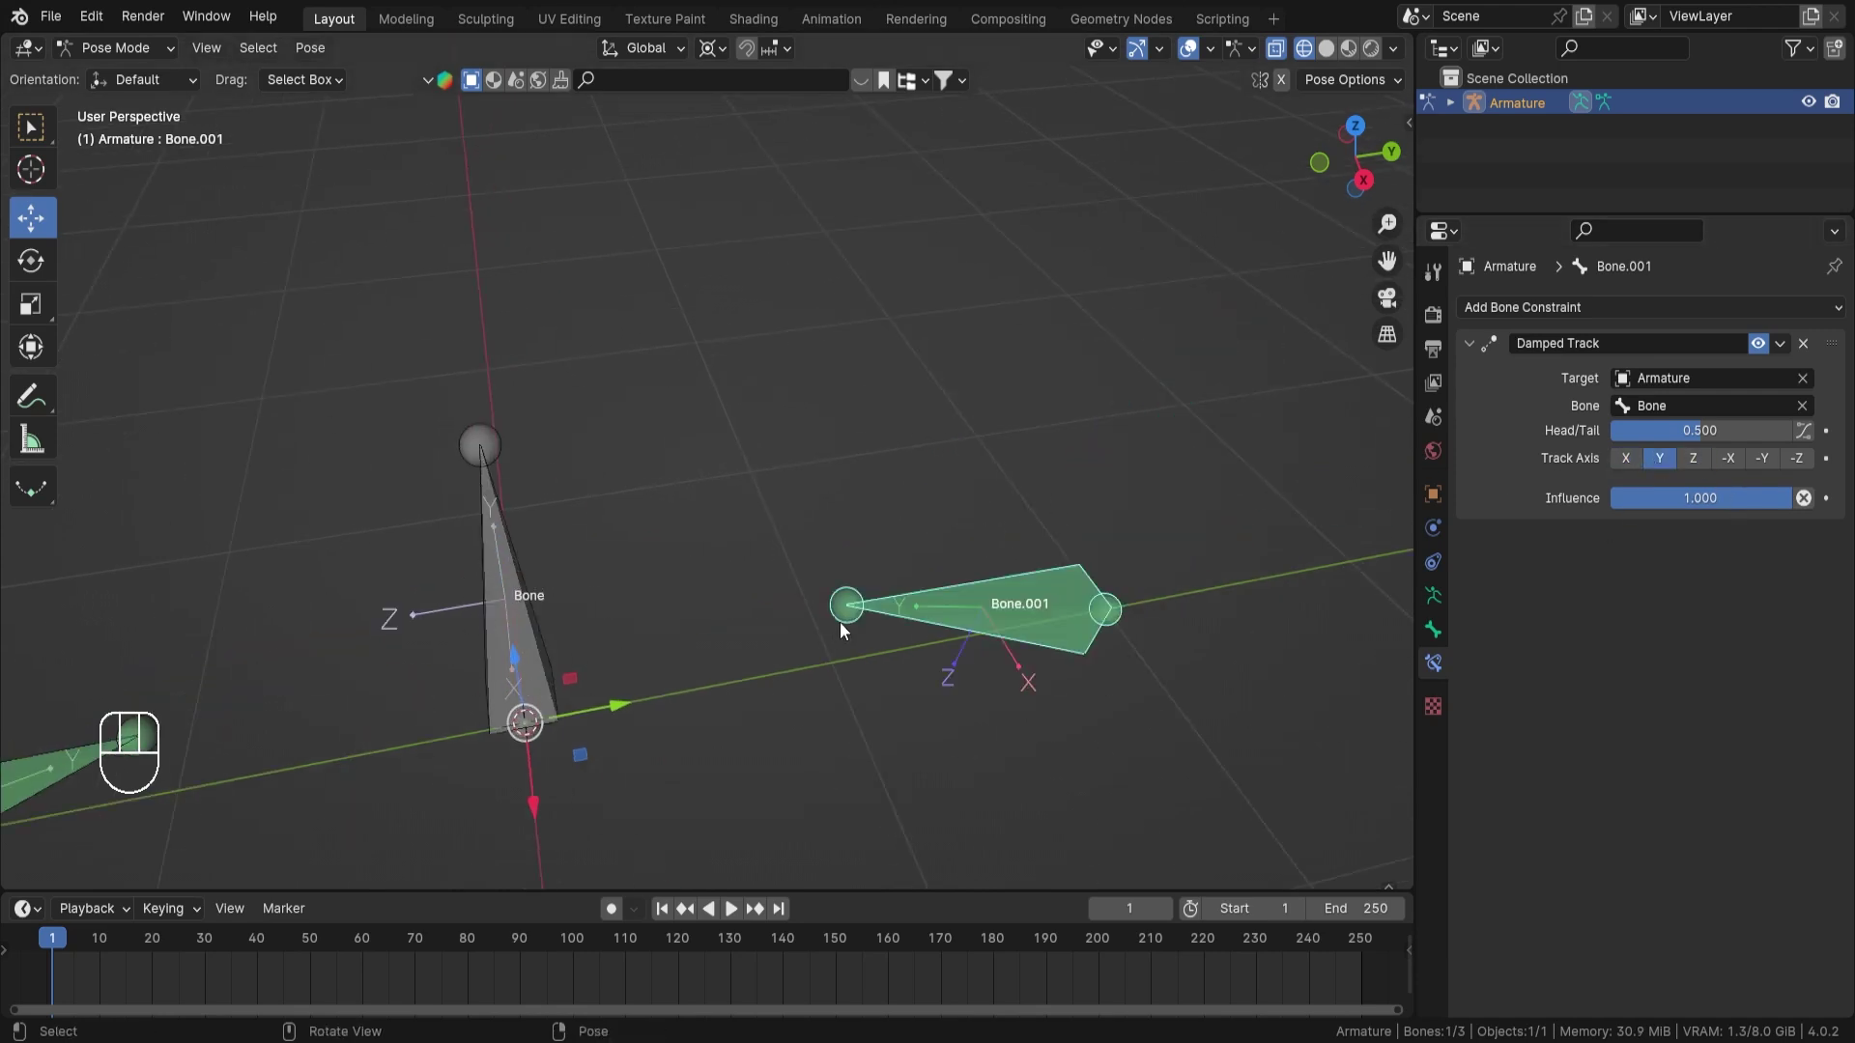
# Compare the -X and X Track Axis options on Bone.001's Damped Track constraint, ending on -X
pyautogui.click(1729, 460)
pyautogui.moveTo(1164, 599); pyautogui.dragTo(1771, 459, button='middle')
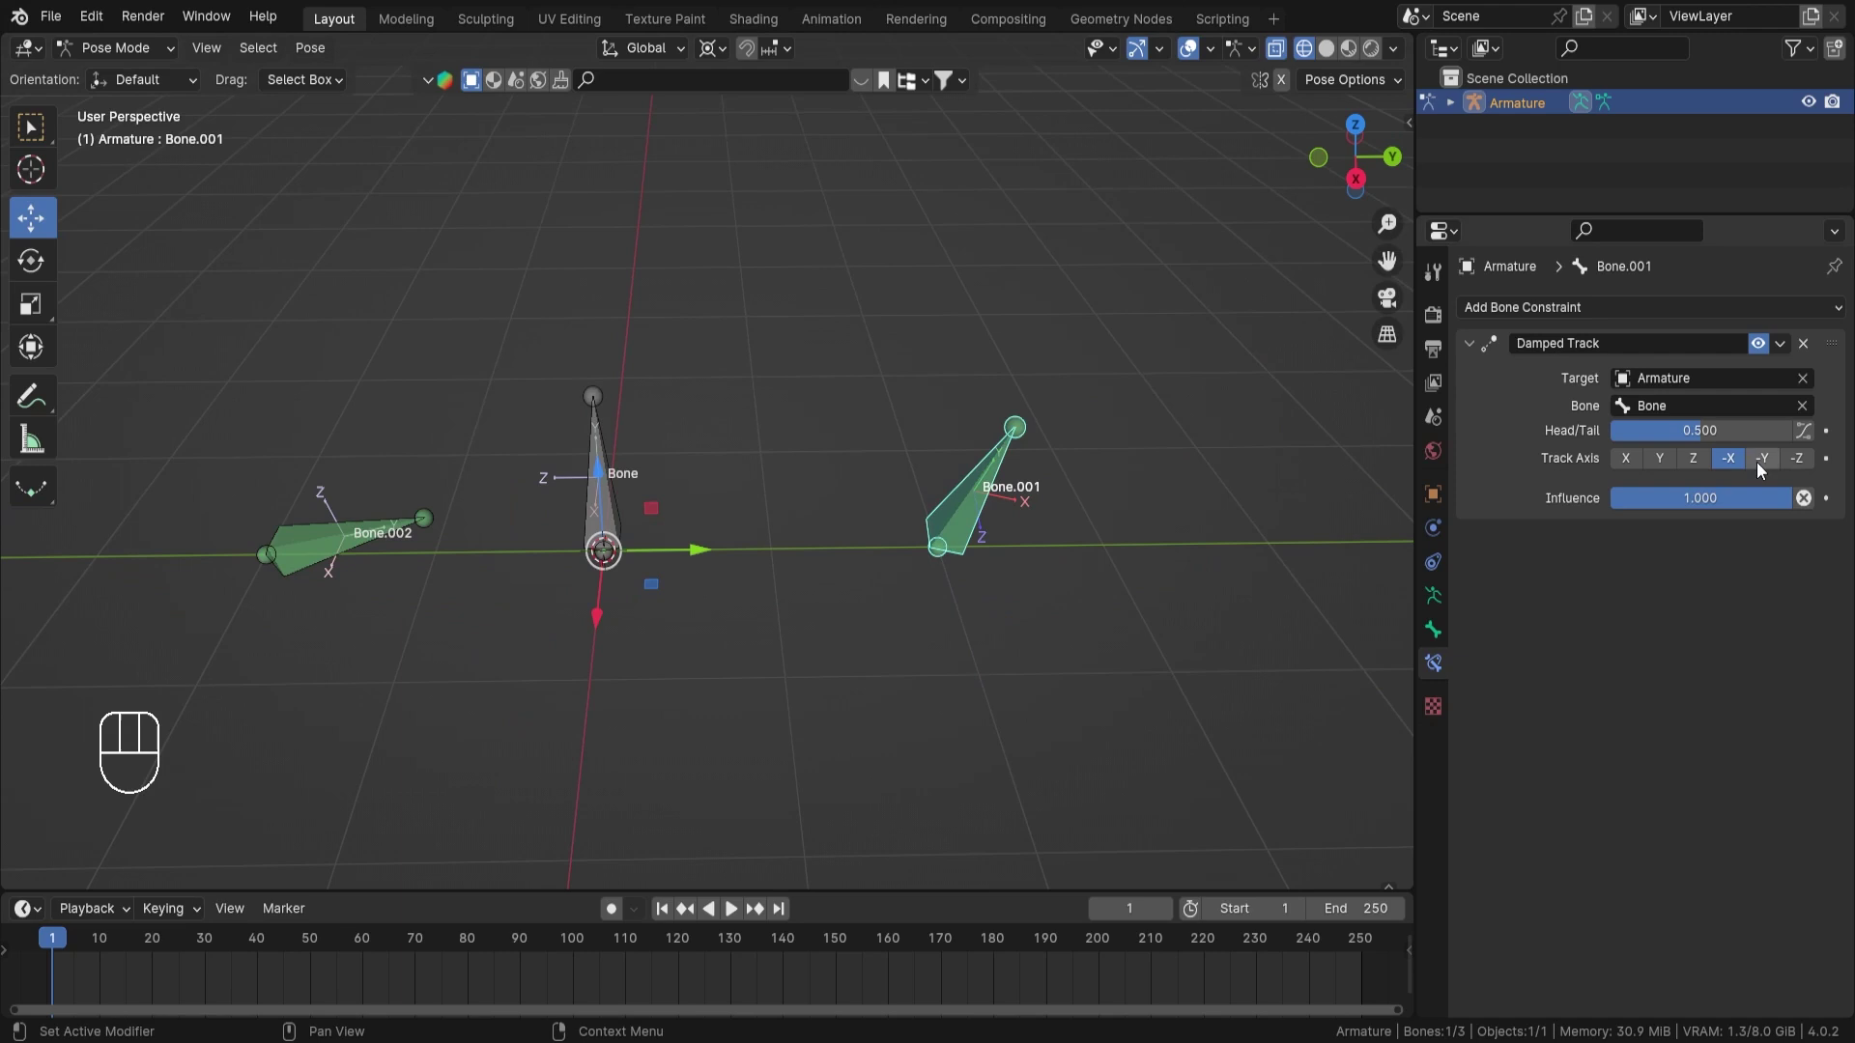
pyautogui.scroll(2, 787, 539)
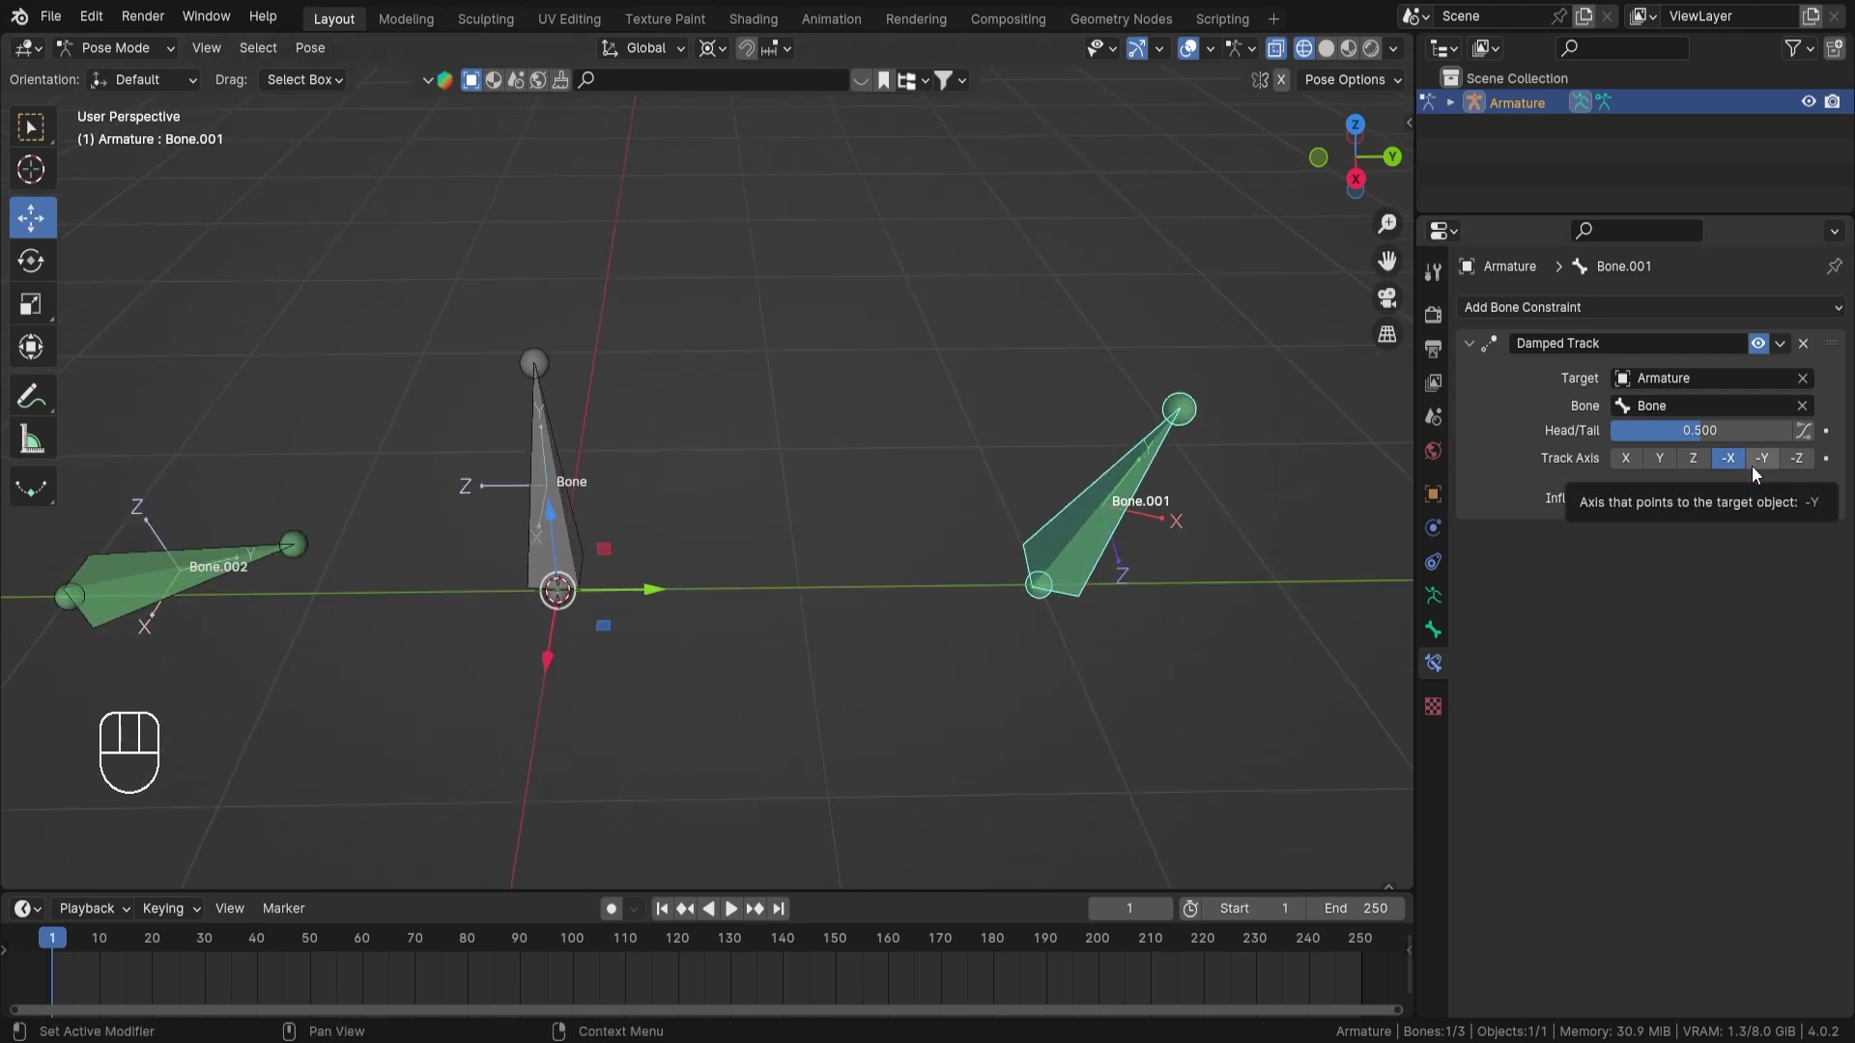
pyautogui.click(1635, 459)
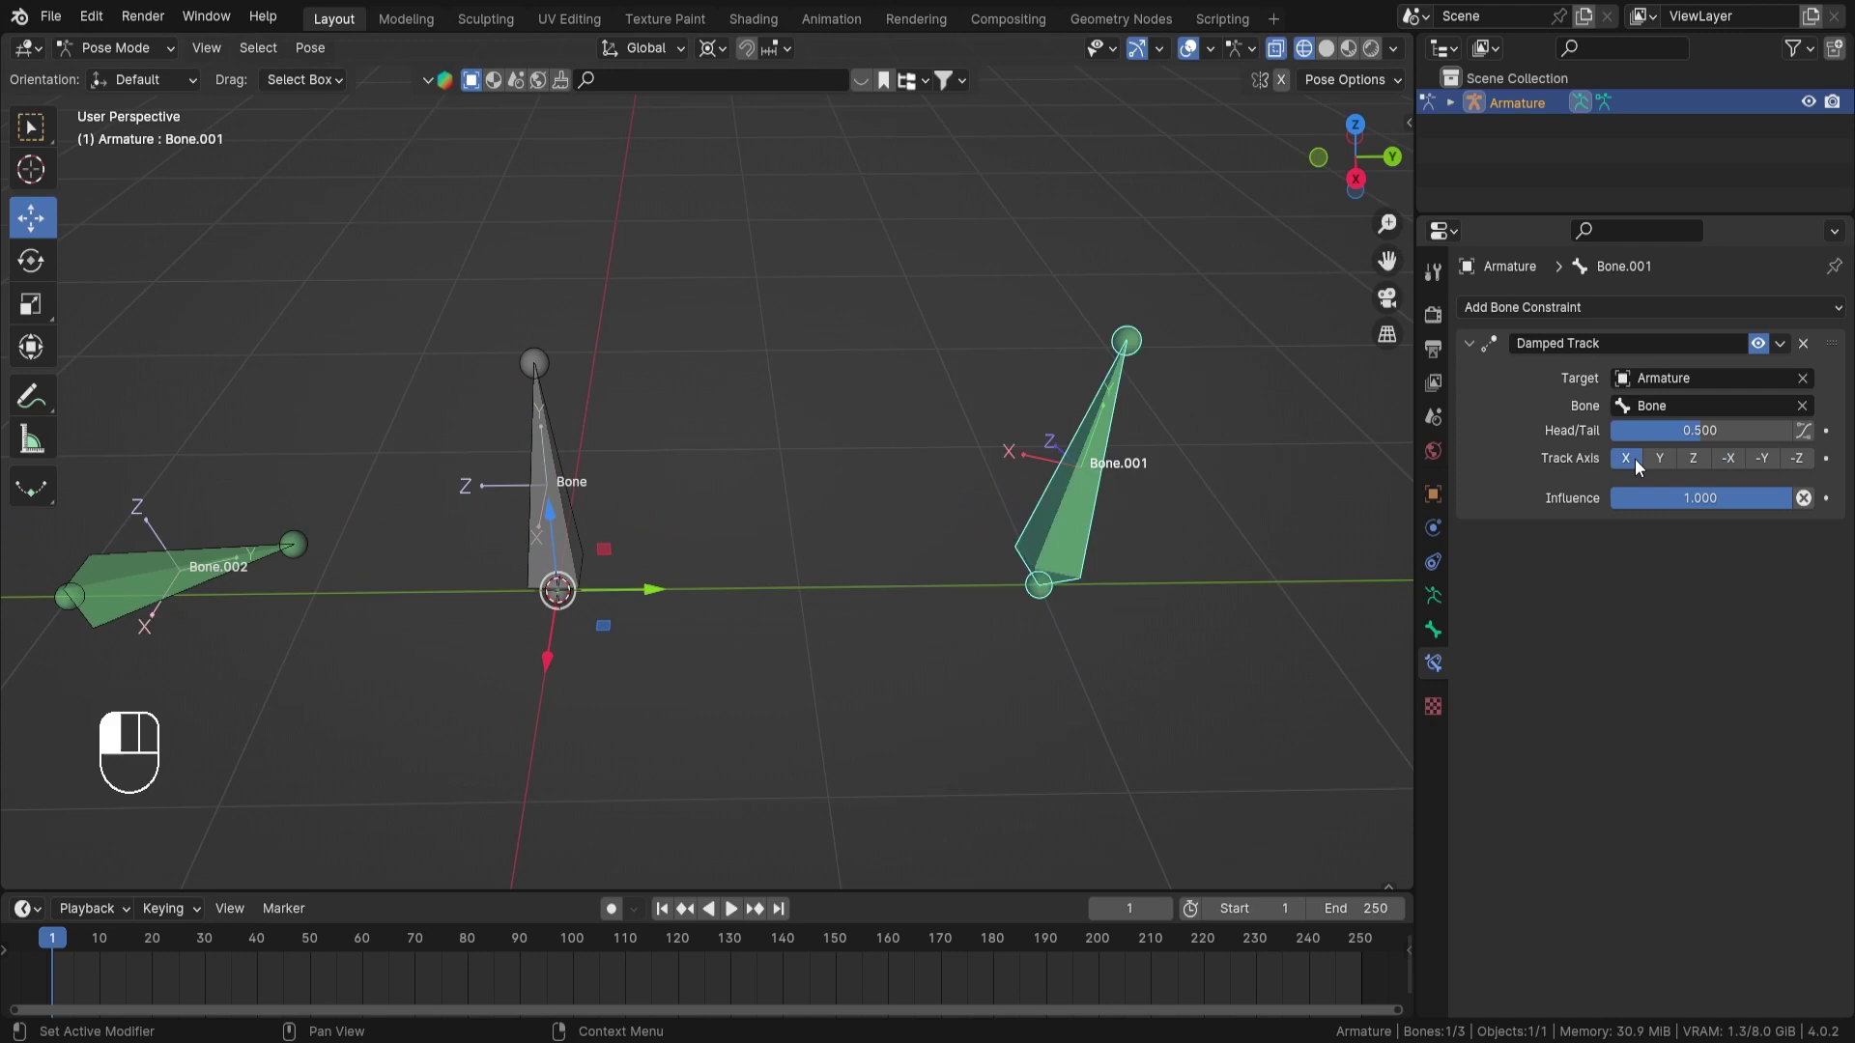
pyautogui.click(1731, 458)
# Try Track Axis -Y on Bone.001's Damped Track constraint, then set it to -Z and inspect the bone's direction
pyautogui.click(1760, 459)
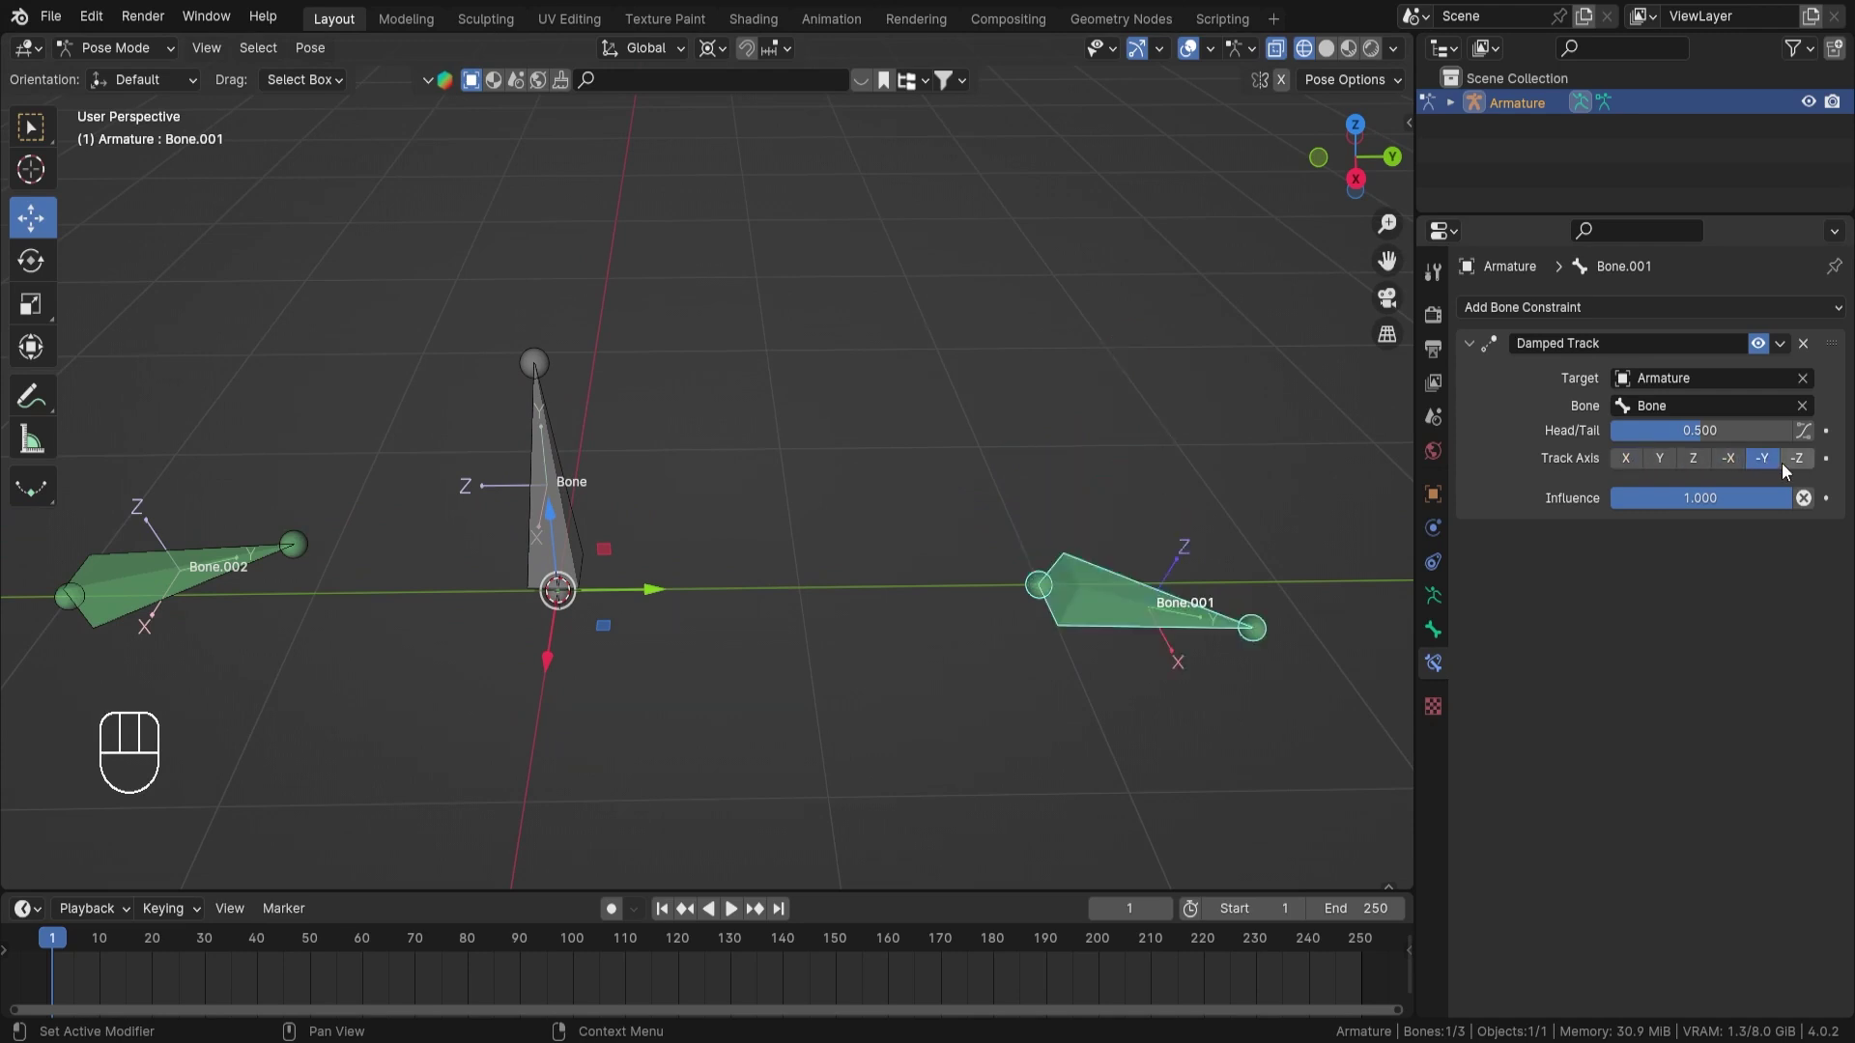
pyautogui.click(1793, 462)
pyautogui.scroll(-3, 1001, 646)
pyautogui.moveTo(1005, 633); pyautogui.dragTo(1005, 561, button='middle')
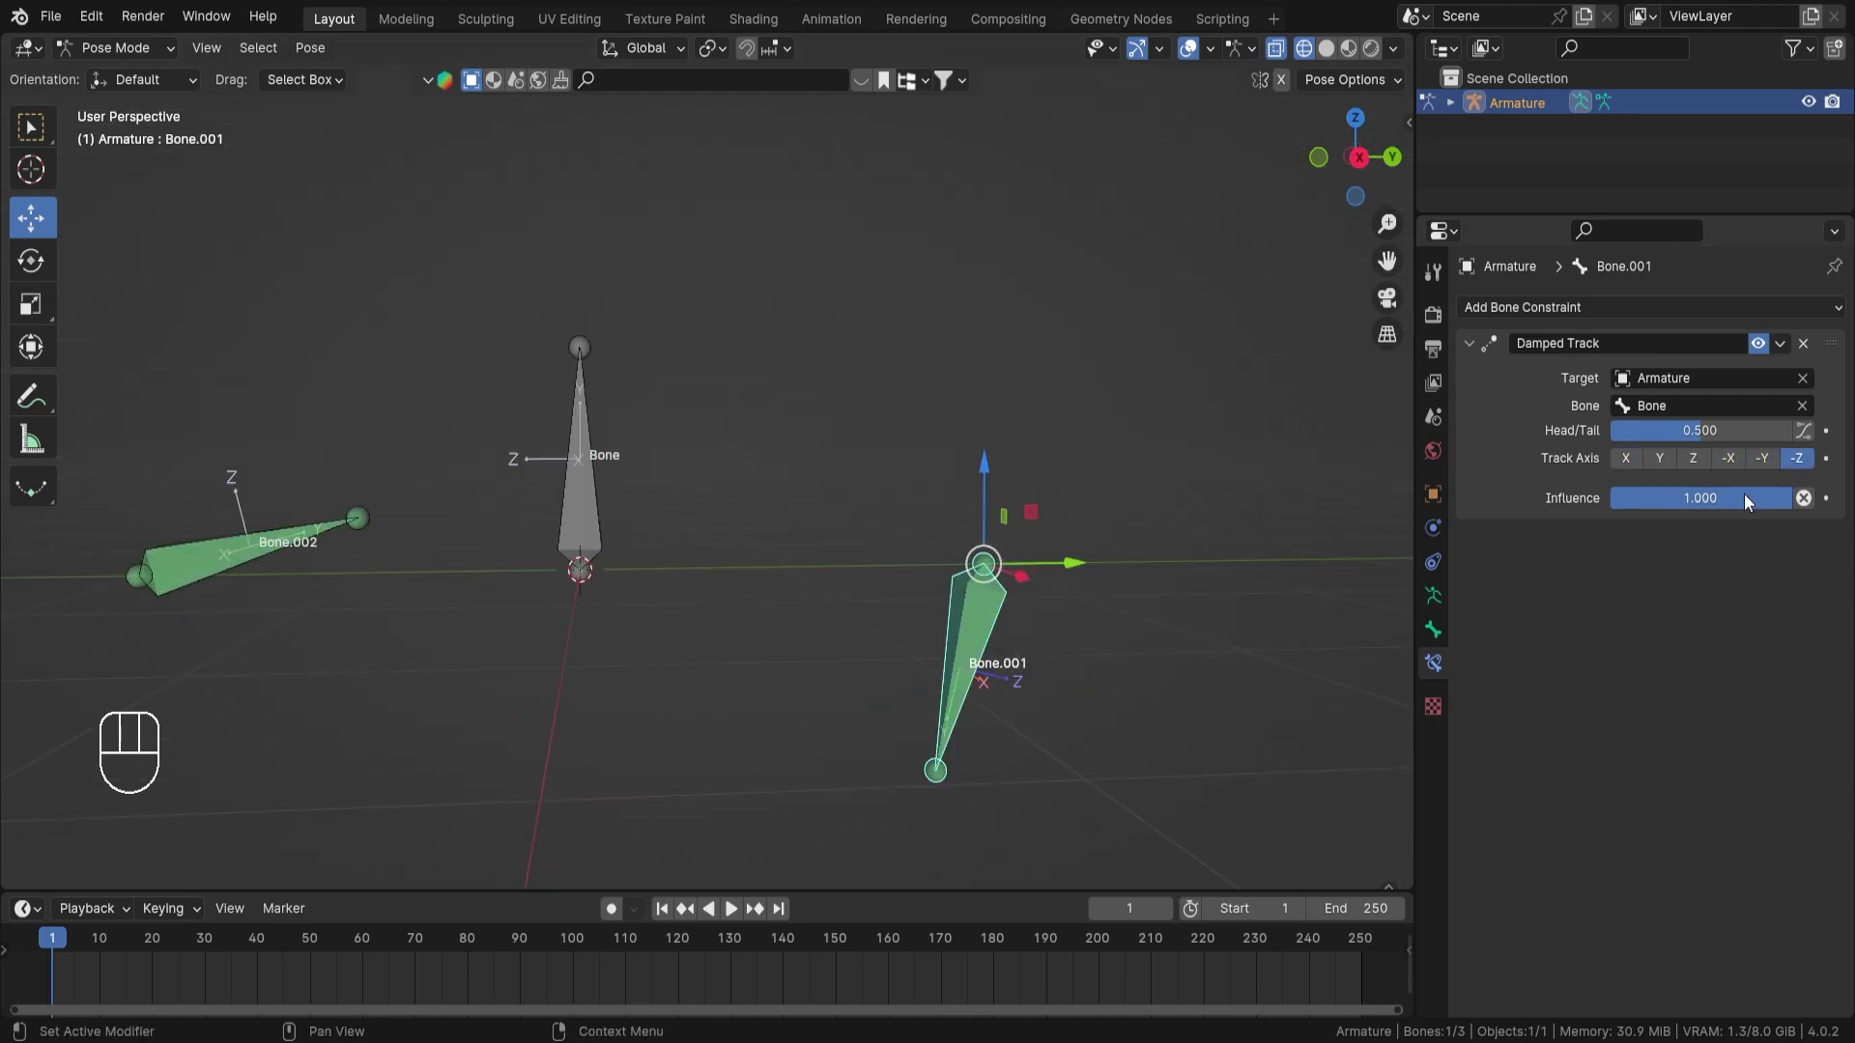
pyautogui.scroll(-5, 838, 406)
pyautogui.moveTo(838, 405); pyautogui.dragTo(864, 447, button='middle')
pyautogui.scroll(3, 849, 473)
pyautogui.scroll(2, 865, 444)
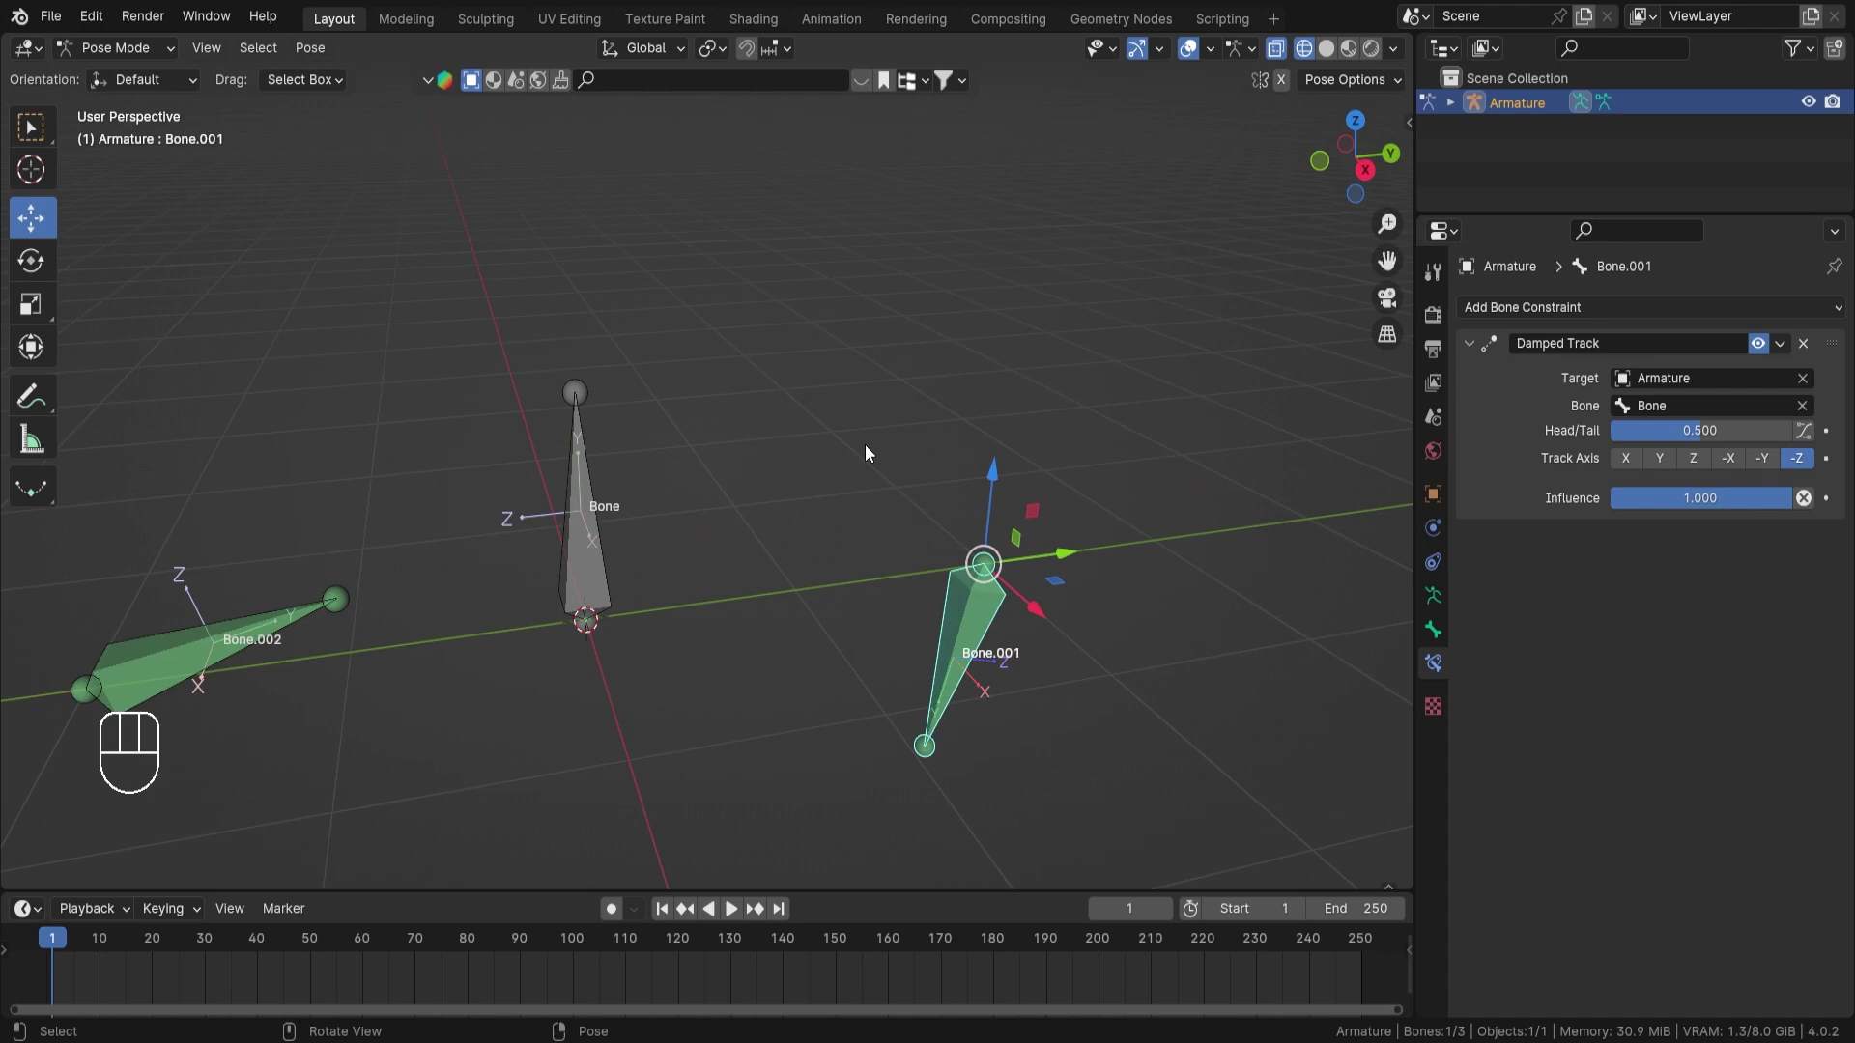
# Remove the Damped Track constraint from Bone.002
pyautogui.click(243, 643)
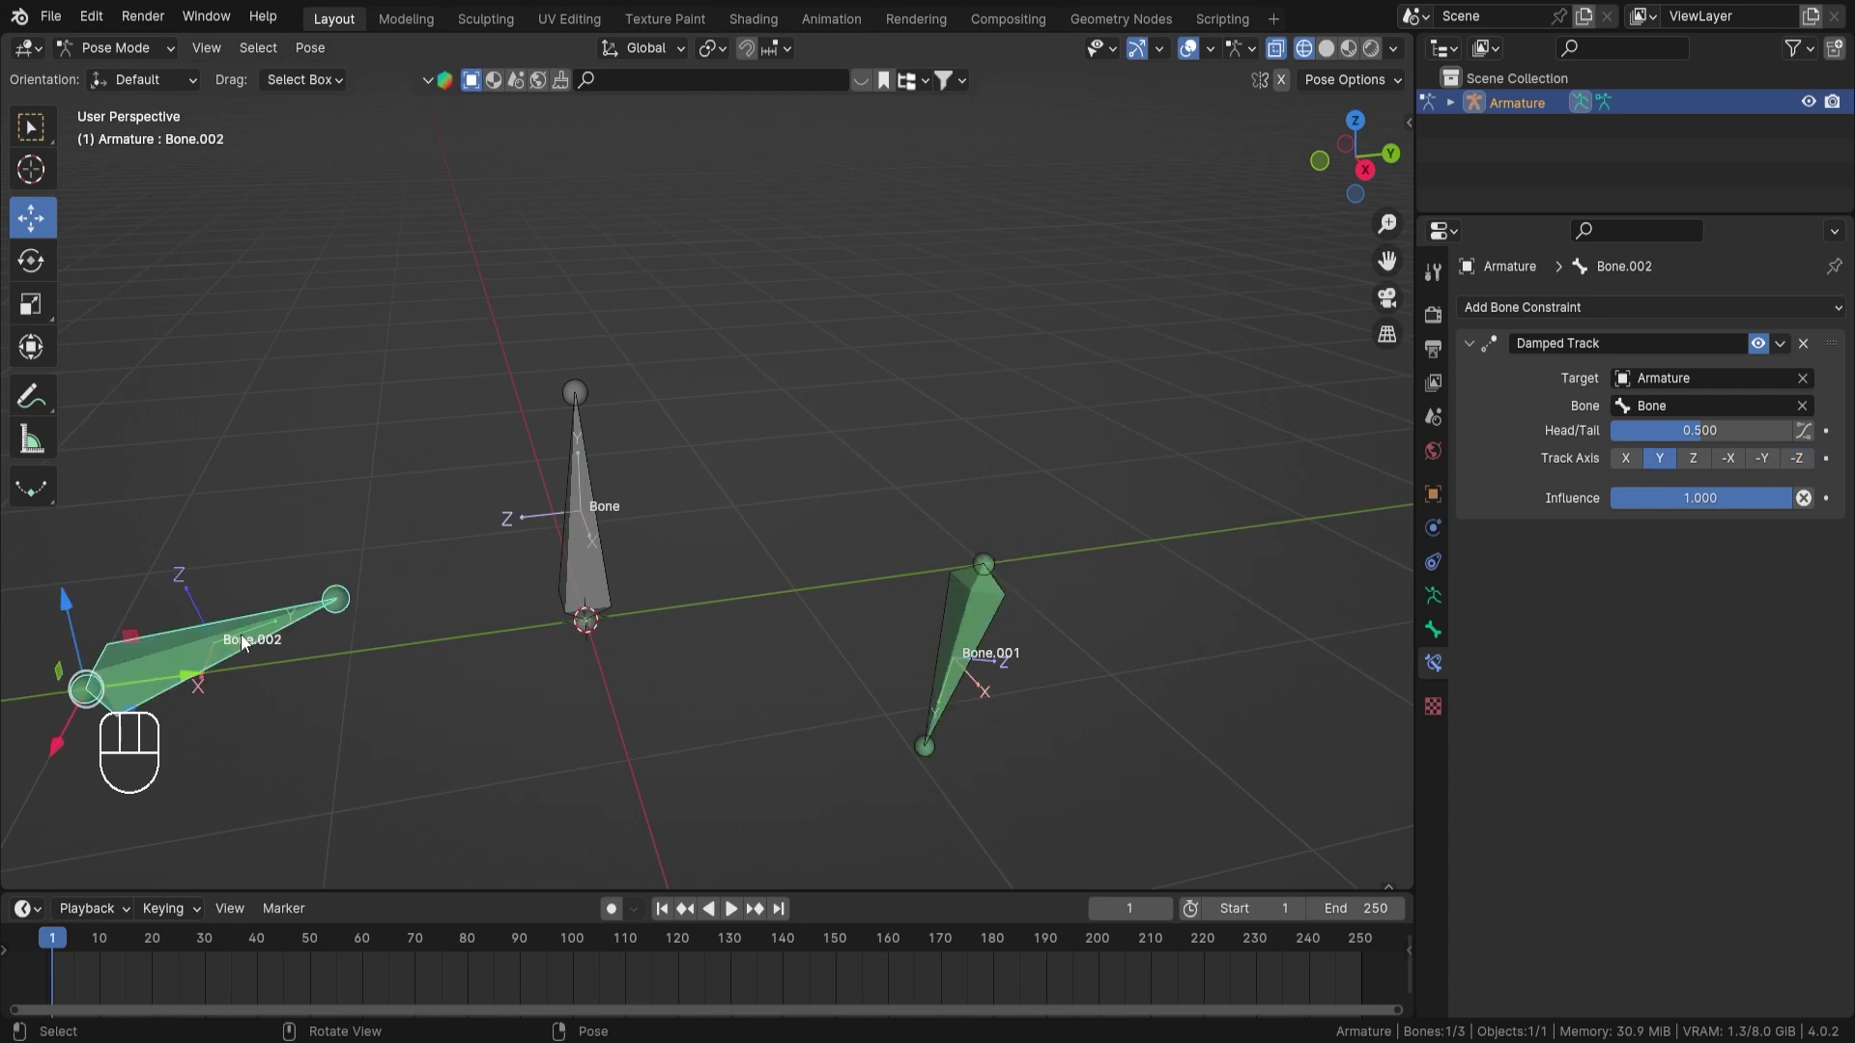
pyautogui.click(1803, 343)
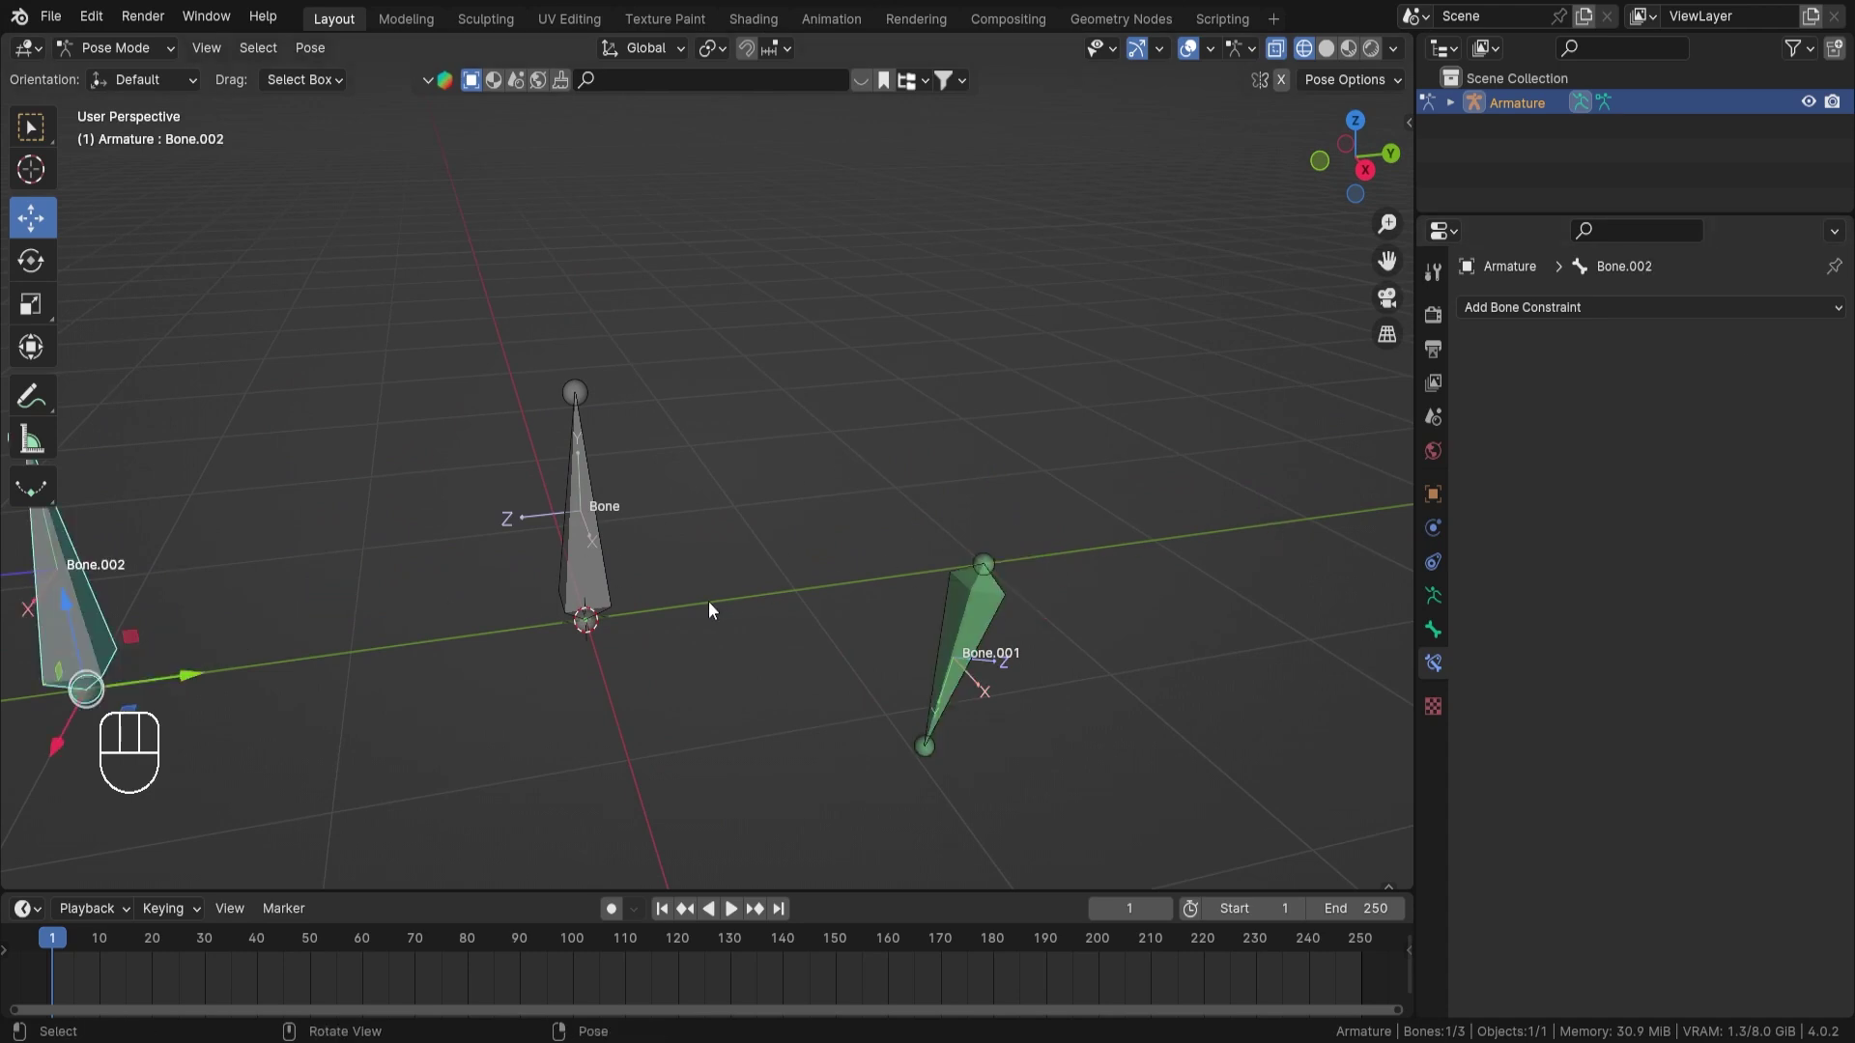
pyautogui.scroll(-3, 719, 579)
pyautogui.scroll(3, 734, 541)
# Add a Damped Track constraint to the central bone, Bone, with target Armature and target bone Bone.001
pyautogui.click(585, 532)
pyautogui.click(1575, 309)
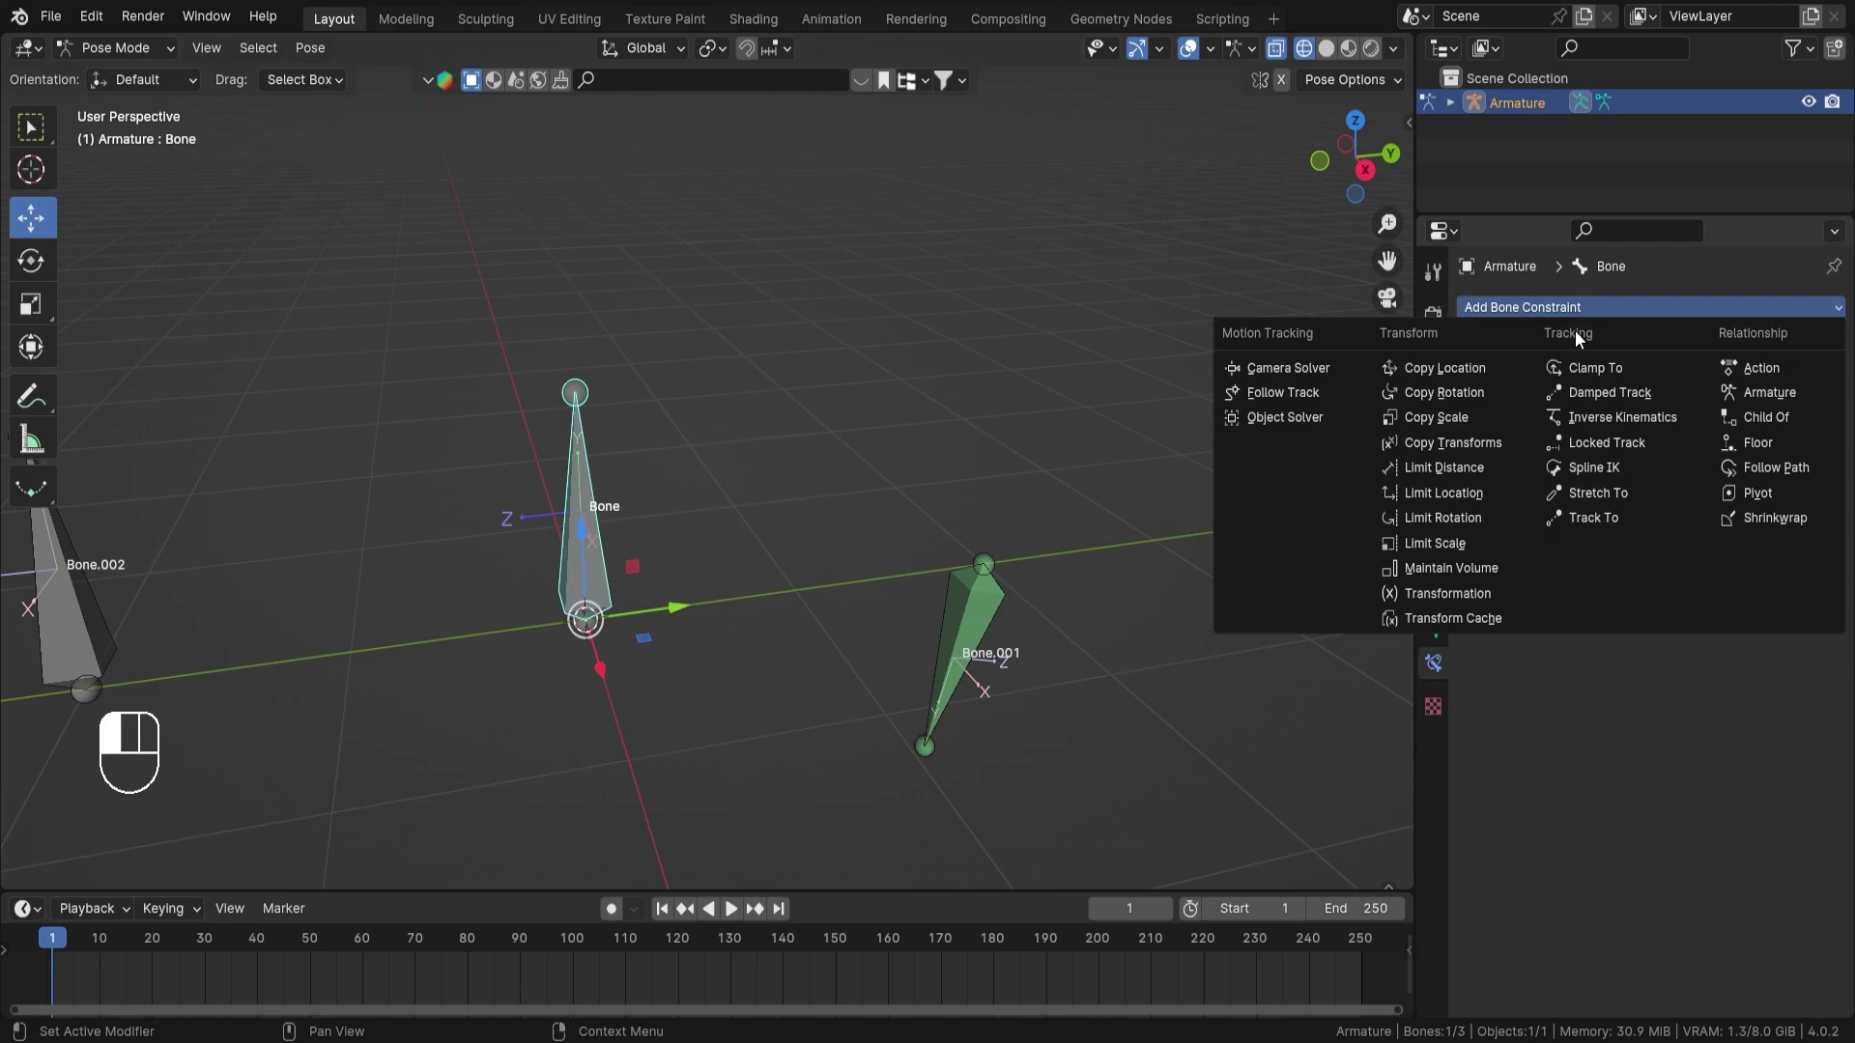
pyautogui.click(1601, 395)
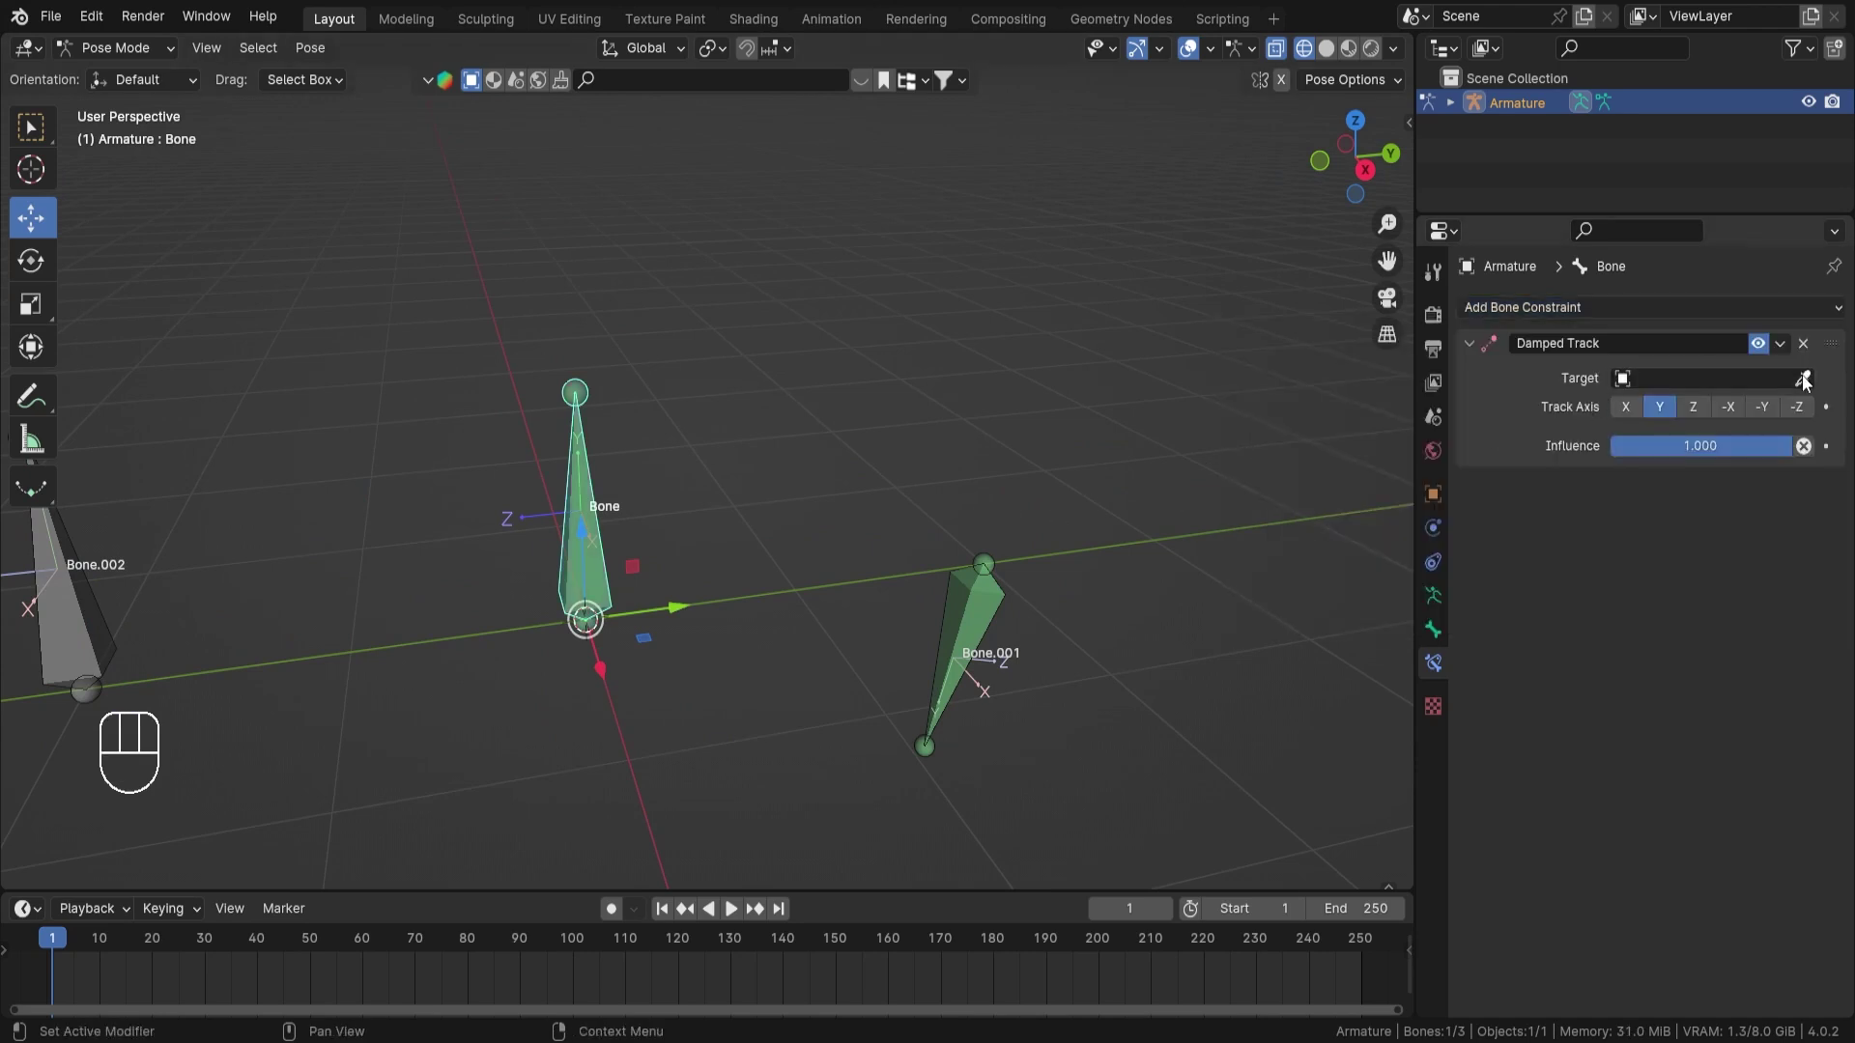
pyautogui.click(1803, 378)
pyautogui.click(964, 584)
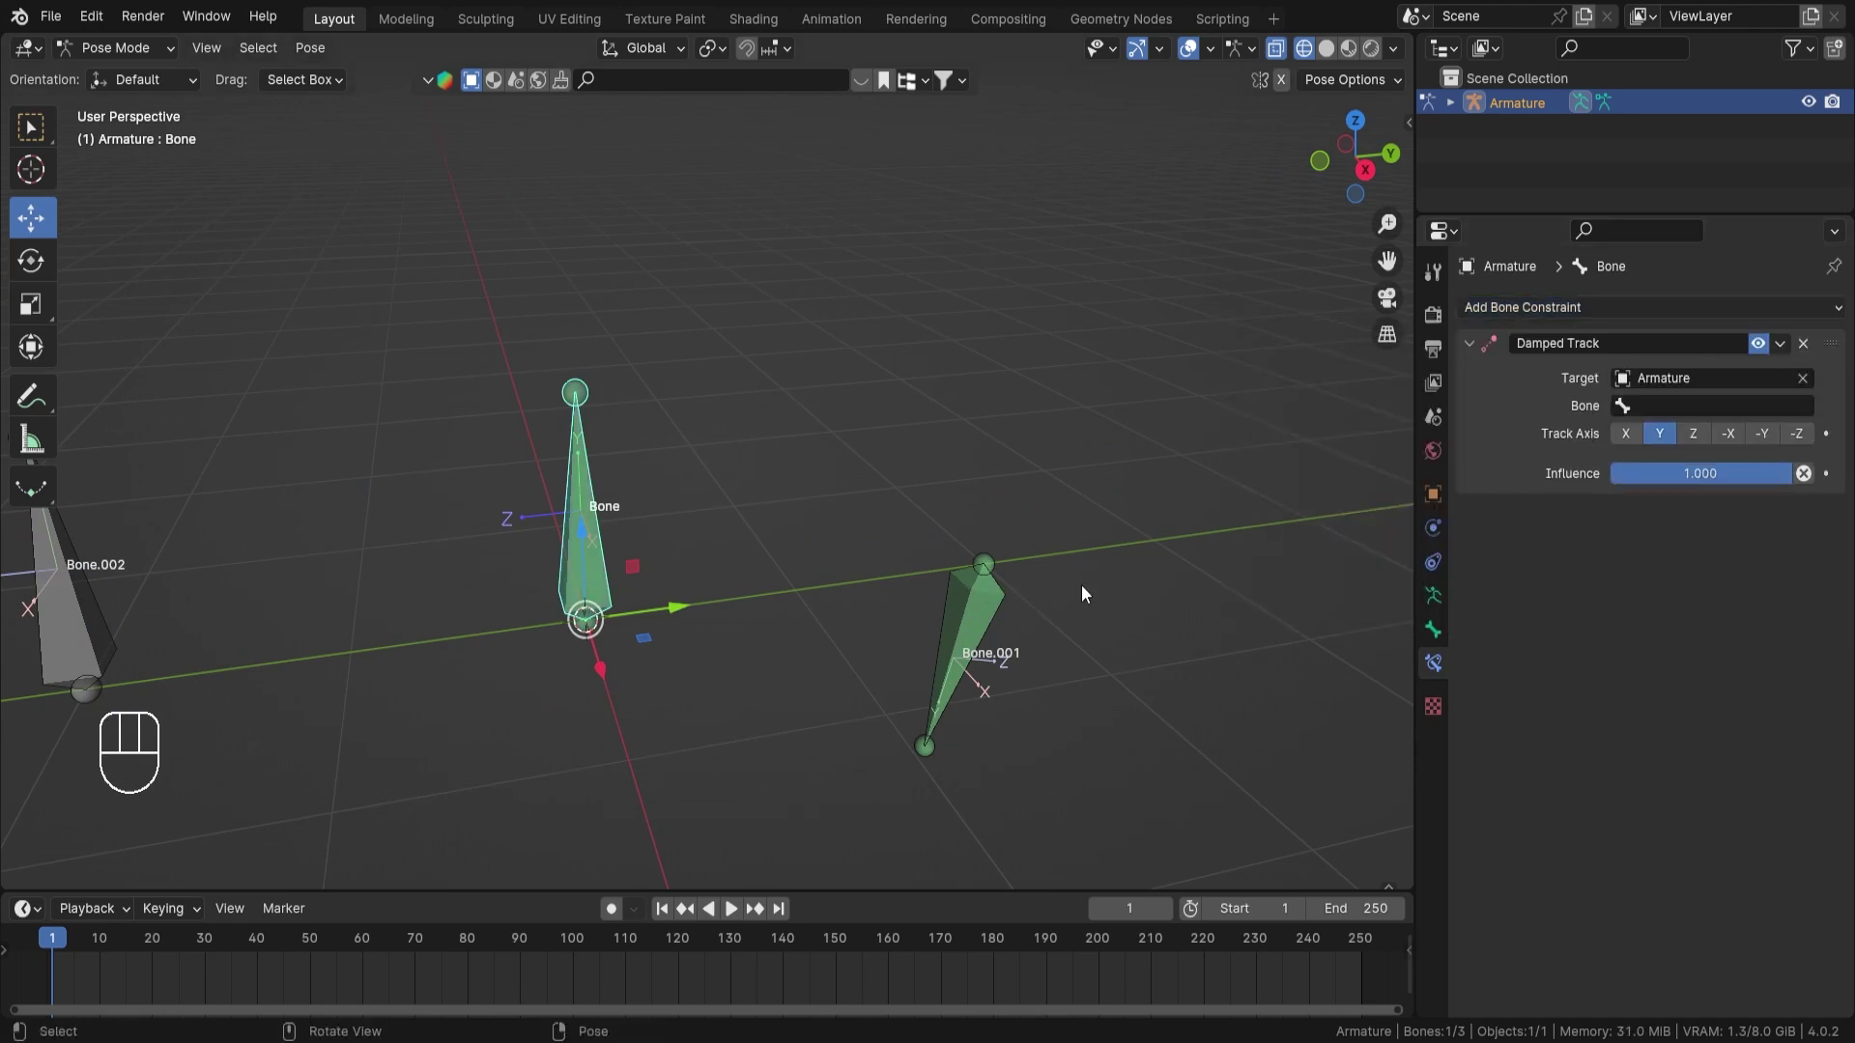
pyautogui.click(1676, 407)
pyautogui.click(1651, 464)
# Clear the location and rotation of Bone.001 and Bone, and set Bone.001's Damped Track Track Axis to Y
pyautogui.click(990, 502)
pyautogui.hotkey('alt', 'g')
pyautogui.hotkey('alt', 'r')
pyautogui.click(667, 601)
pyautogui.hotkey('alt', 'g')
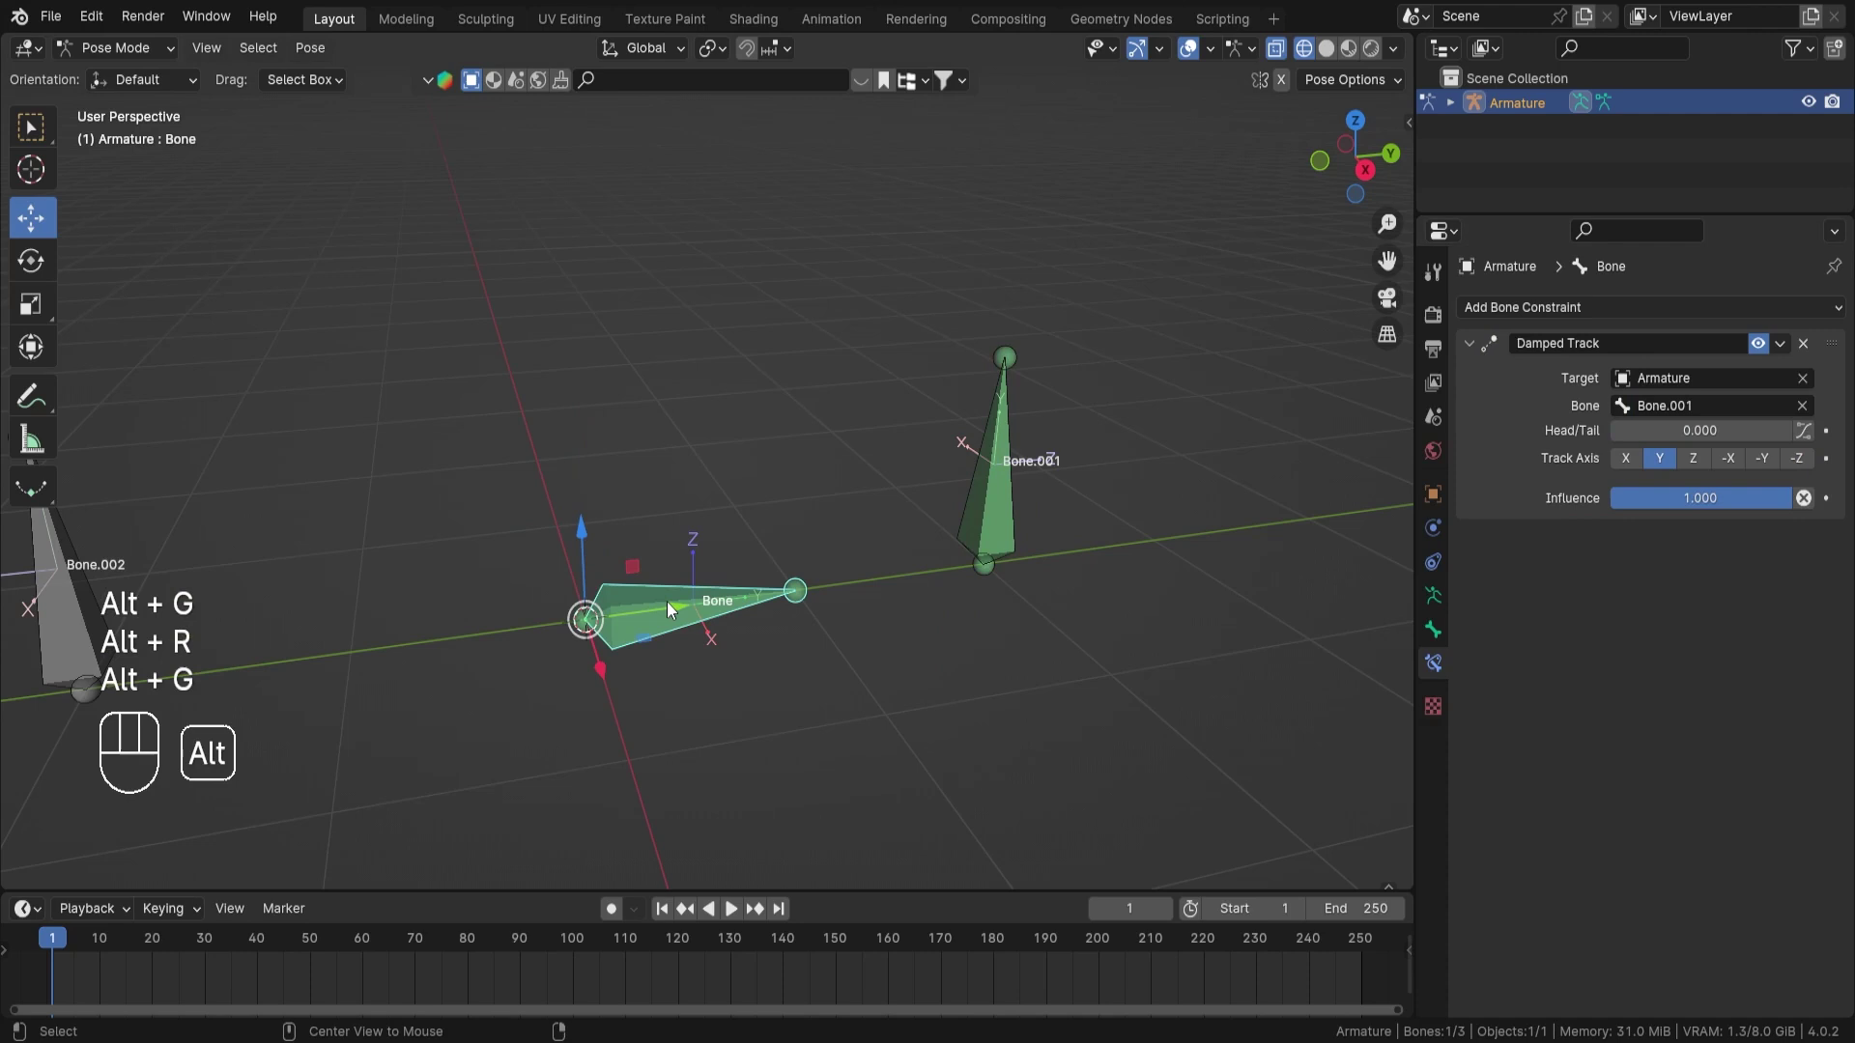
pyautogui.hotkey('alt', 'r')
pyautogui.click(999, 523)
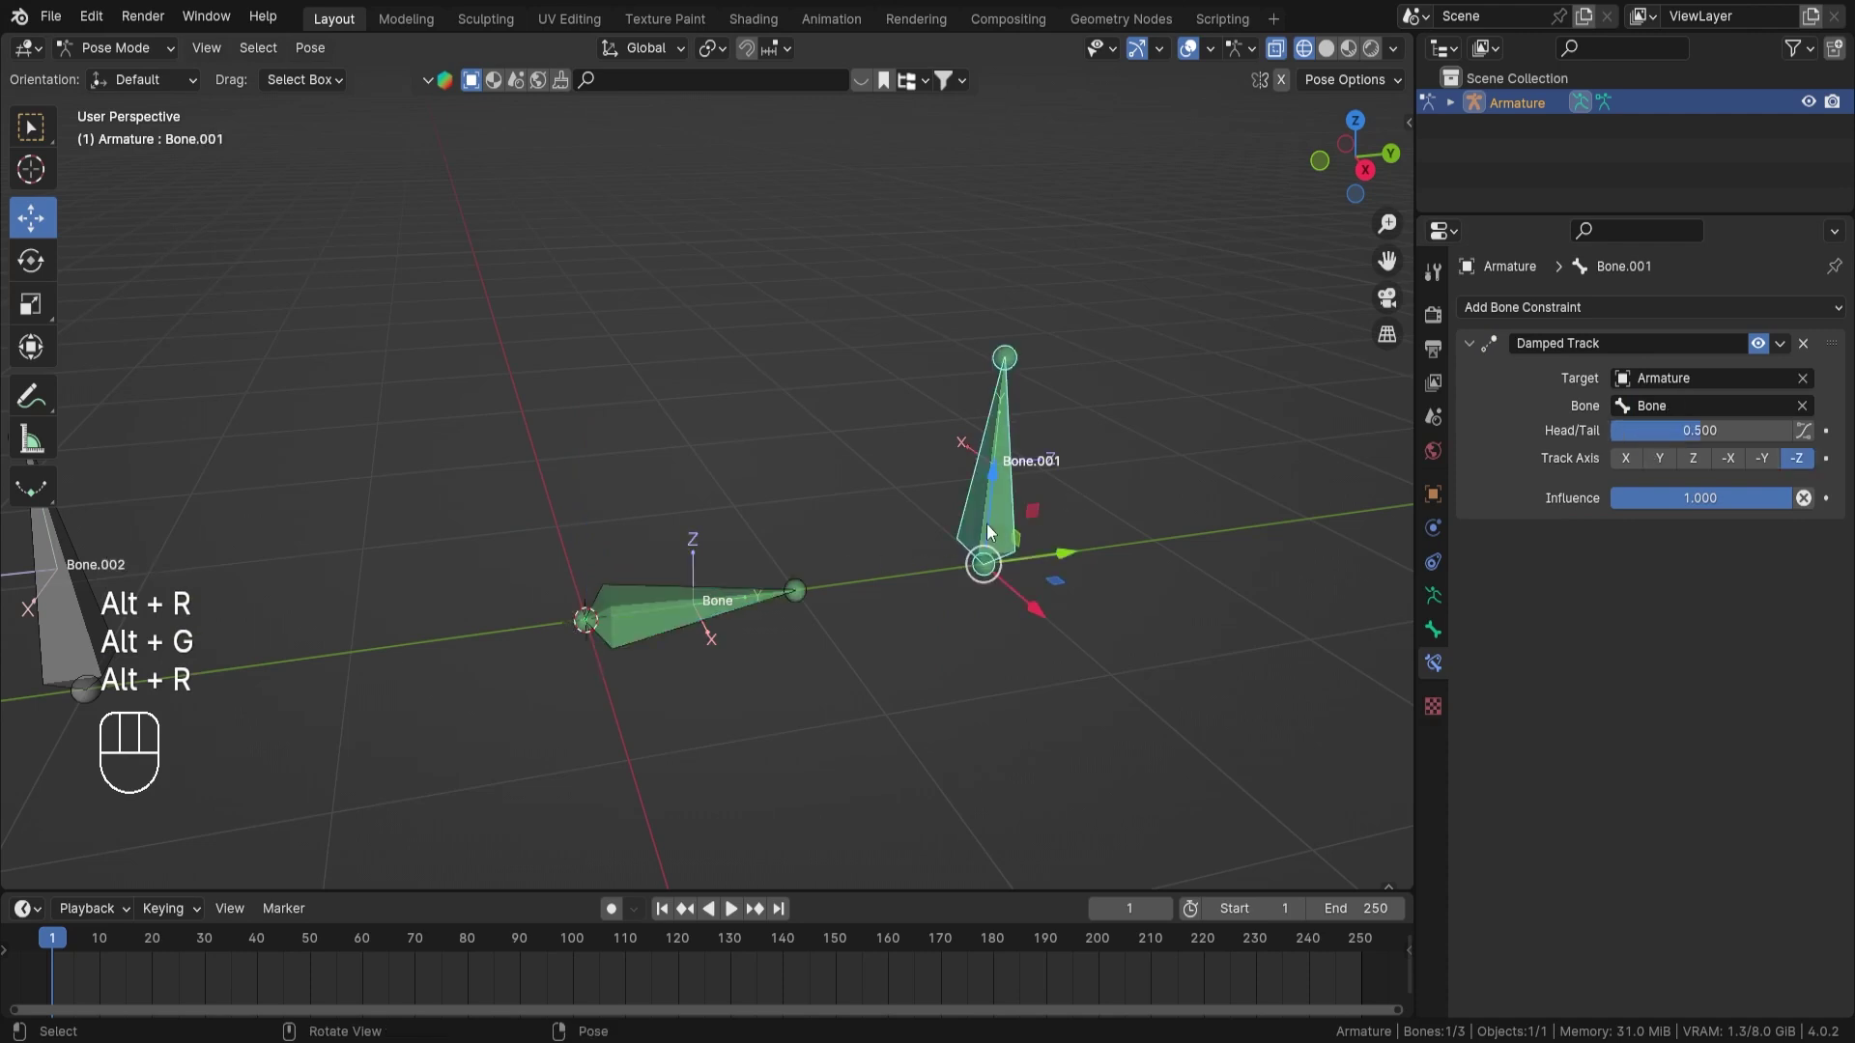
pyautogui.click(1658, 458)
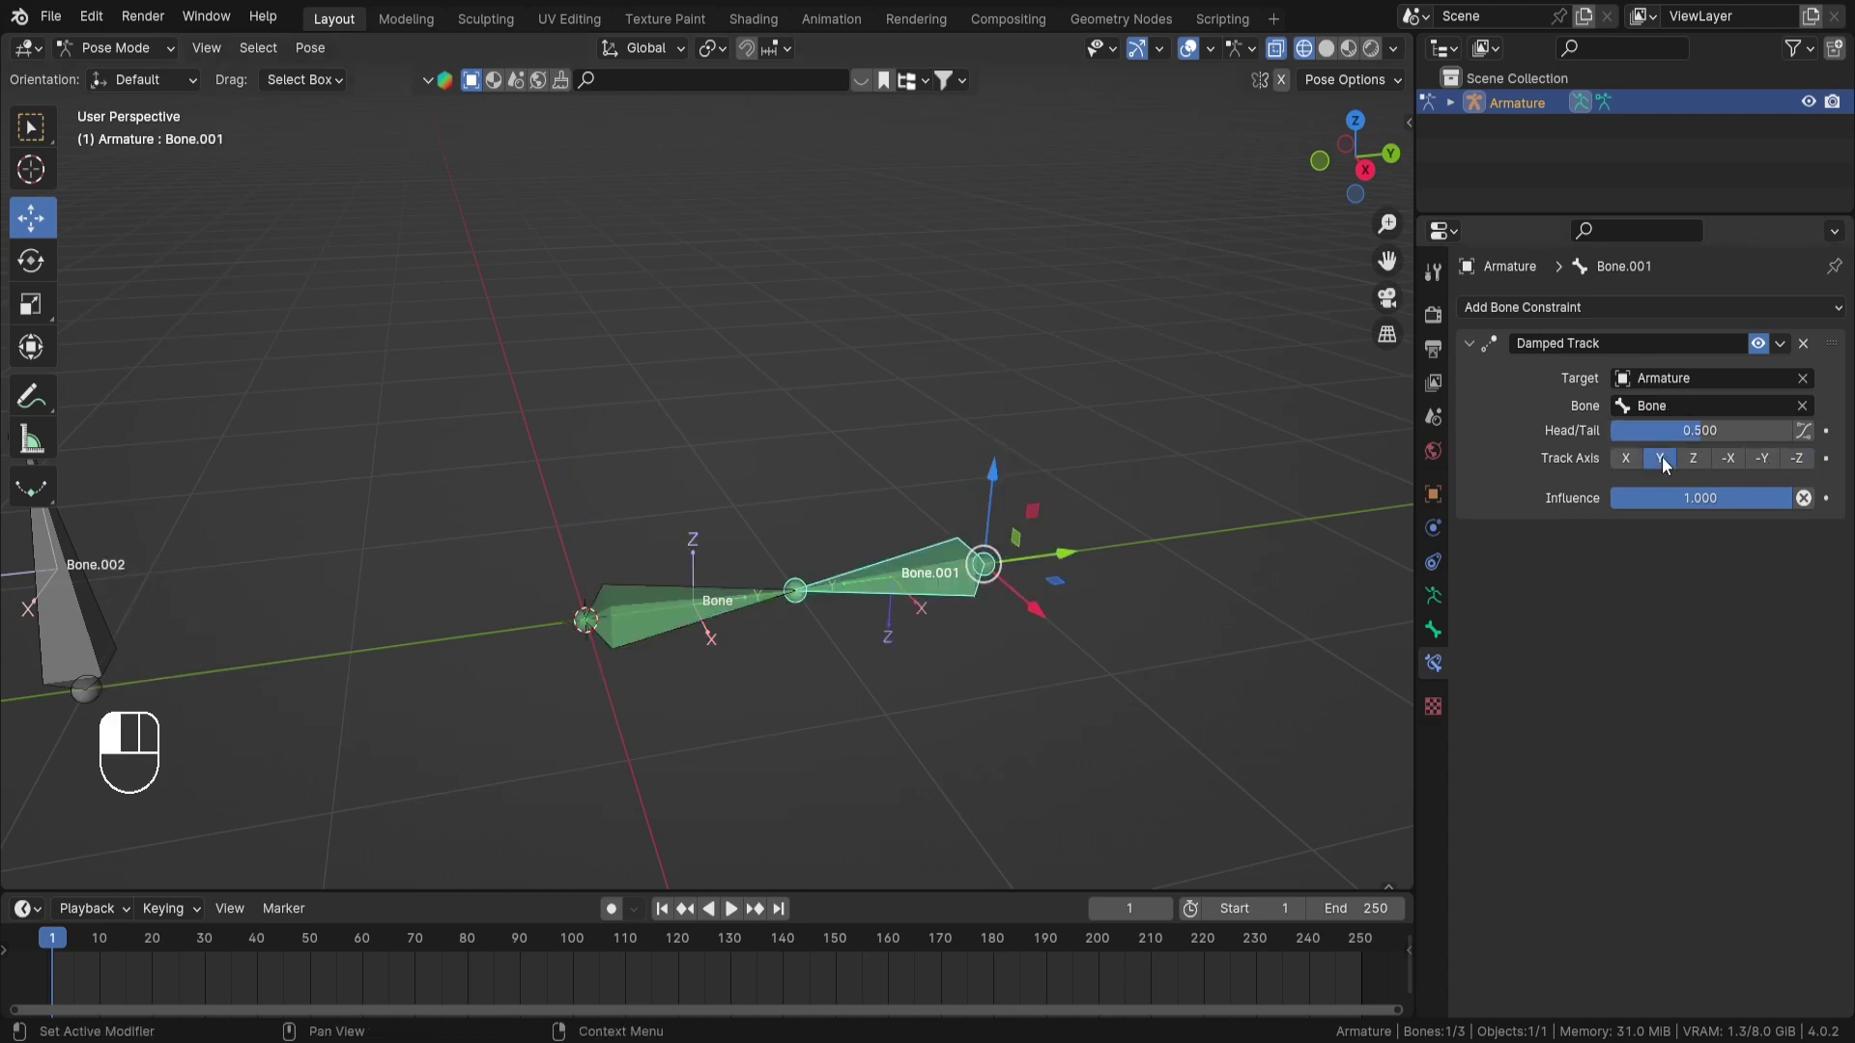
# Move Bone.001 away from Bone along the global Y axis and reposition it above the ground to test the mutual tracking
pyautogui.scroll(-2, 968, 531)
pyautogui.keyDown('shift'); pyautogui.moveTo(968, 531); pyautogui.dragTo(874, 551, button='middle'); pyautogui.keyUp('shift')
pyautogui.scroll(4, 977, 645)
pyautogui.moveTo(977, 645); pyautogui.dragTo(1121, 624)
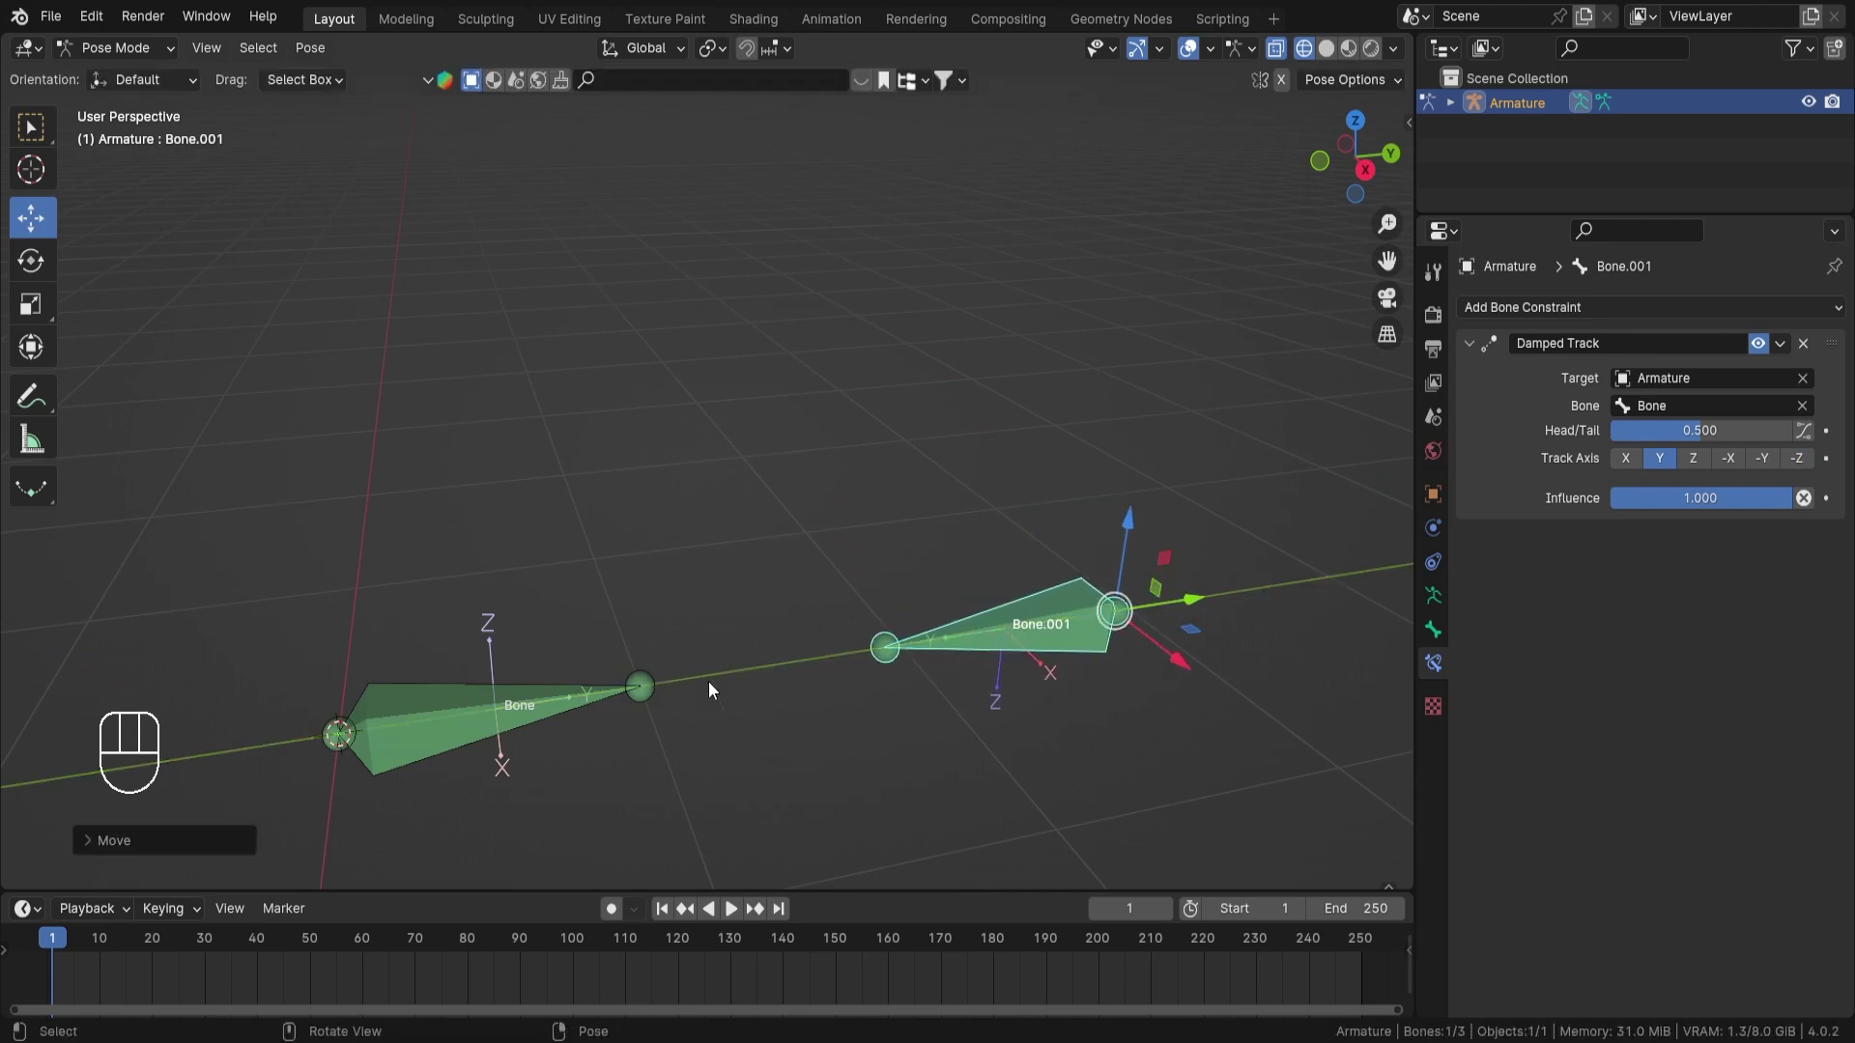
pyautogui.keyDown('shift'); pyautogui.moveTo(709, 681); pyautogui.dragTo(859, 513, button='middle'); pyautogui.keyUp('shift')
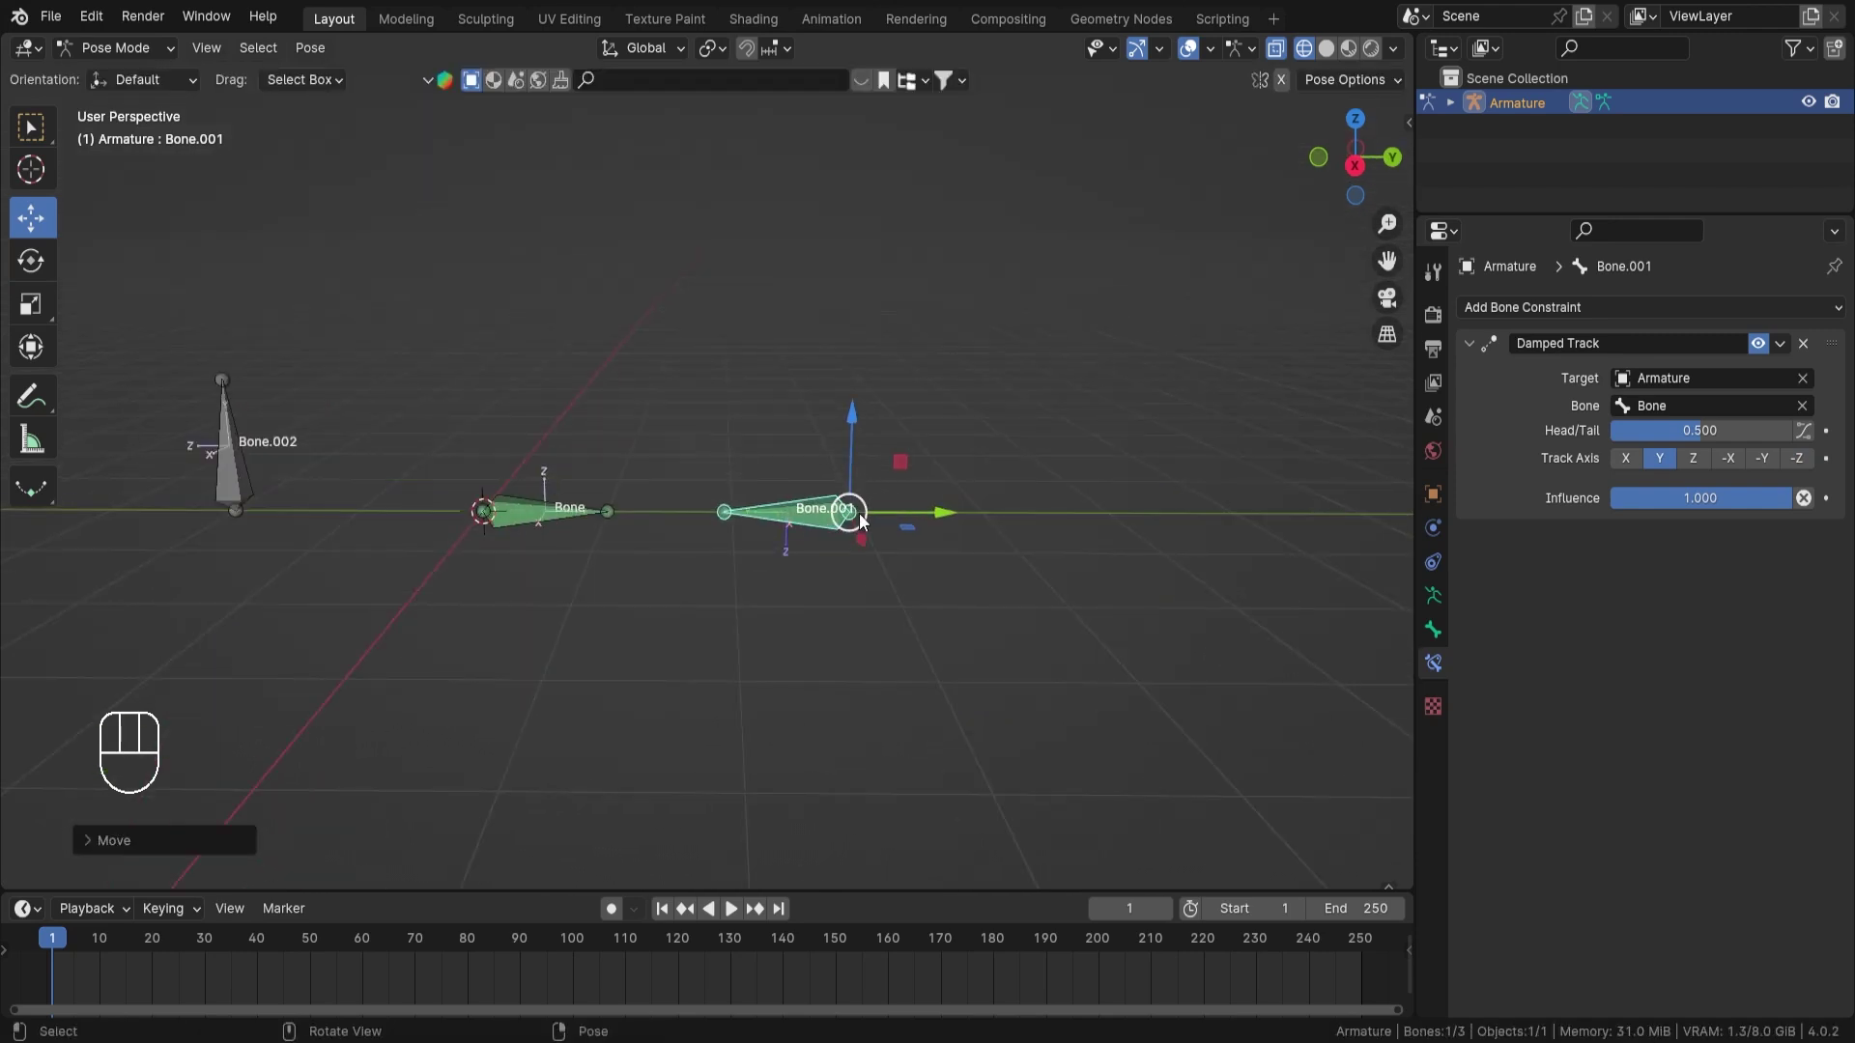
pyautogui.moveTo(860, 513); pyautogui.dragTo(710, 403)
pyautogui.keyDown('shift'); pyautogui.moveTo(775, 219); pyautogui.dragTo(871, 587, button='middle'); pyautogui.keyUp('shift')
pyautogui.moveTo(865, 579); pyautogui.dragTo(941, 635)
pyautogui.moveTo(941, 635); pyautogui.dragTo(941, 316, button='middle')
# Try moving the central Bone upward to test the mutual tracking, and clear its location and rotation
pyautogui.click(666, 665)
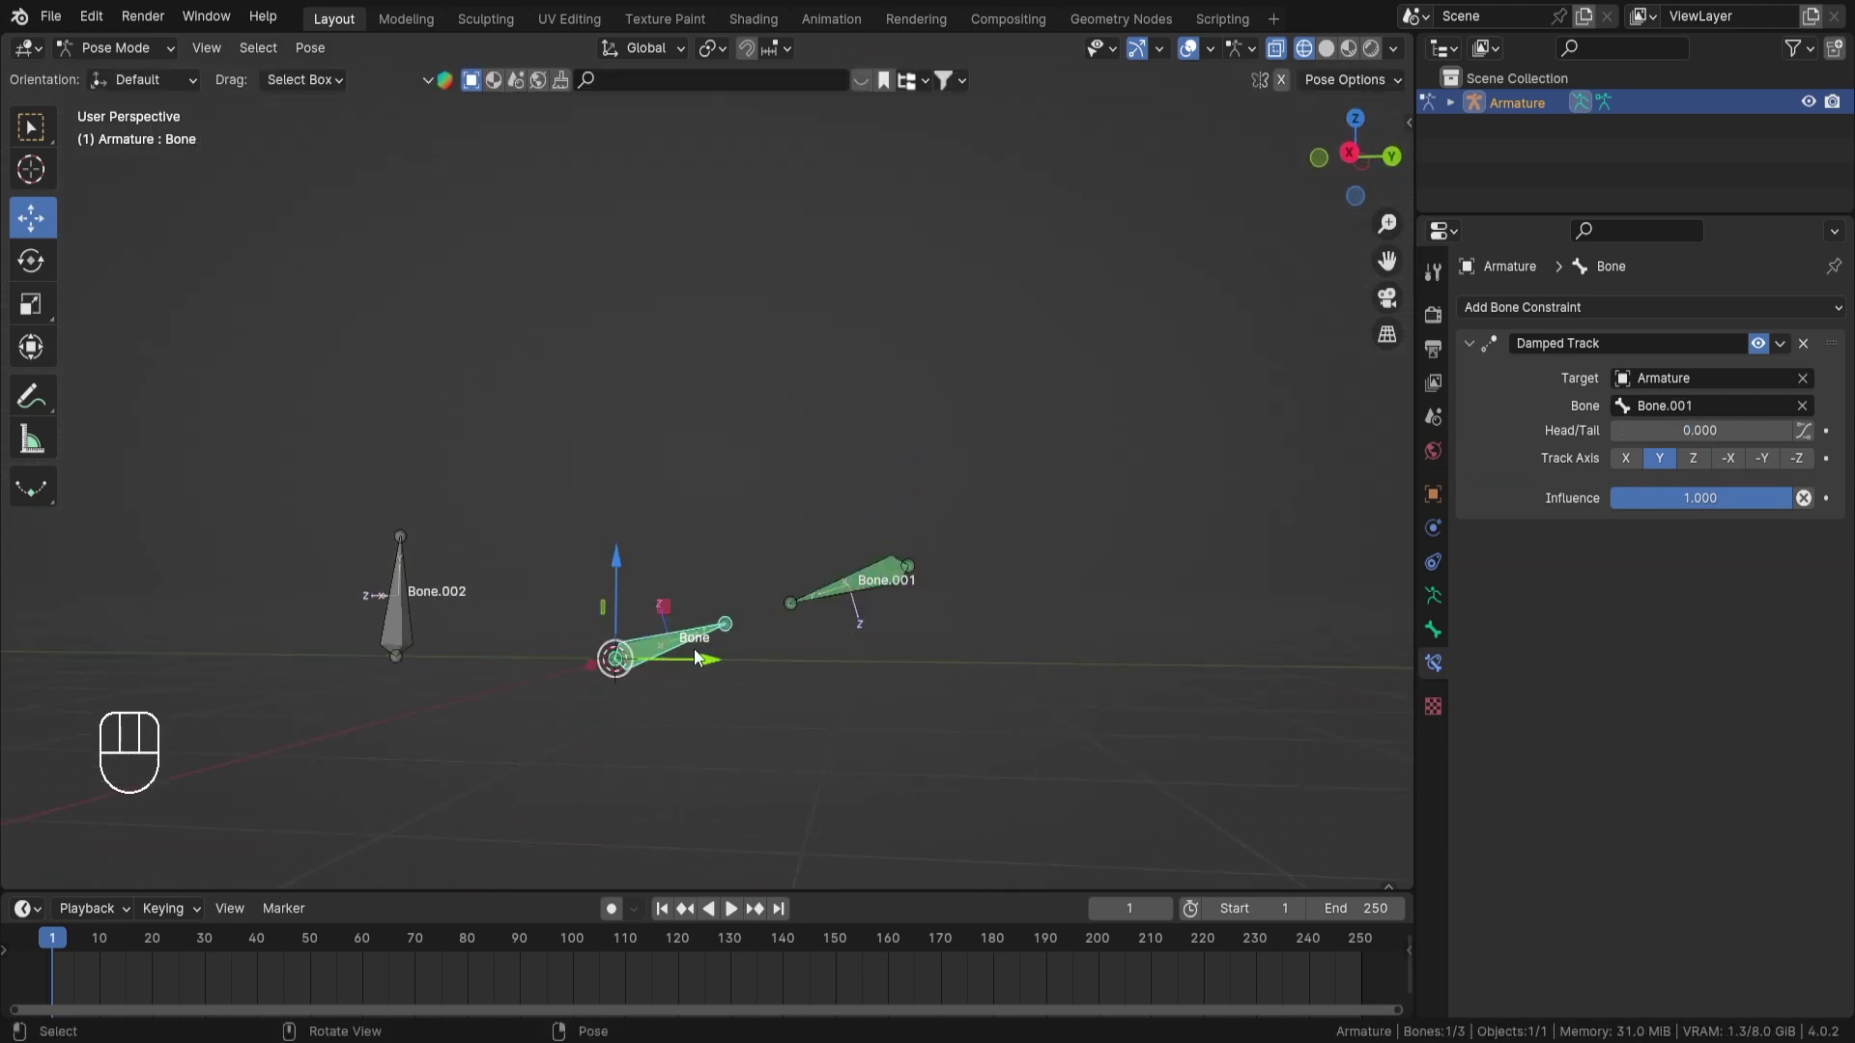
pyautogui.moveTo(663, 615); pyautogui.dragTo(677, 462)
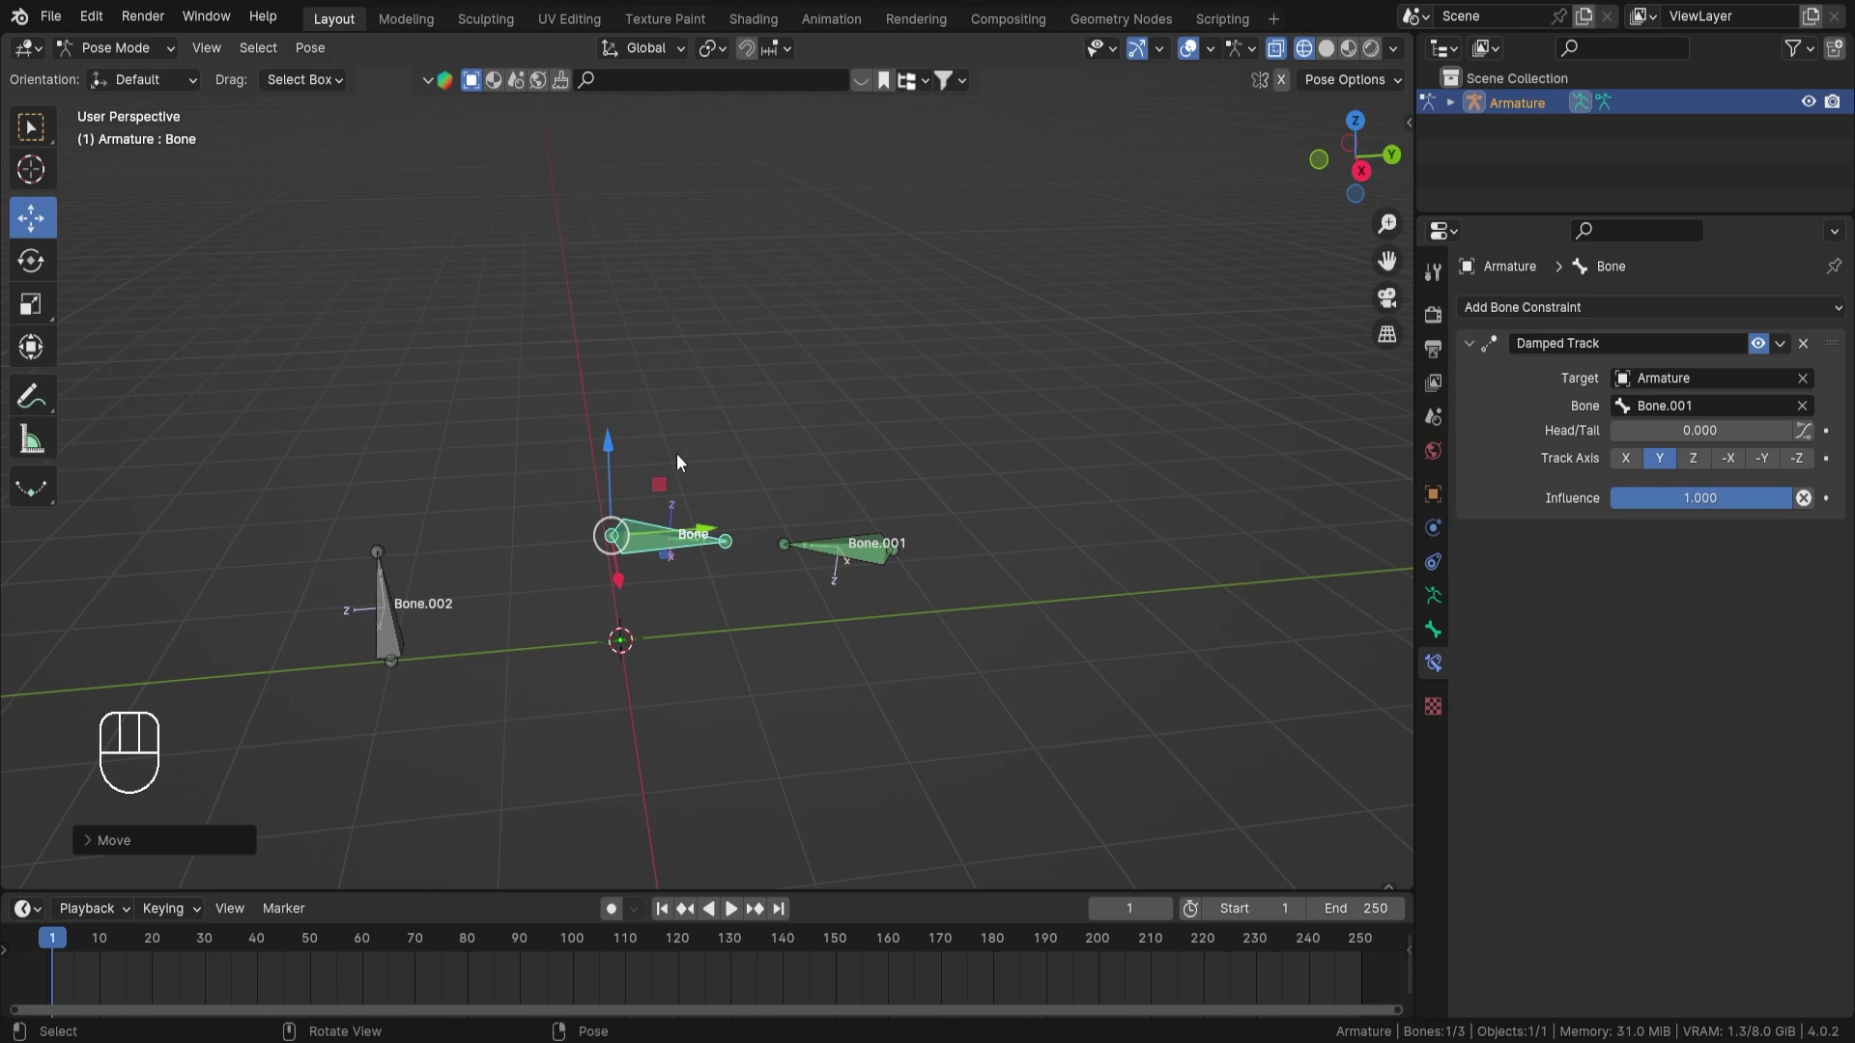
pyautogui.hotkey('alt', 'g')
pyautogui.hotkey('alt', 'r')
# Move Bone.001 freely to a higher position above the central Bone to test how both bones aim at each other
pyautogui.scroll(2, 703, 520)
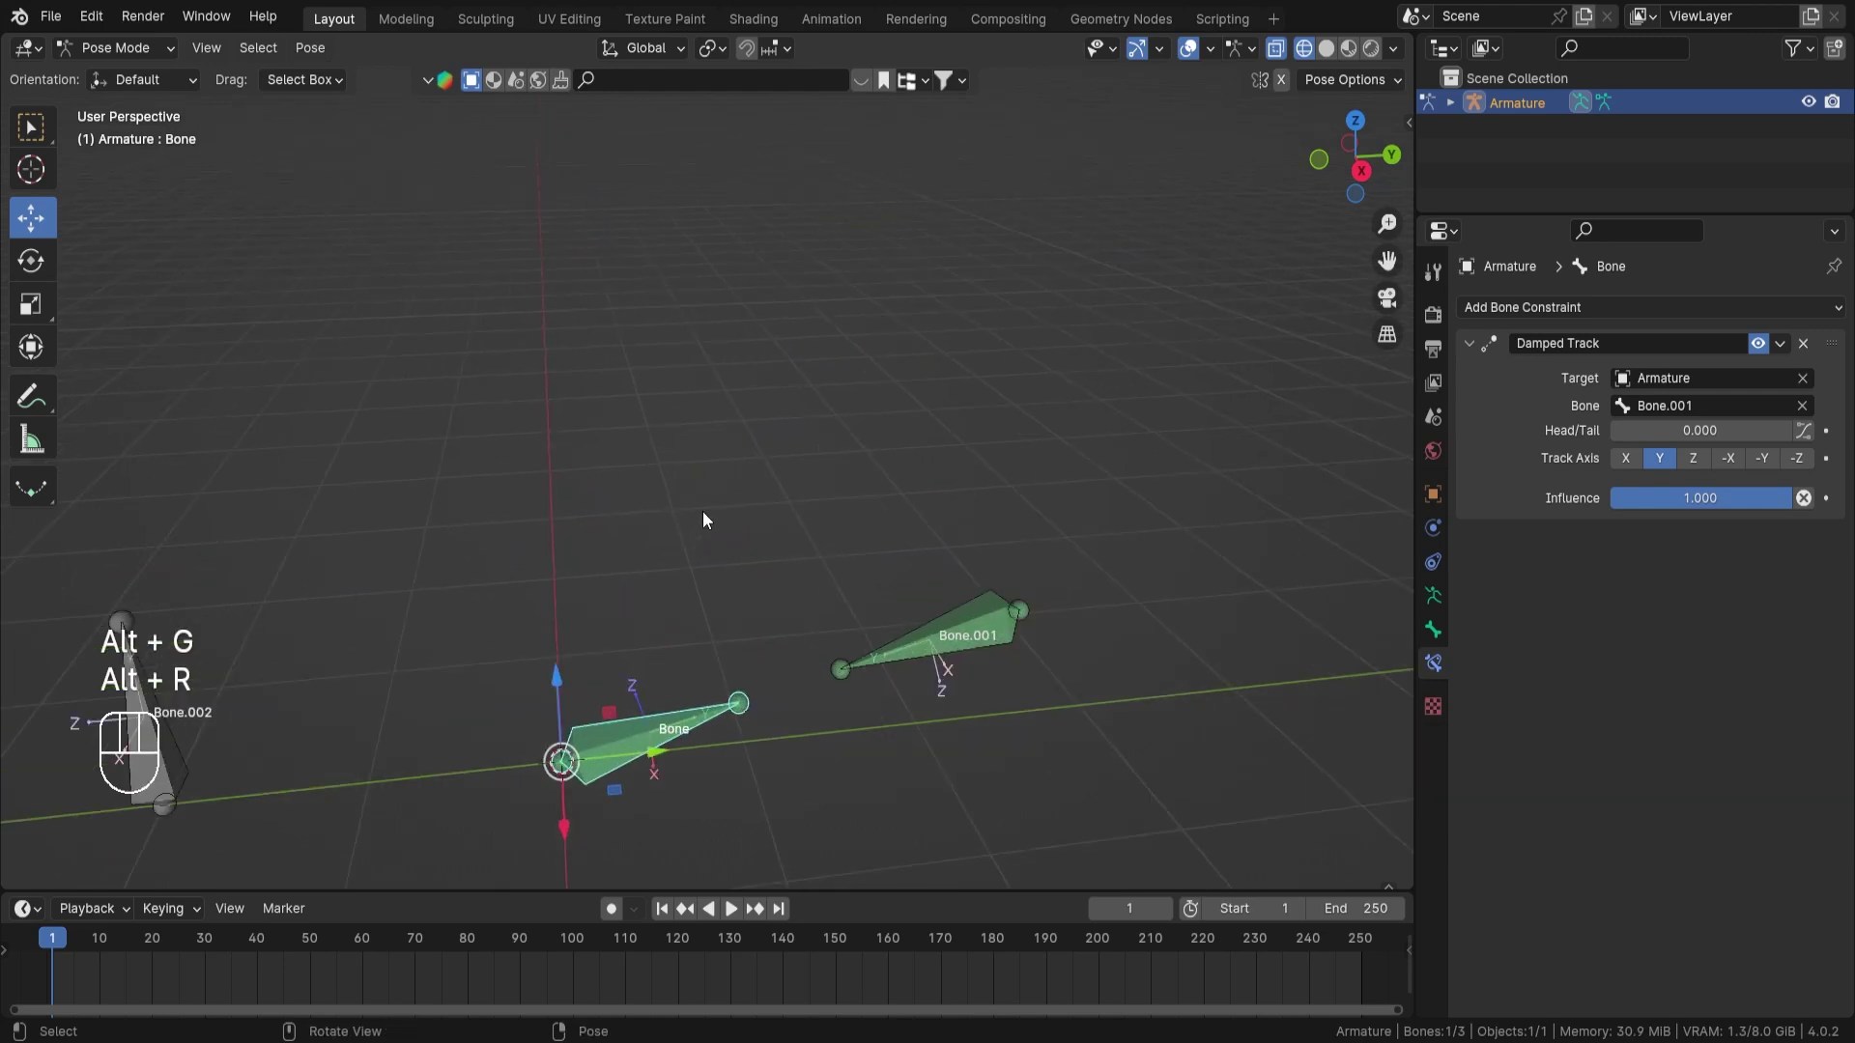
pyautogui.click(945, 675)
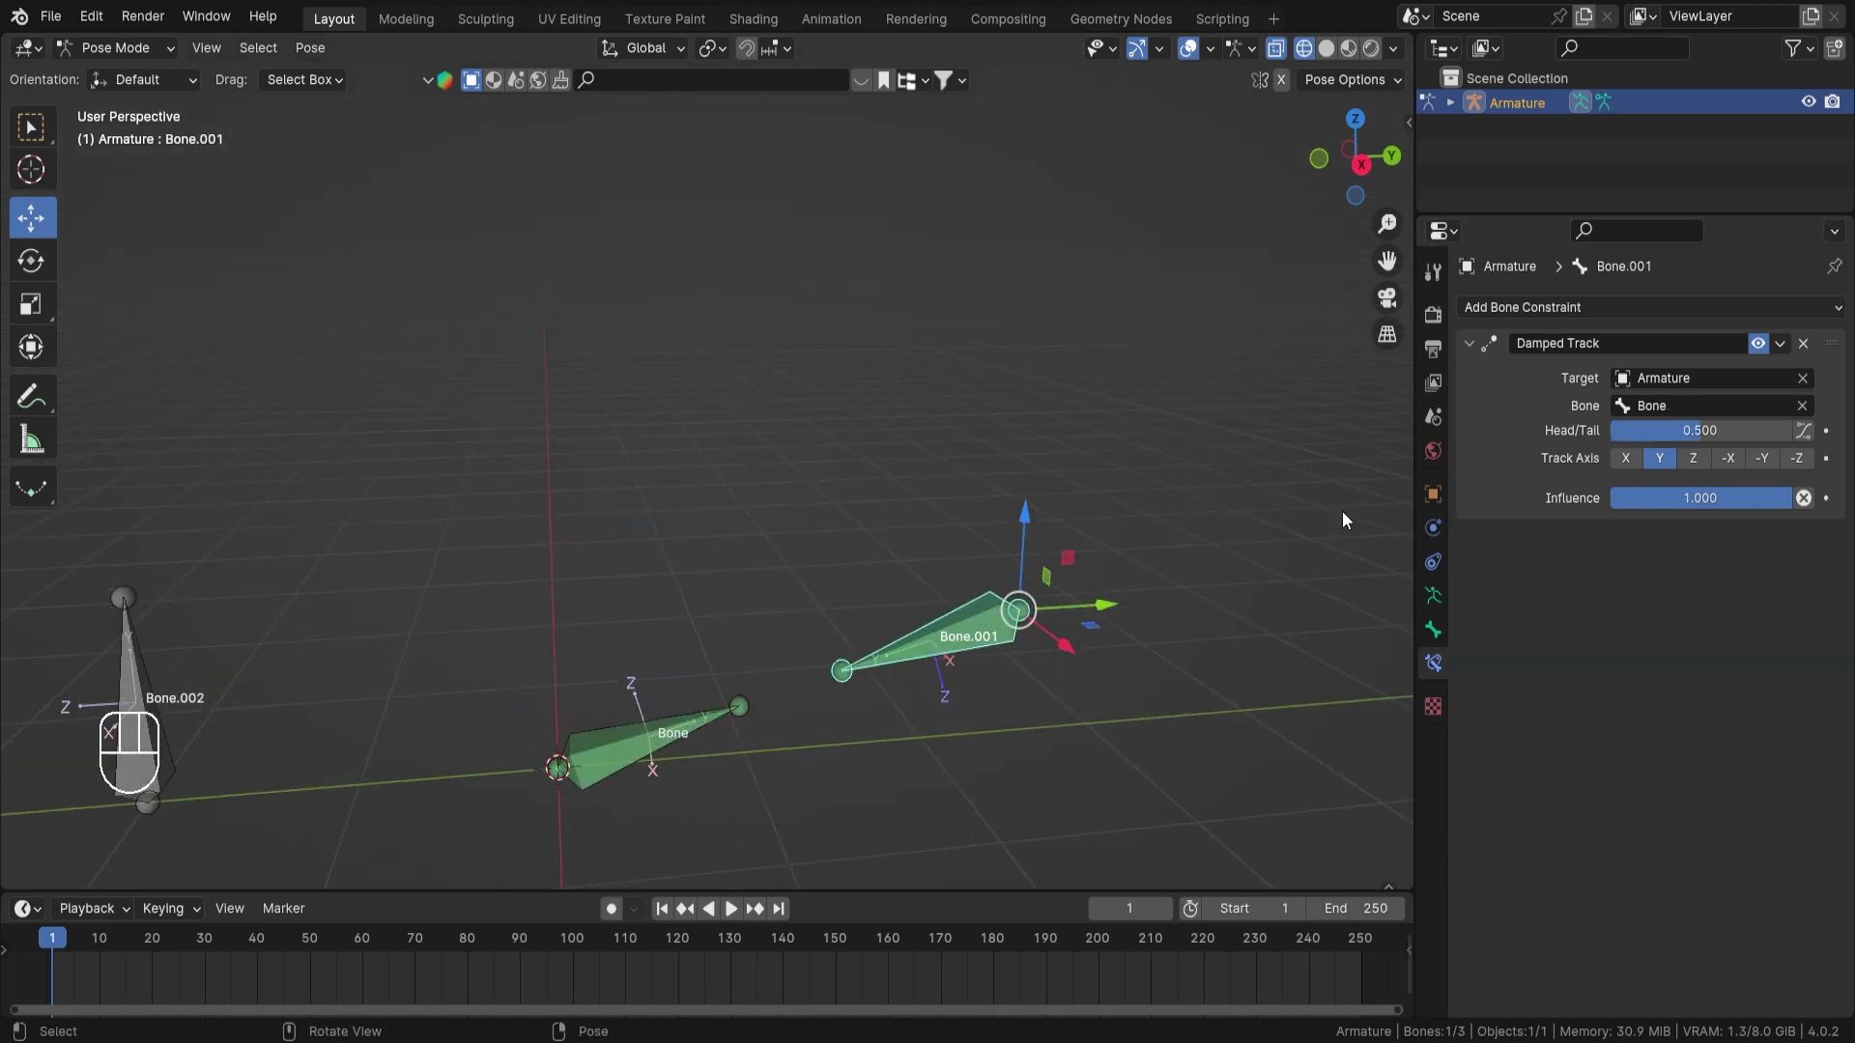
pyautogui.moveTo(1066, 564); pyautogui.dragTo(605, 376)
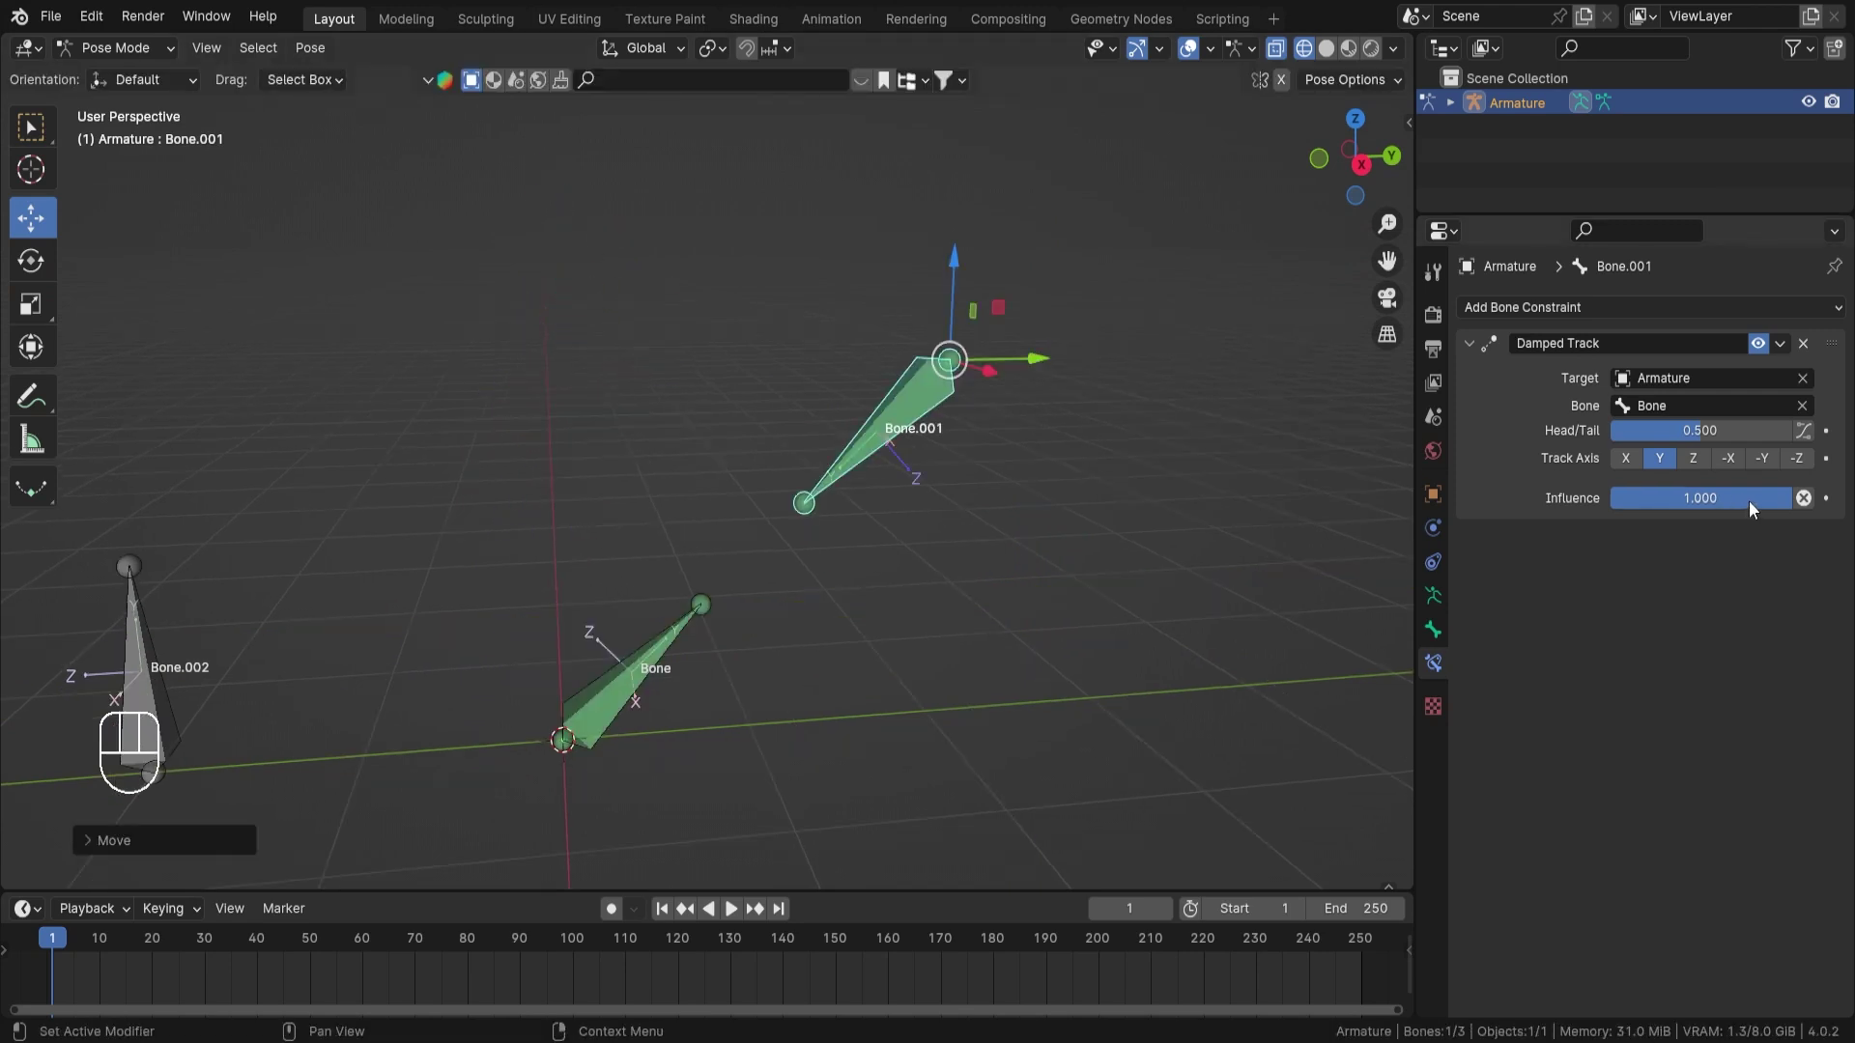
# Try an Influence of 0.5 on Bone.001's Damped Track constraint, restore it to 1, and inspect the bones
pyautogui.moveTo(1748, 501); pyautogui.dragTo(1700, 499)
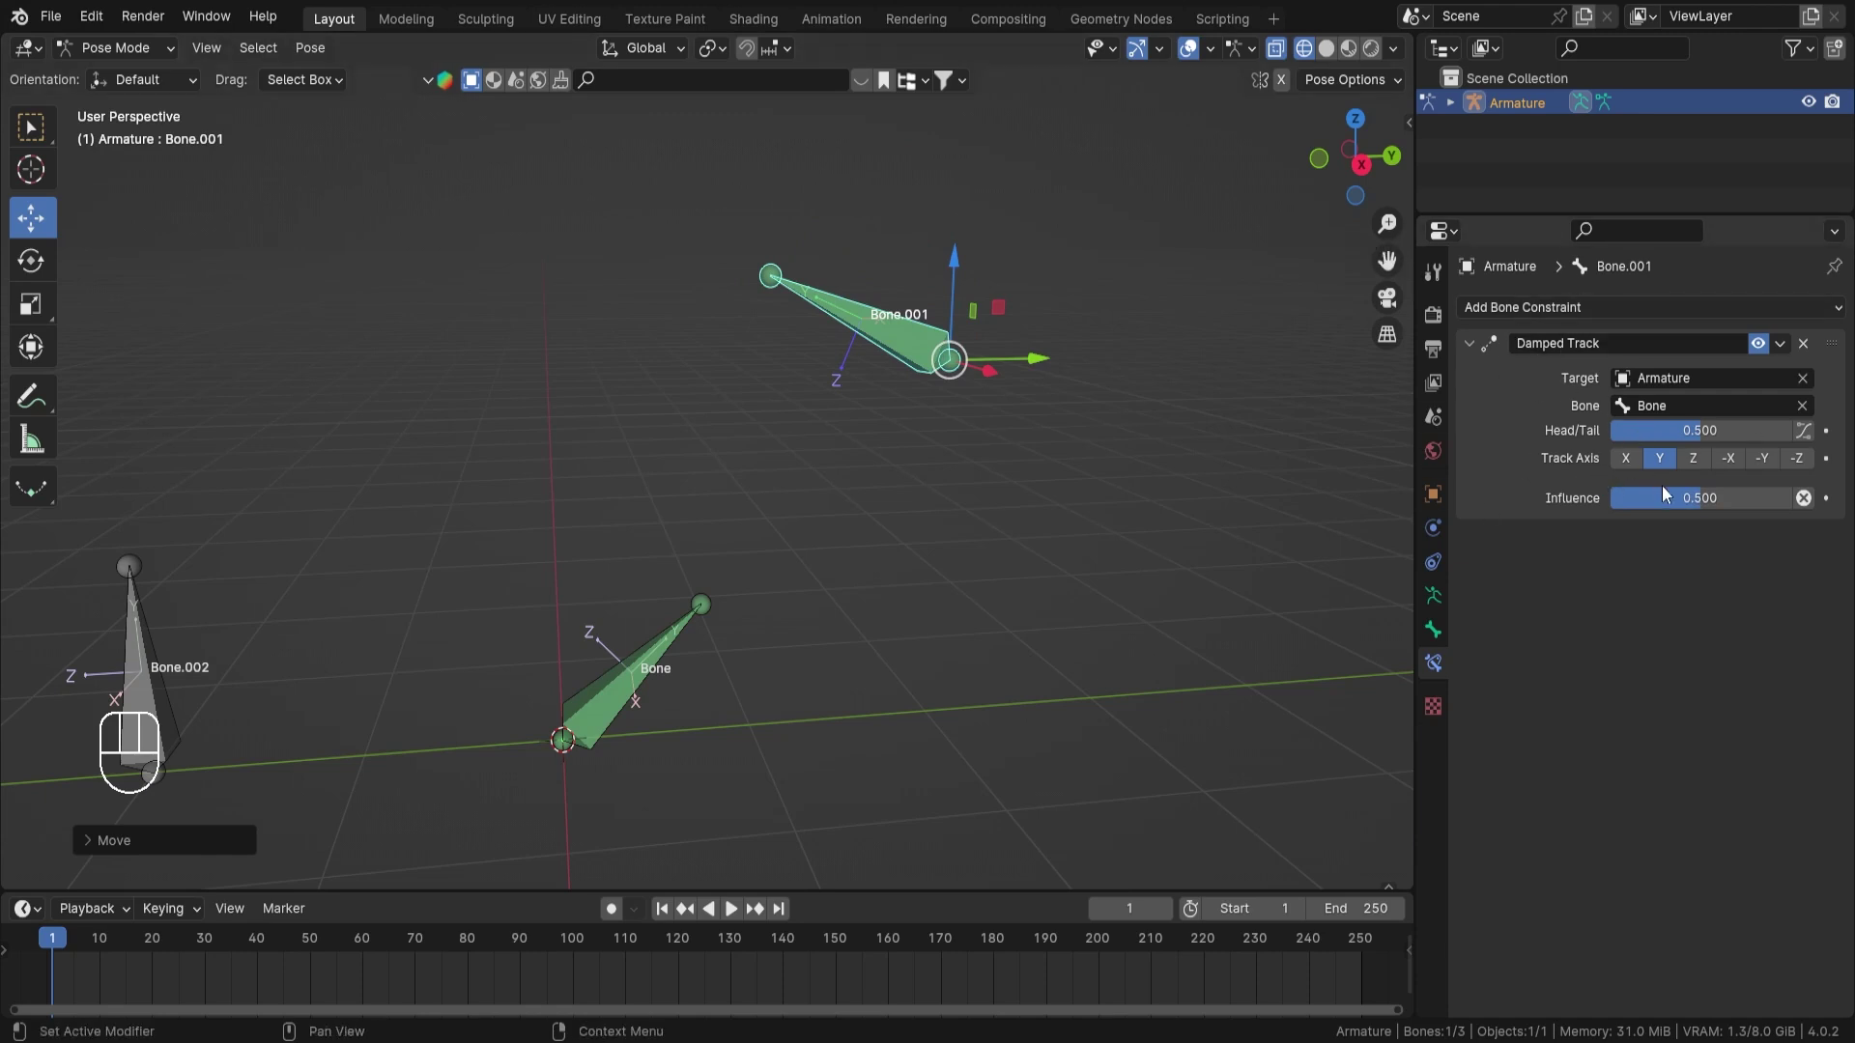
pyautogui.moveTo(1663, 495); pyautogui.dragTo(1792, 497)
pyautogui.scroll(-4, 751, 630)
pyautogui.scroll(3, 686, 601)
pyautogui.moveTo(686, 601); pyautogui.dragTo(785, 595, button='middle')
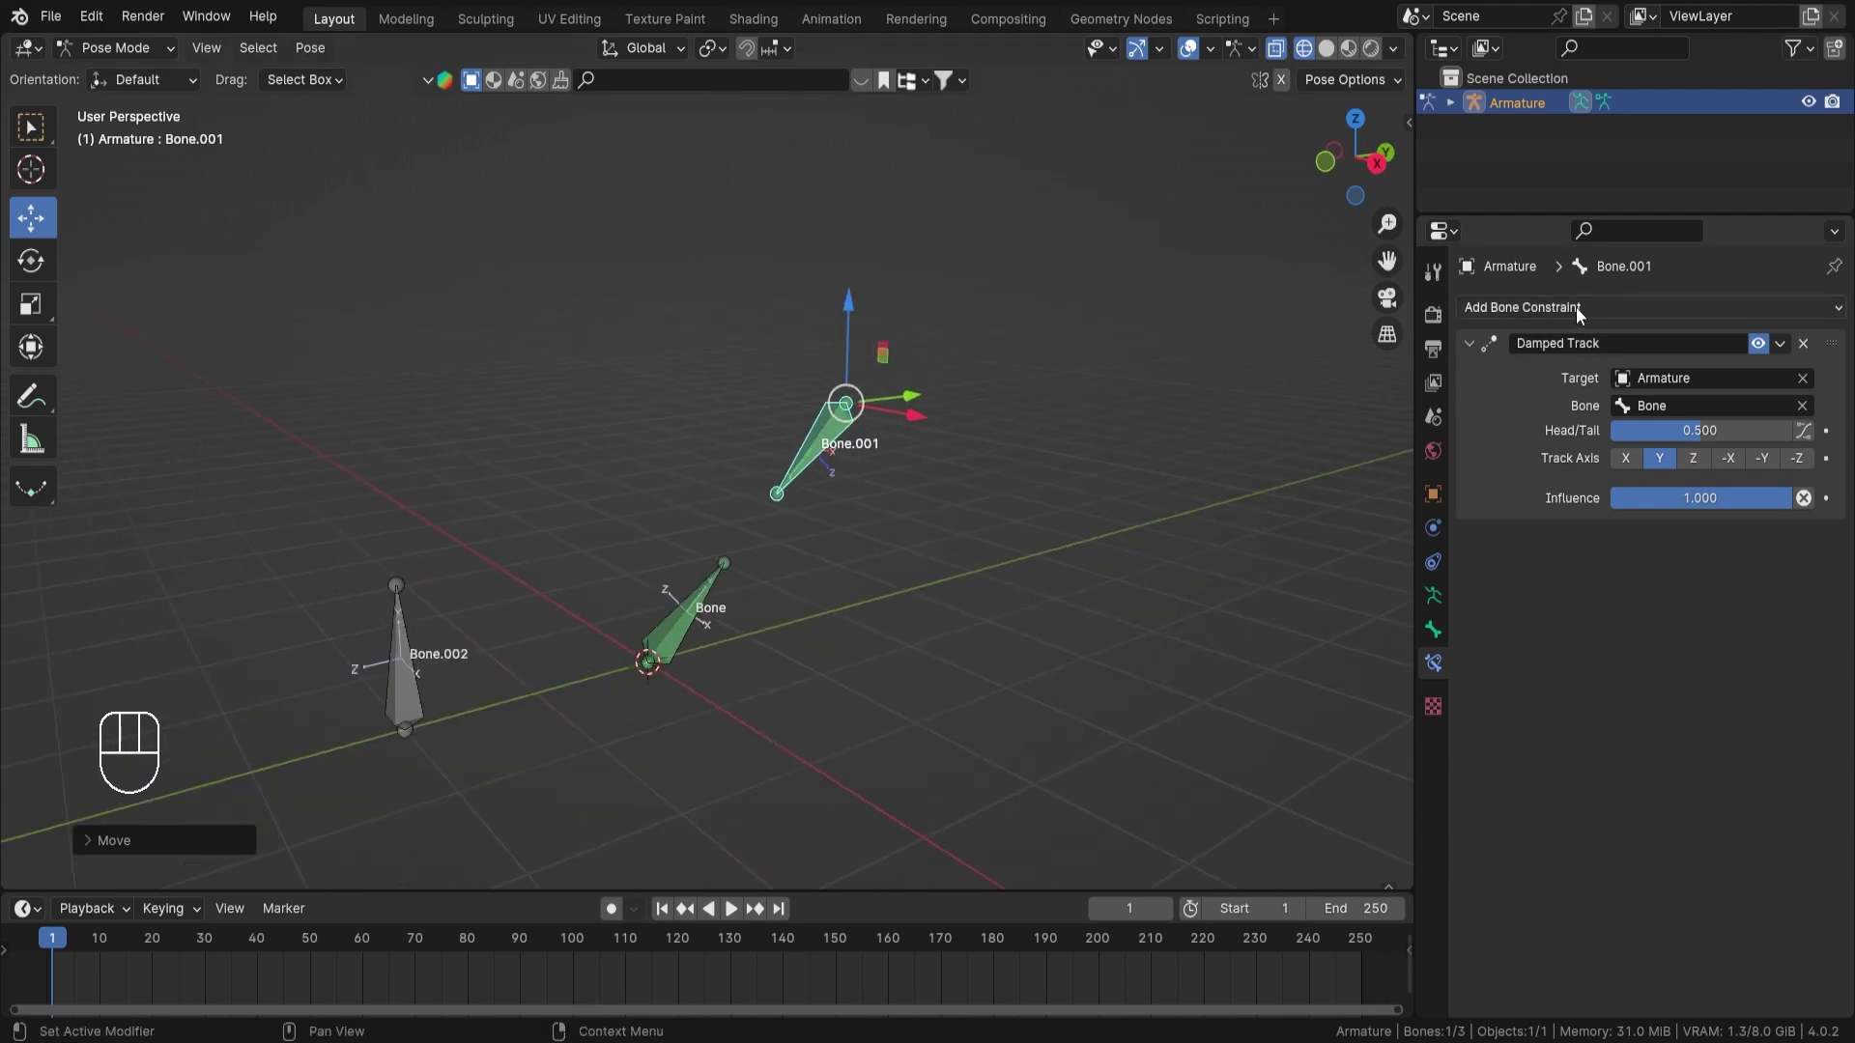
# Examine the bone constraint types available for Bone.001, including the Tracking and Transform groups
pyautogui.click(1579, 307)
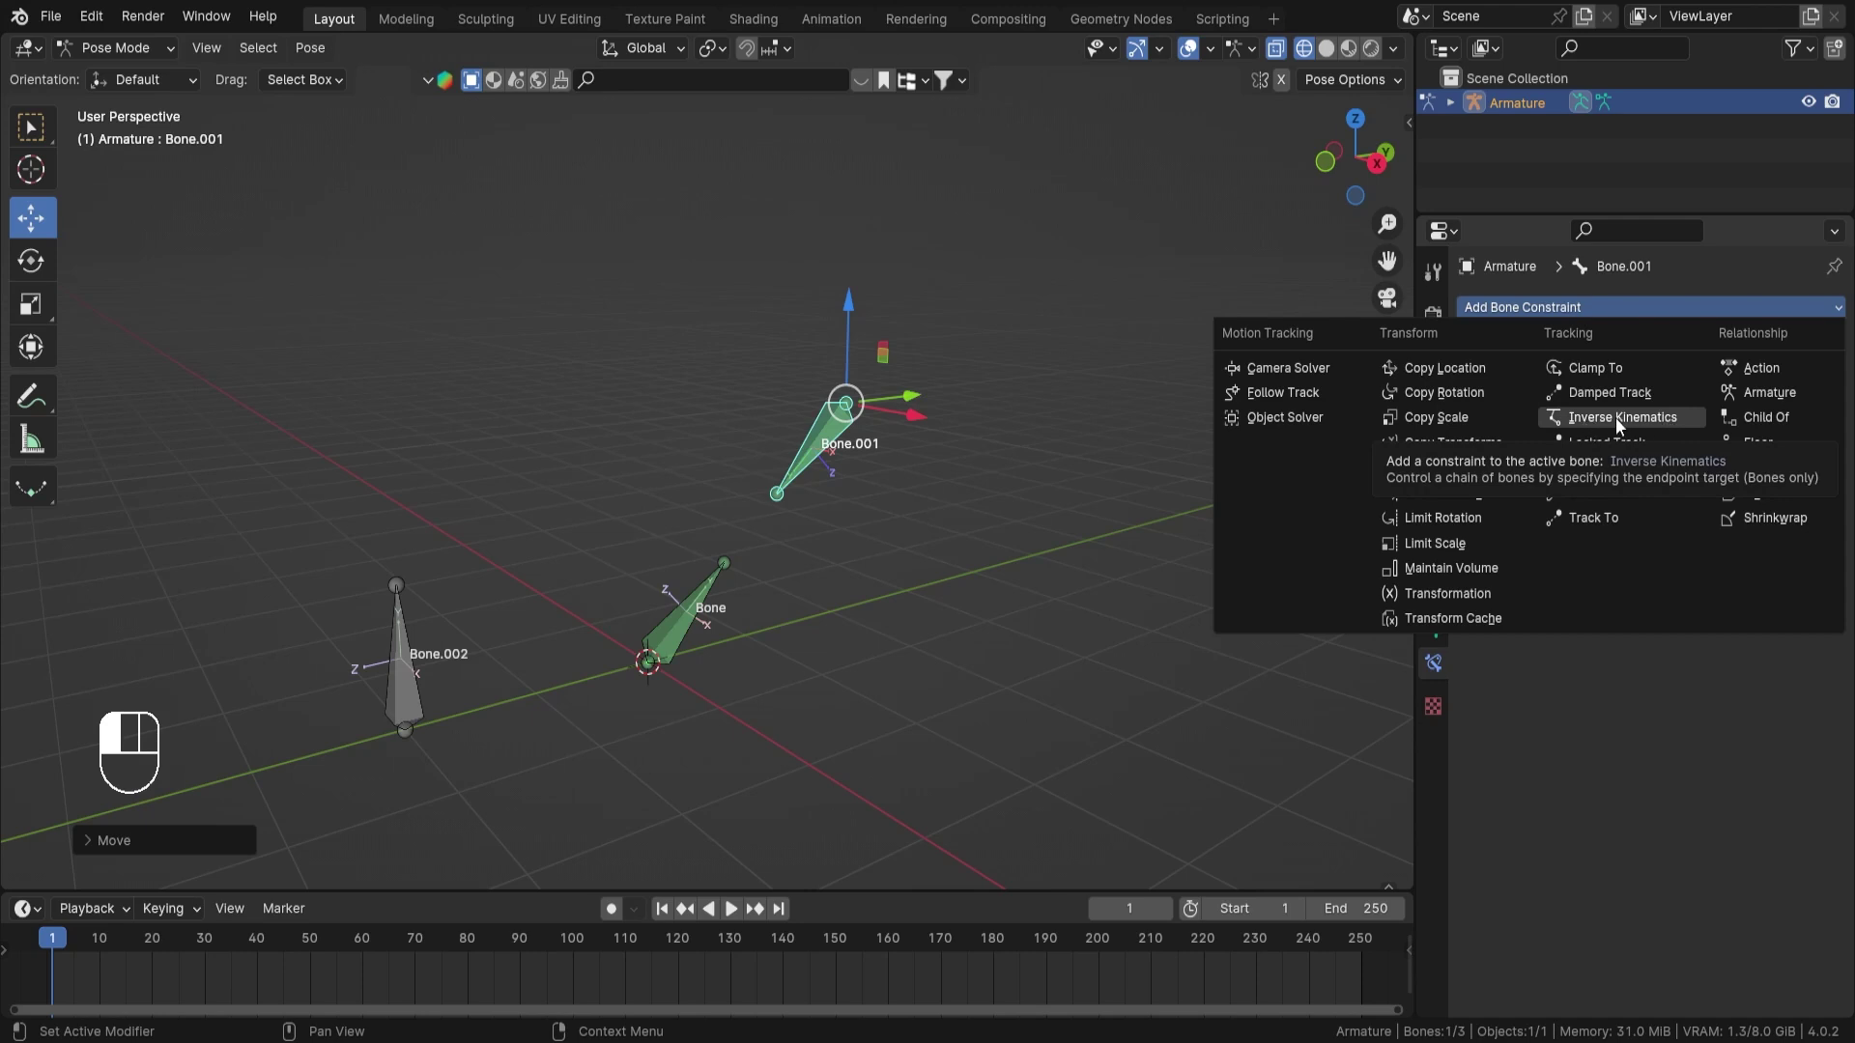
pyautogui.click(1595, 393)
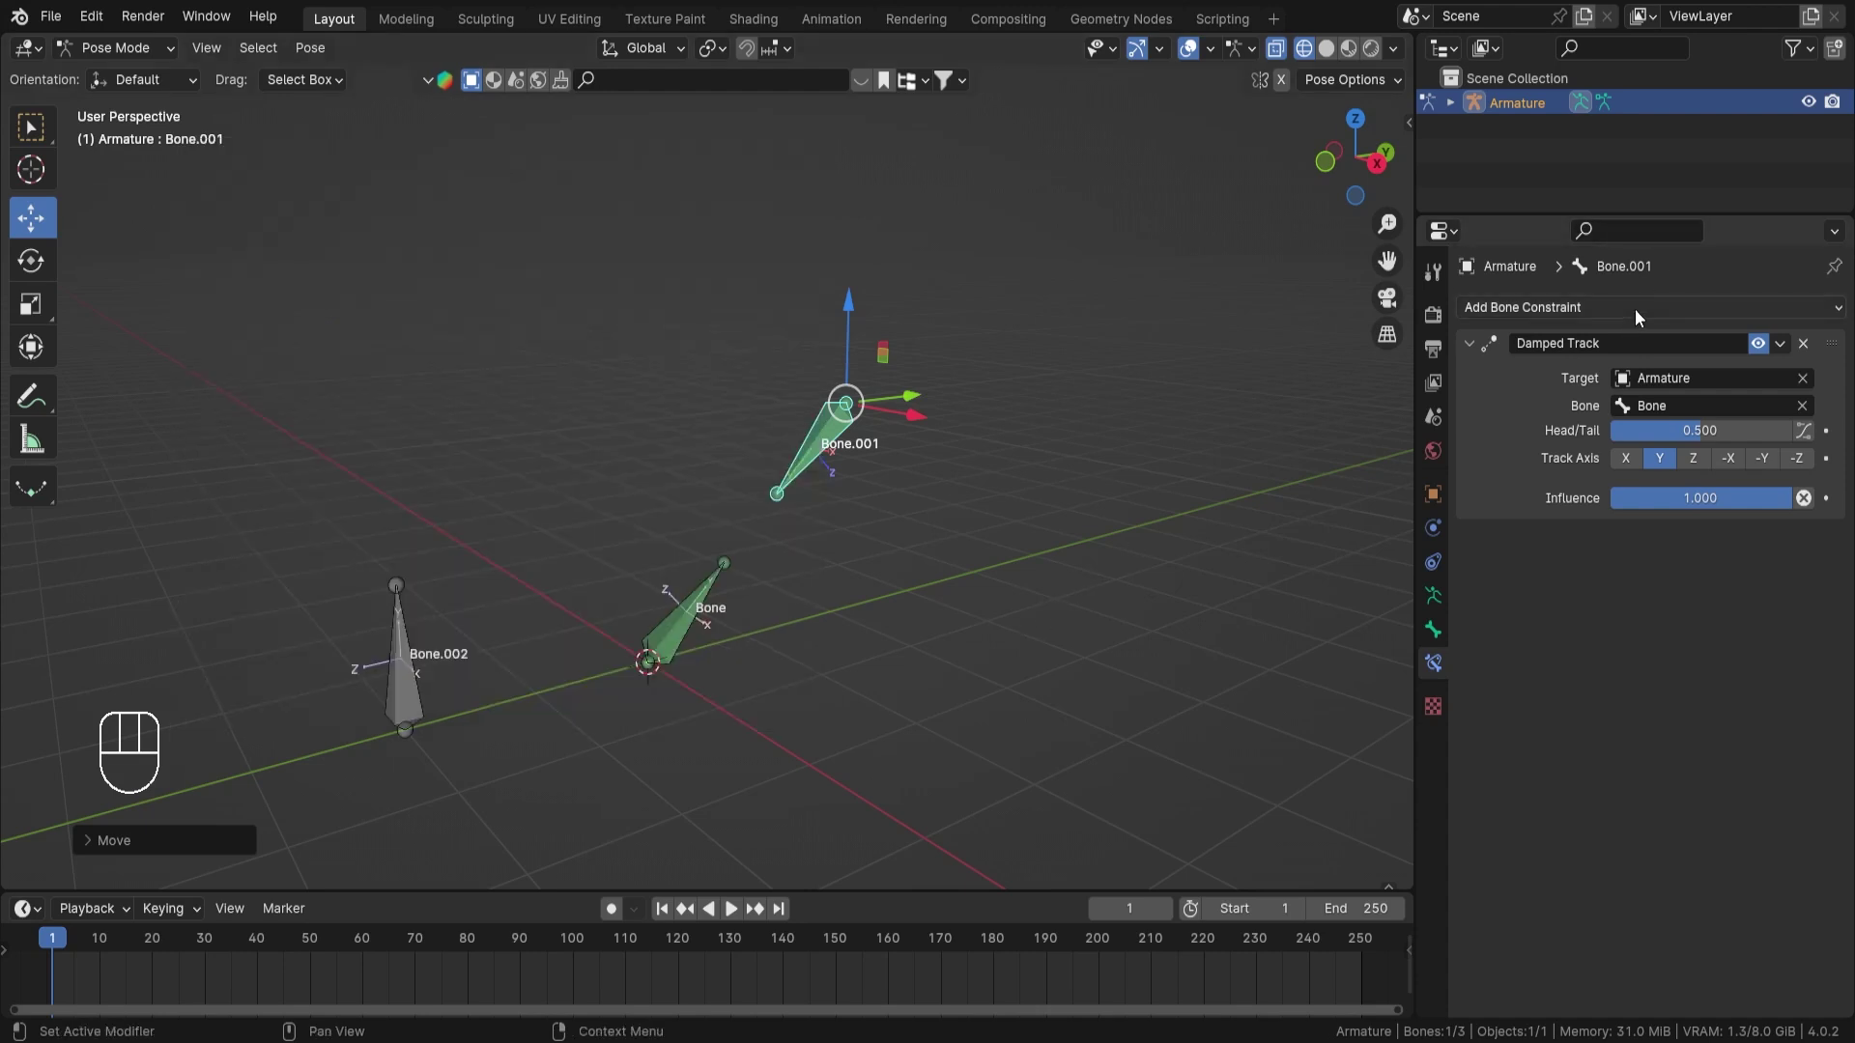
pyautogui.click(1635, 309)
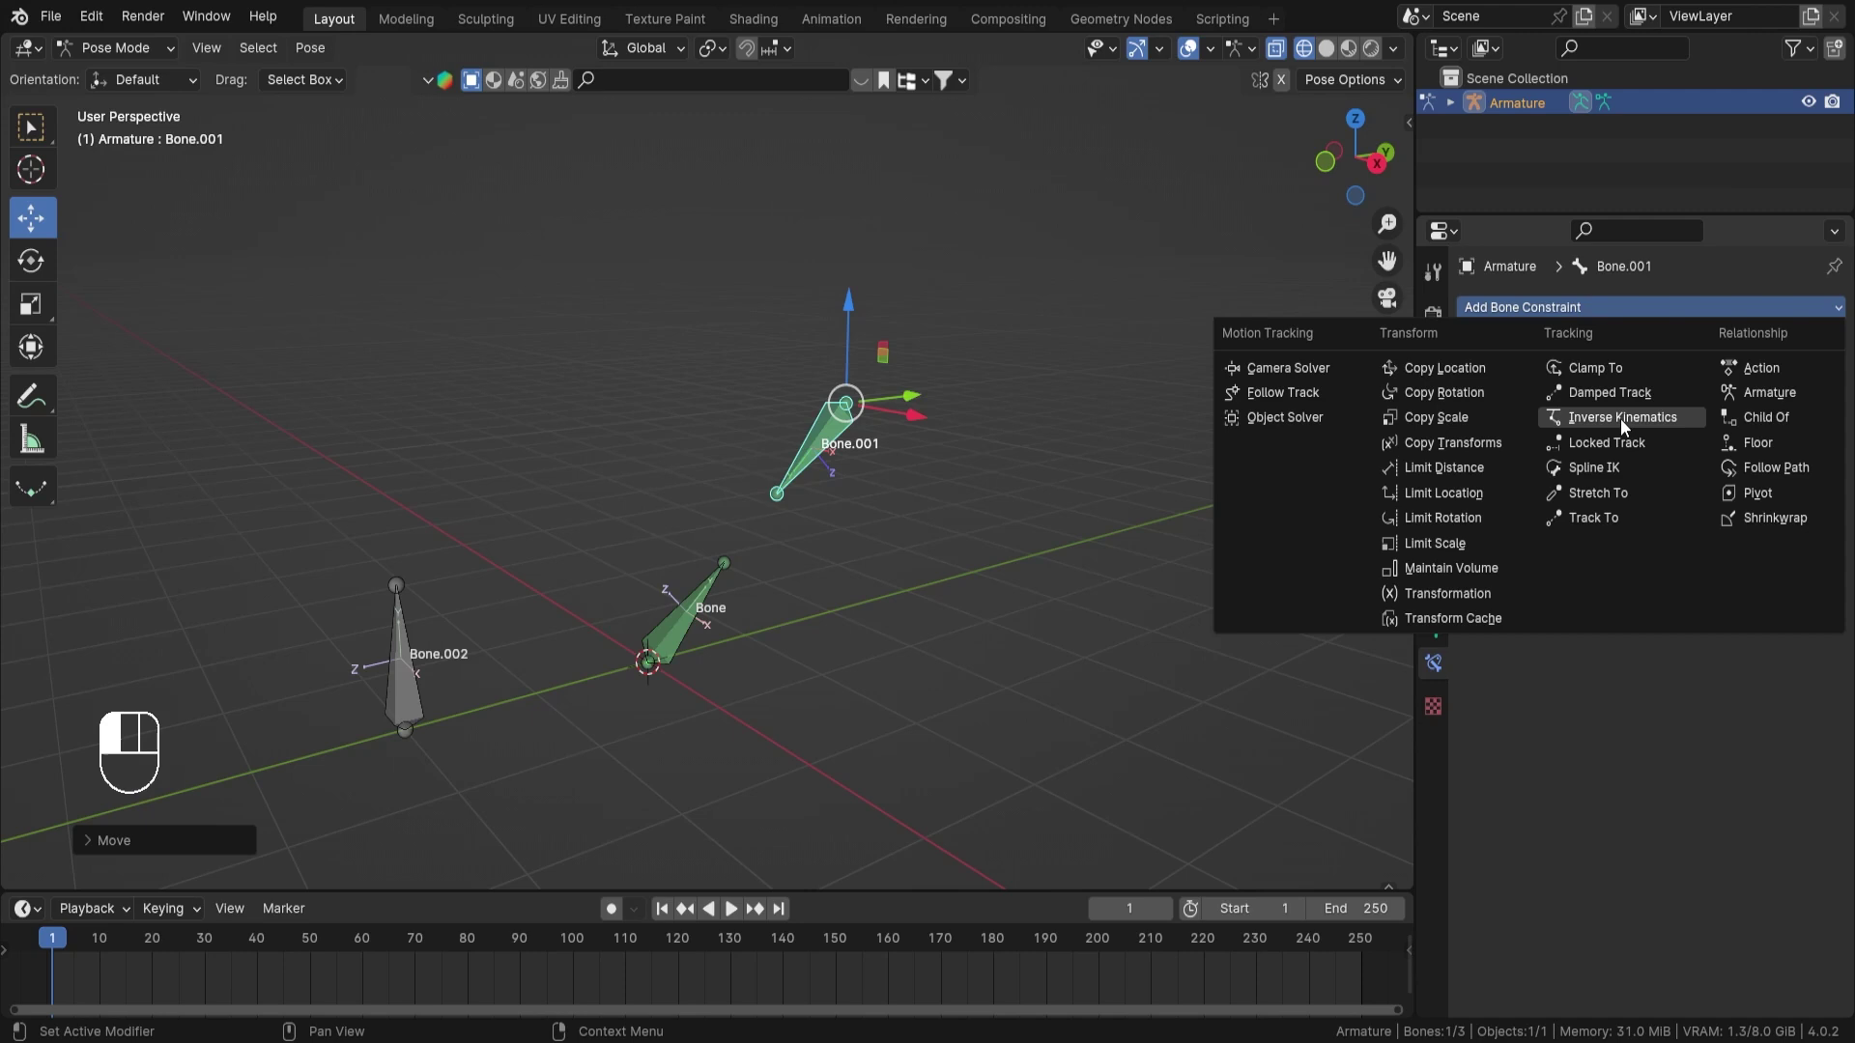
pyautogui.scroll(-2, 1058, 532)
pyautogui.scroll(1, 811, 541)
pyautogui.moveTo(800, 552); pyautogui.dragTo(938, 492, button='middle')
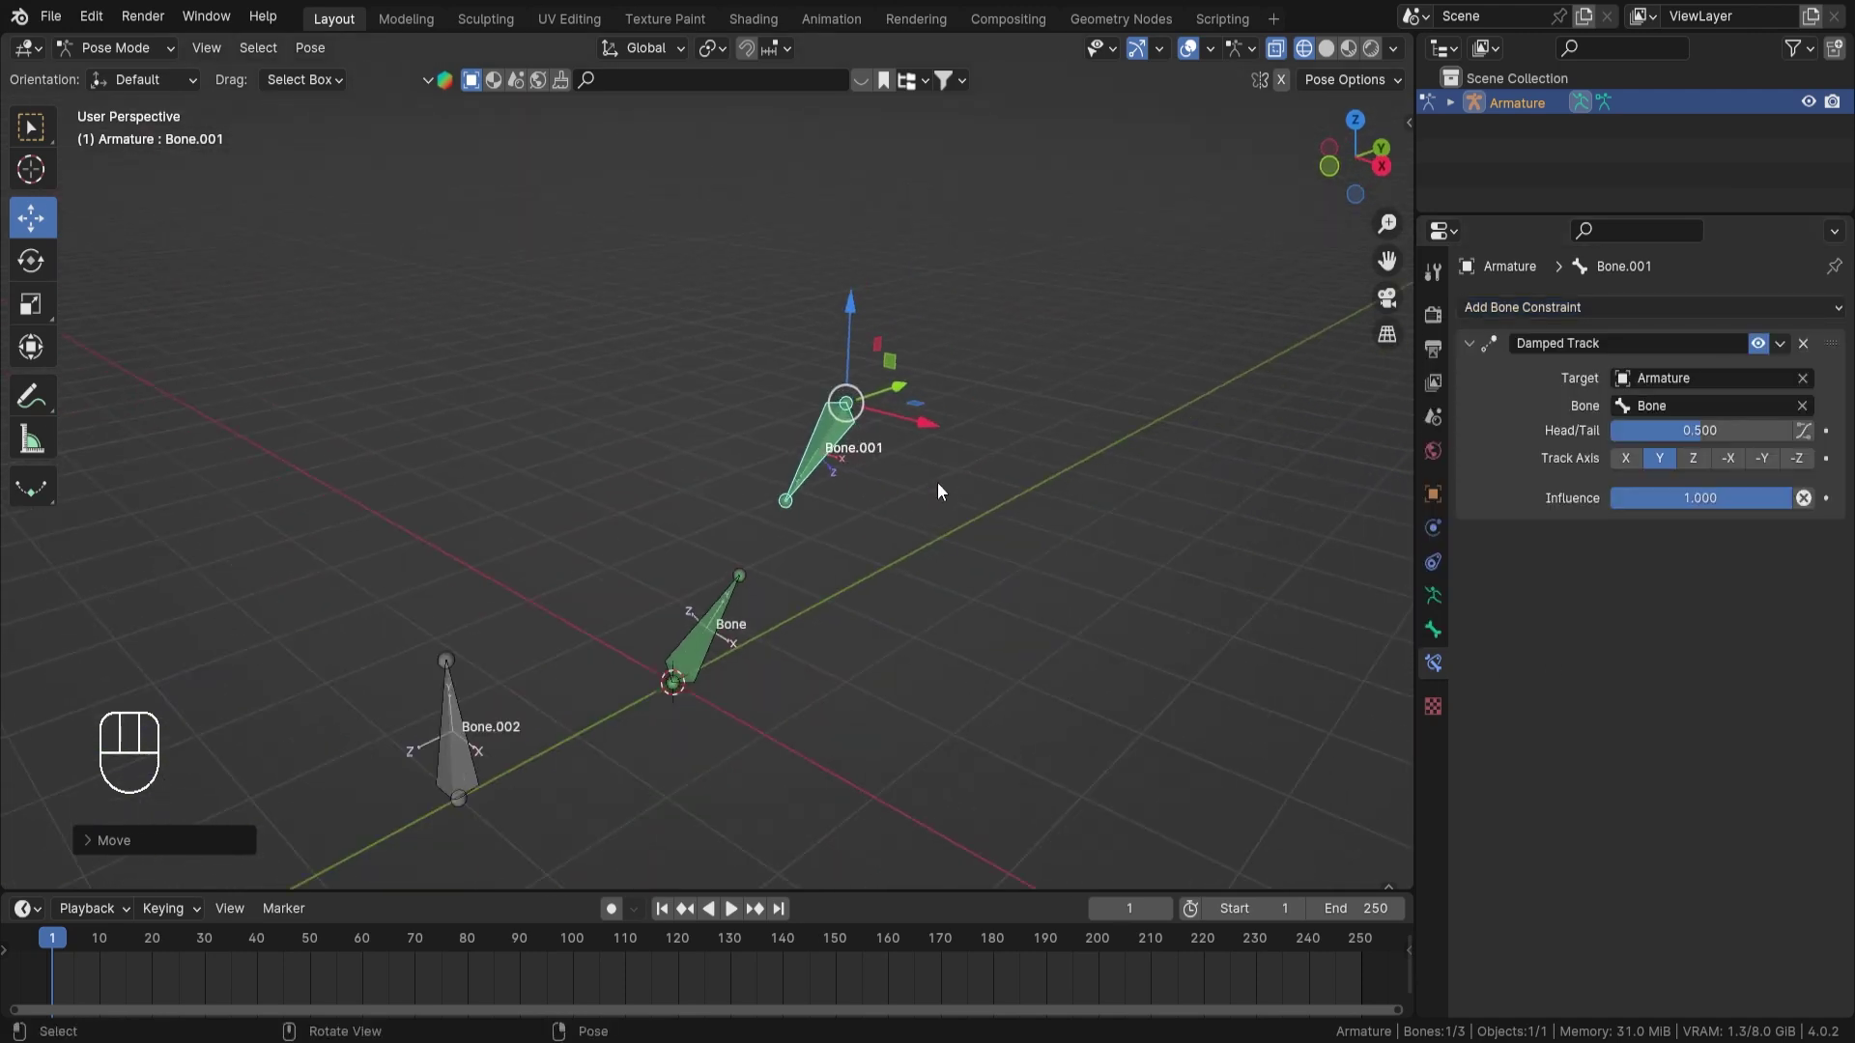
pyautogui.click(1690, 301)
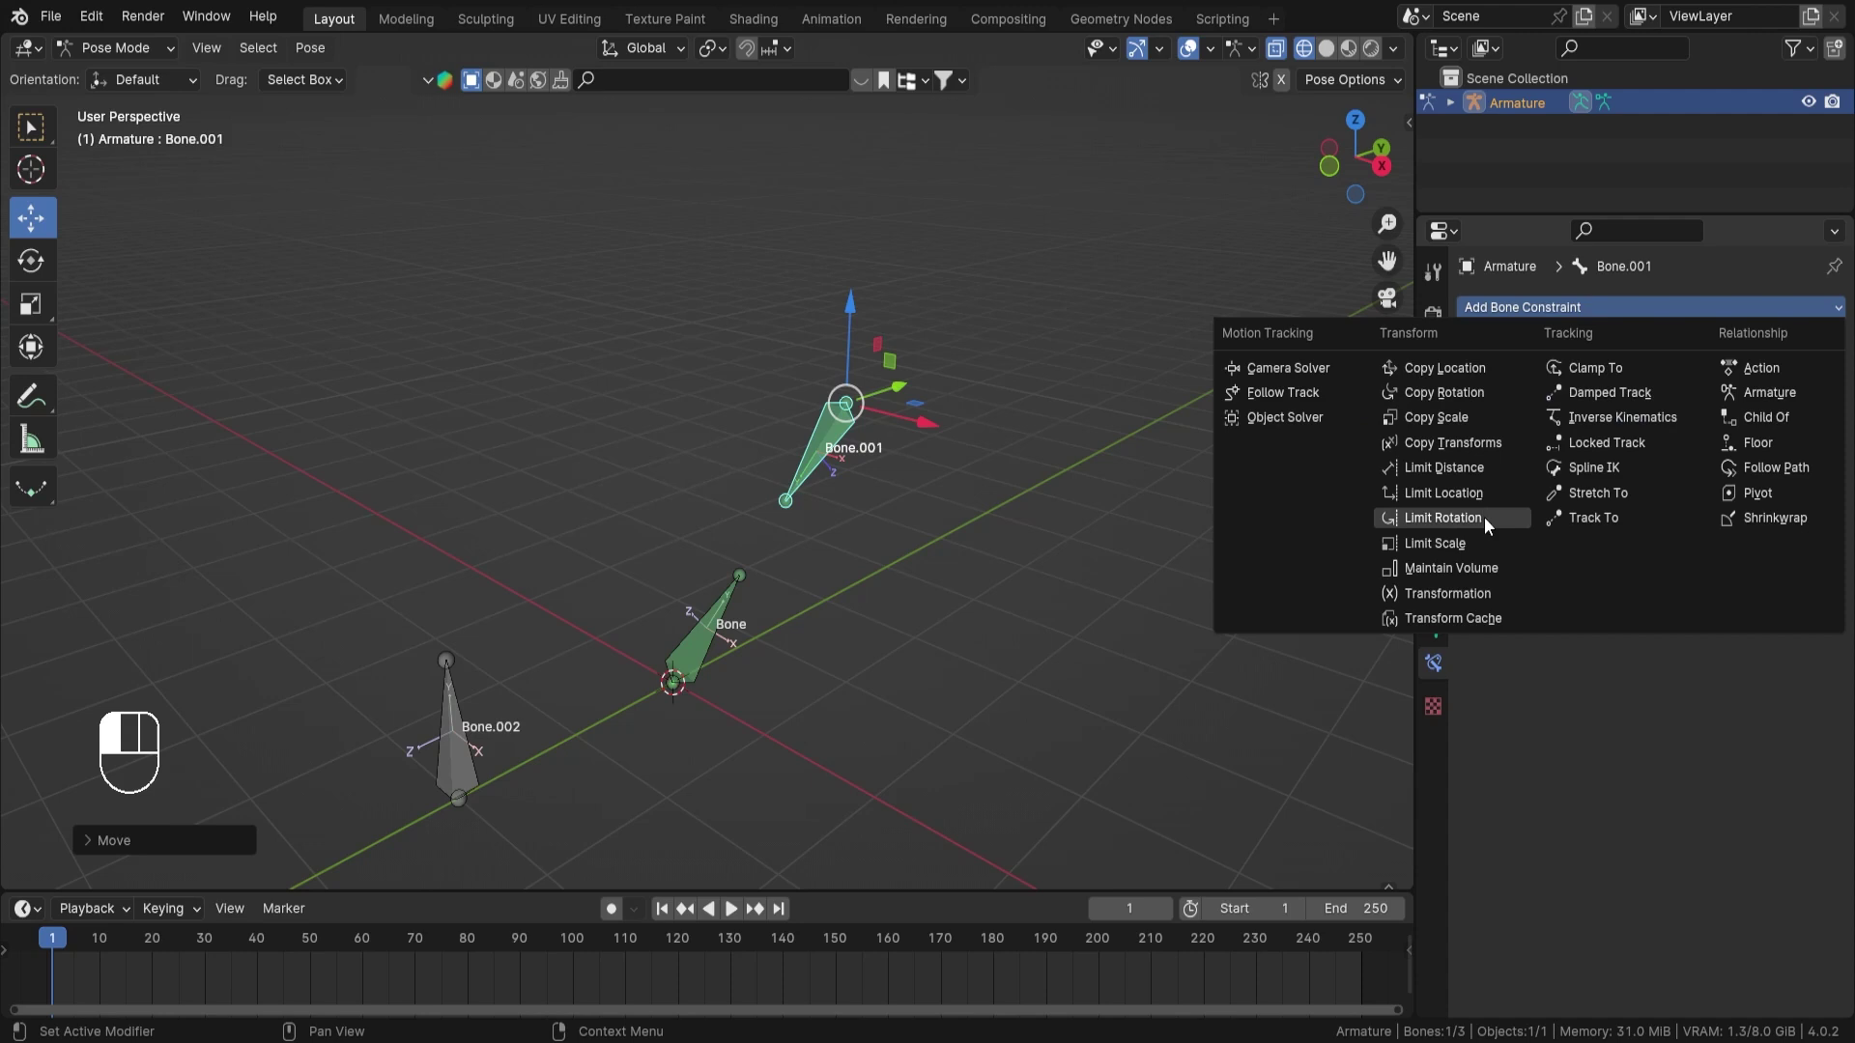